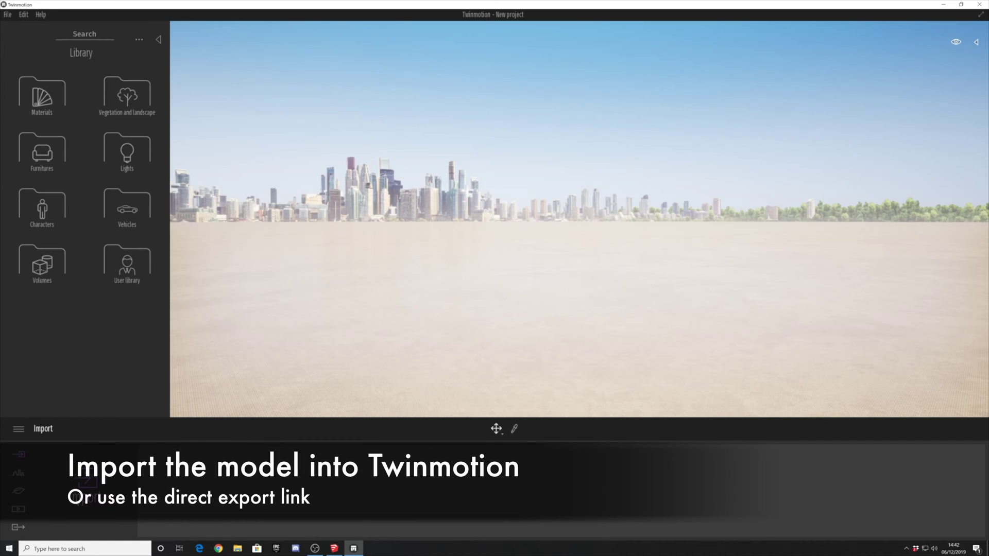
Choose the Fallingwater+with+Landscape.skp model from the Downloads folder as the geometry to import.
click(89, 484)
click(506, 252)
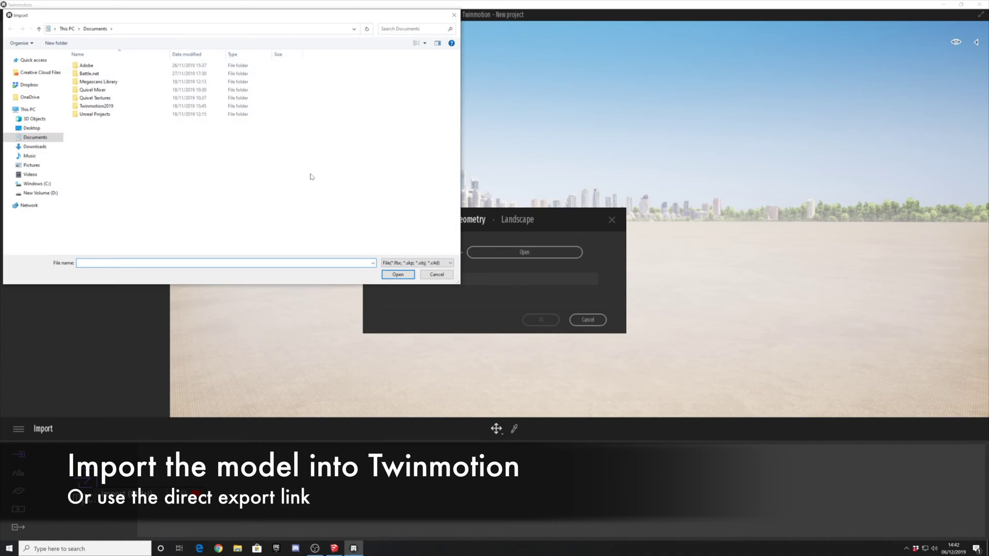
click(37, 147)
double_click(110, 77)
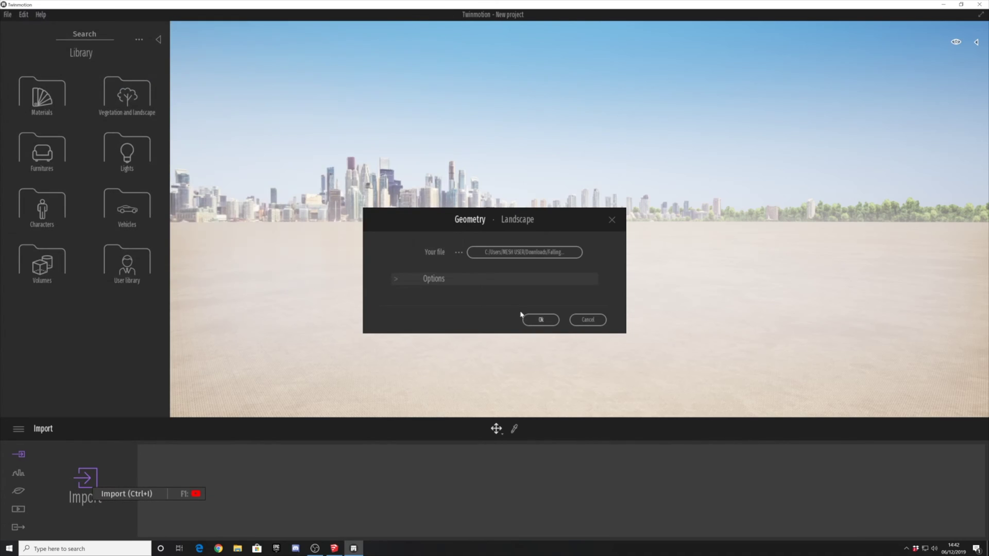
Set the import's collapse option to Keep hierarchy and import the SketchUp model.
click(397, 281)
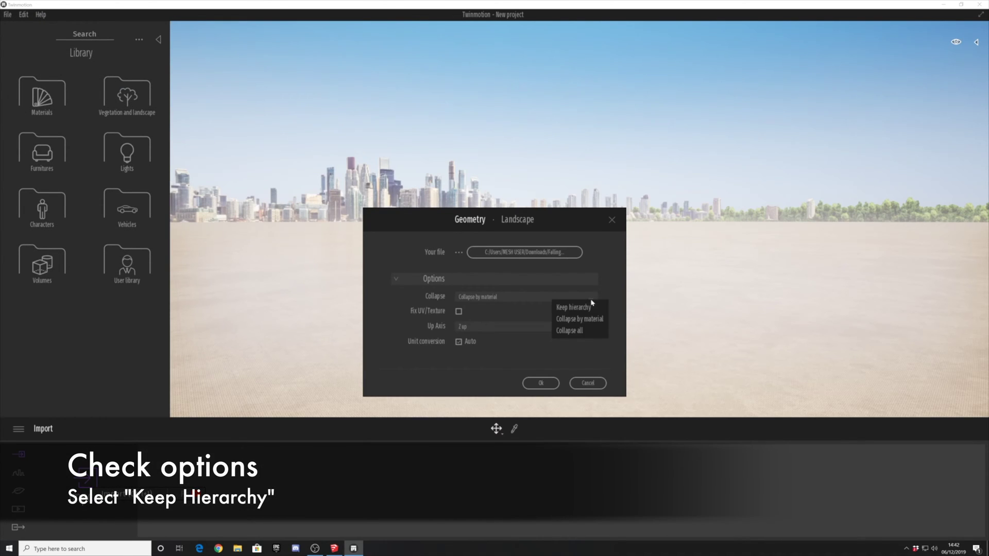
click(582, 308)
click(542, 382)
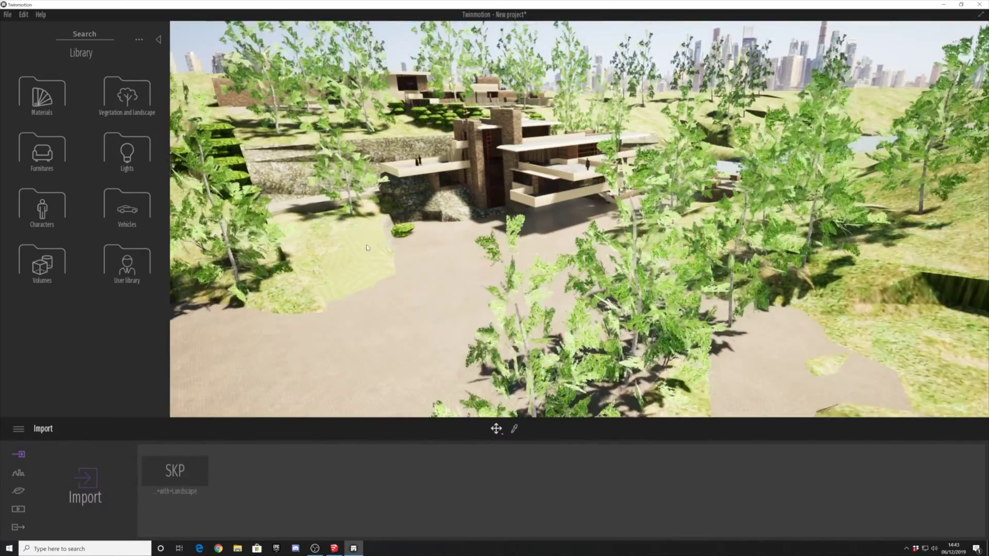
Lower the default starting ground below the imported model's terrain.
key(w)
key(s)
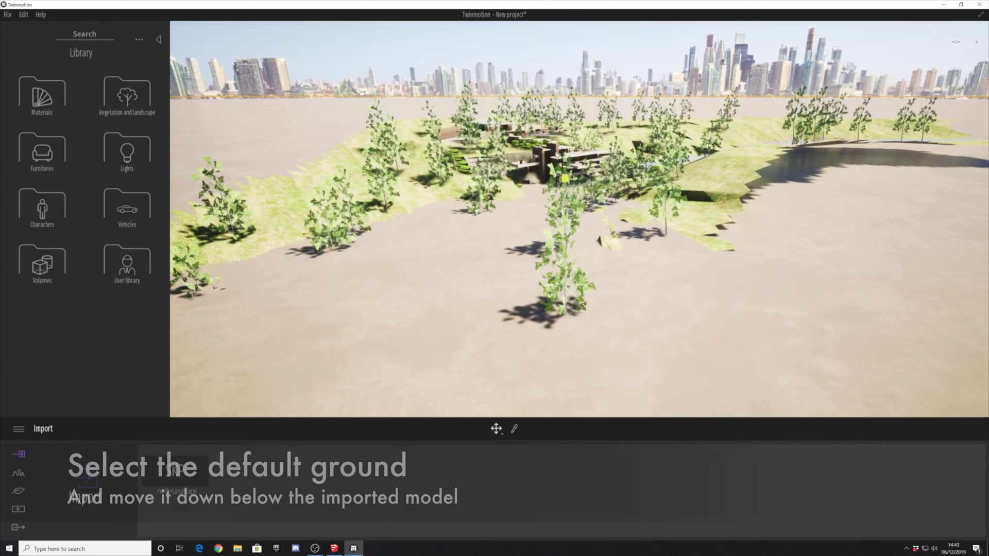
drag(556, 155, 541, 226)
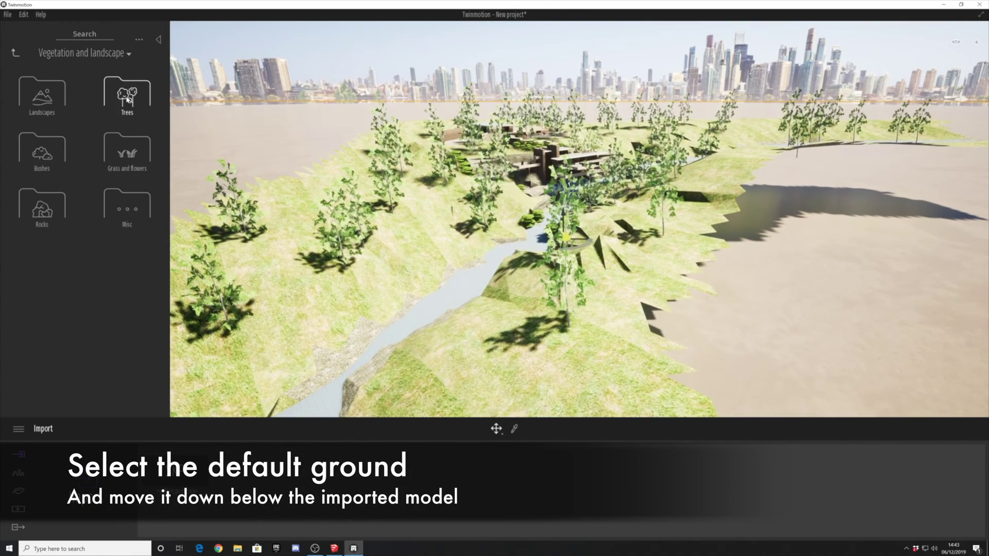
Add the Flat landscape from the vegetation library to the scene and lower it beneath the imported terrain and stream.
click(42, 95)
drag(40, 89, 275, 154)
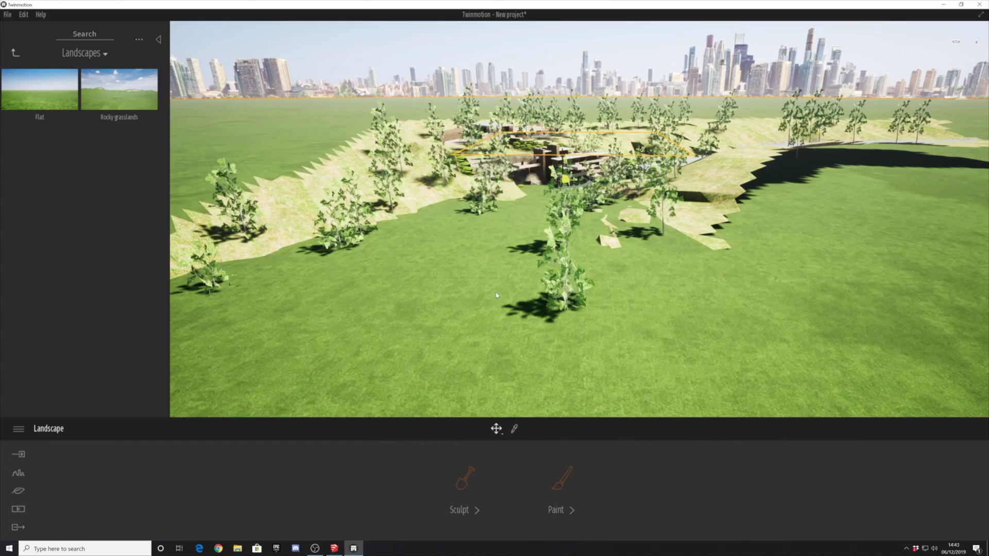
drag(567, 160, 571, 211)
right_drag(522, 253, 823, 324)
scroll(824, 324, down, 10)
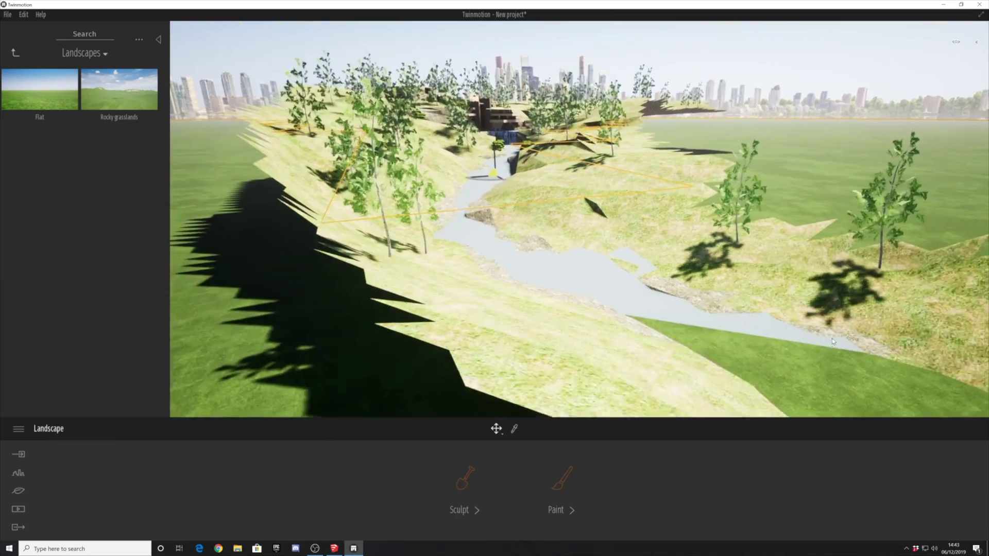
shift+middle_drag(790, 289, 750, 256)
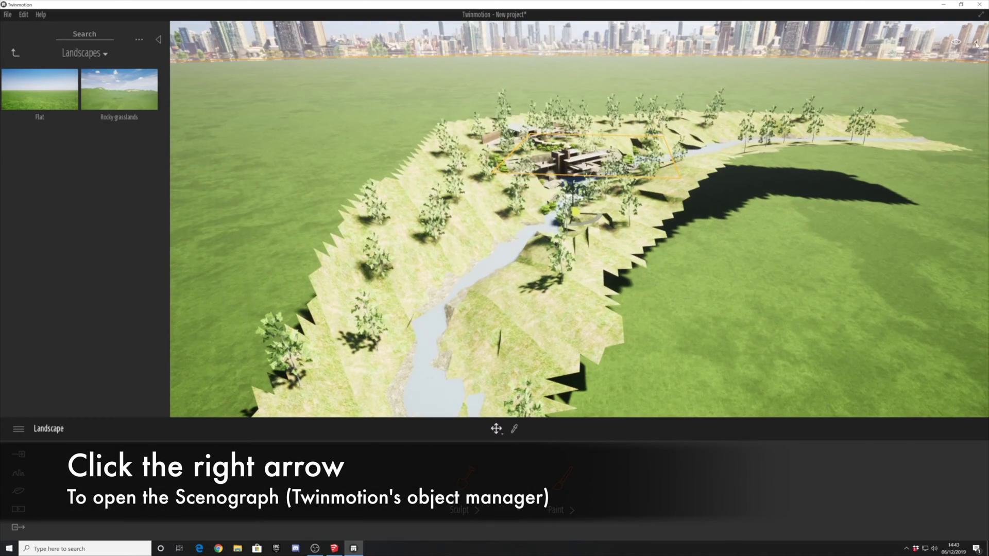
Open the Scenegraph and delete the SketchUp tree foliage object bk1_spulp-bk1_spulp0.
click(977, 42)
middle_drag(563, 132, 562, 188)
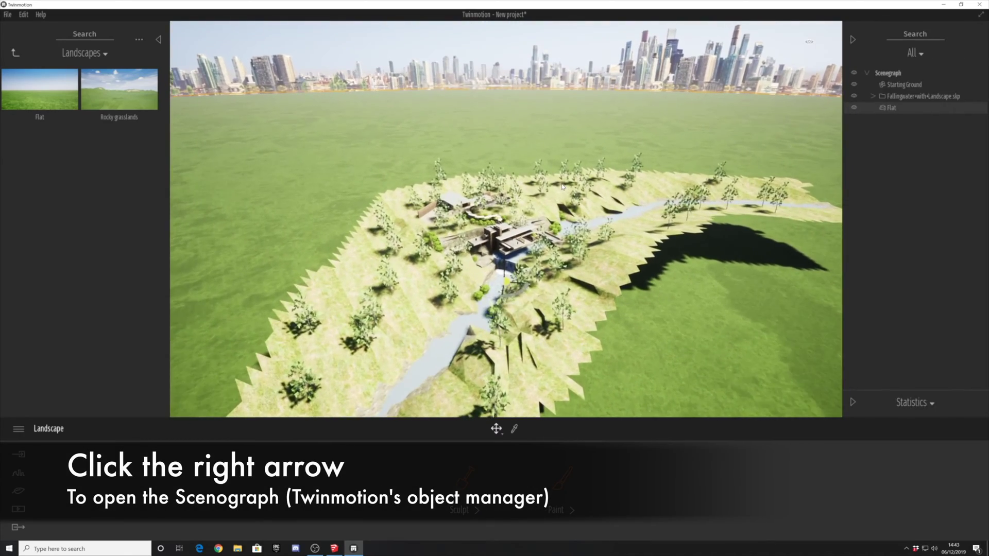
scroll(563, 188, up, 4)
scroll(563, 180, up, 3)
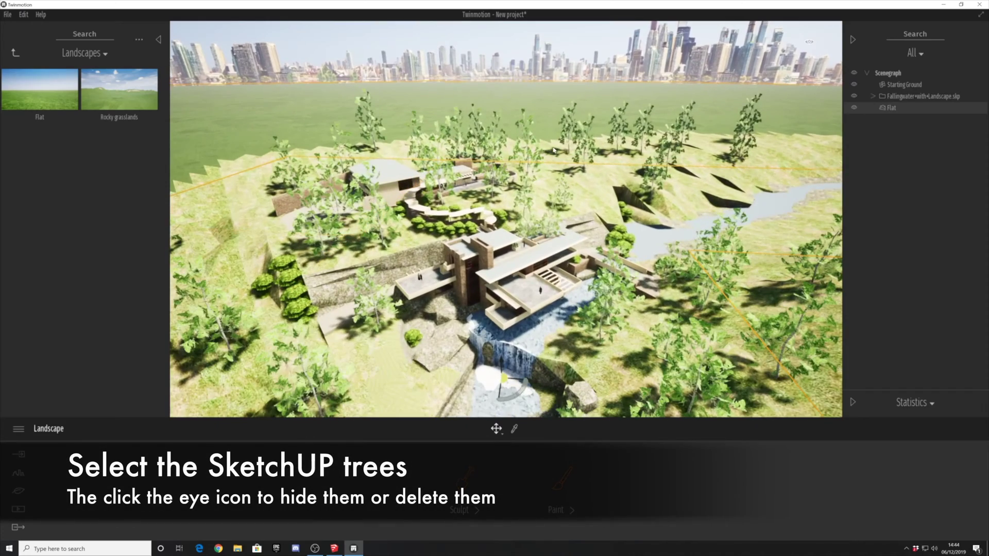
click(569, 121)
click(854, 230)
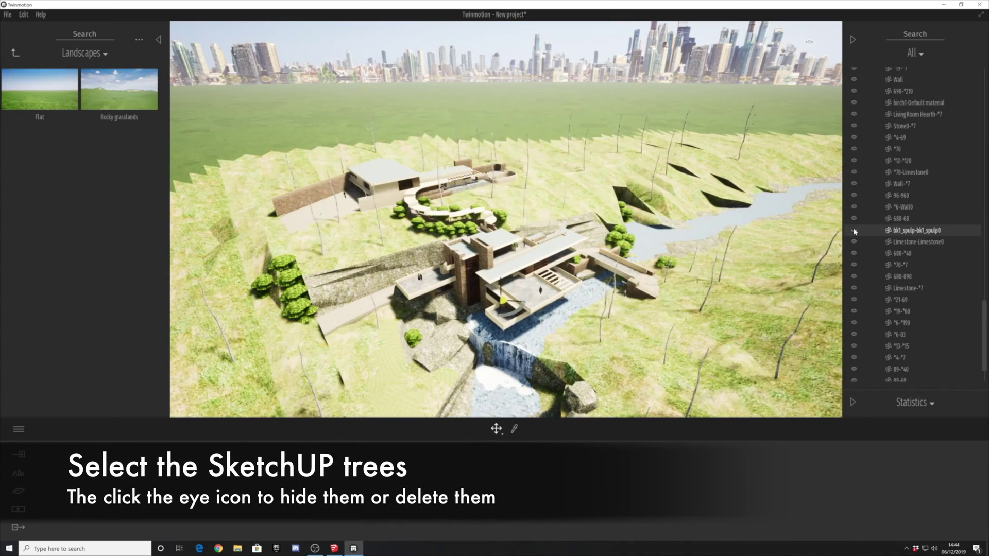
click(853, 230)
right_click(921, 233)
click(943, 337)
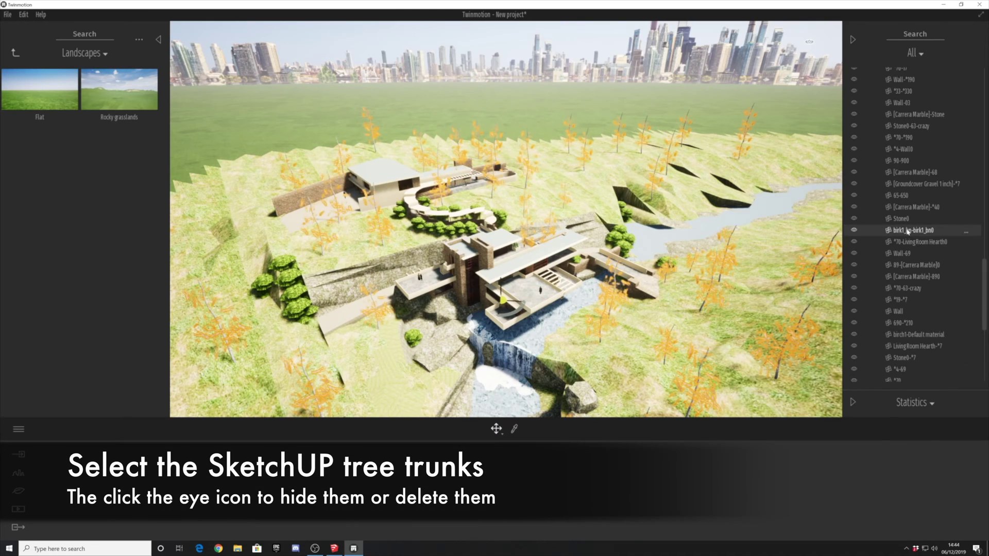
Delete the remaining SketchUp tree branches and the birch1-Default material tree trunks.
right_click(912, 230)
click(896, 340)
scroll(917, 232, down, 3)
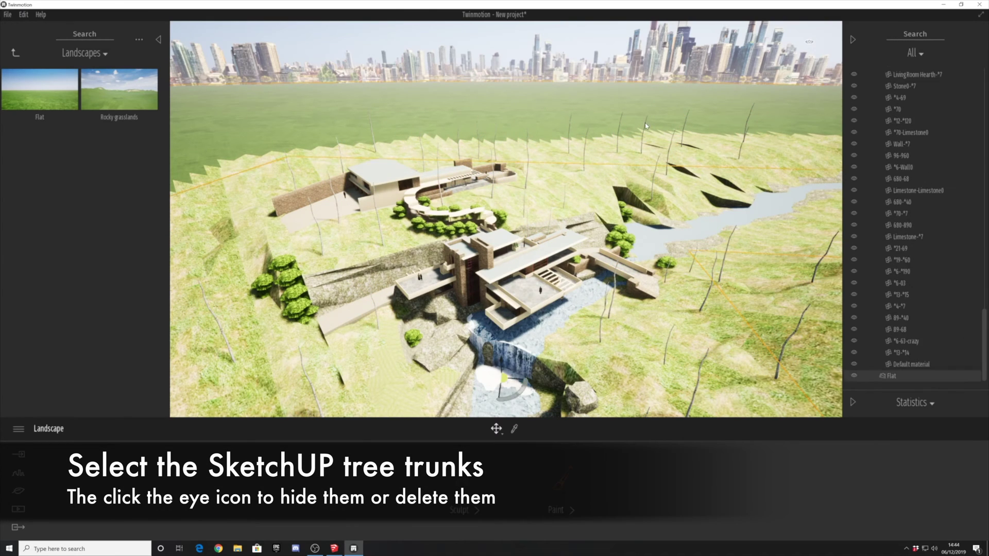
click(917, 231)
right_click(917, 230)
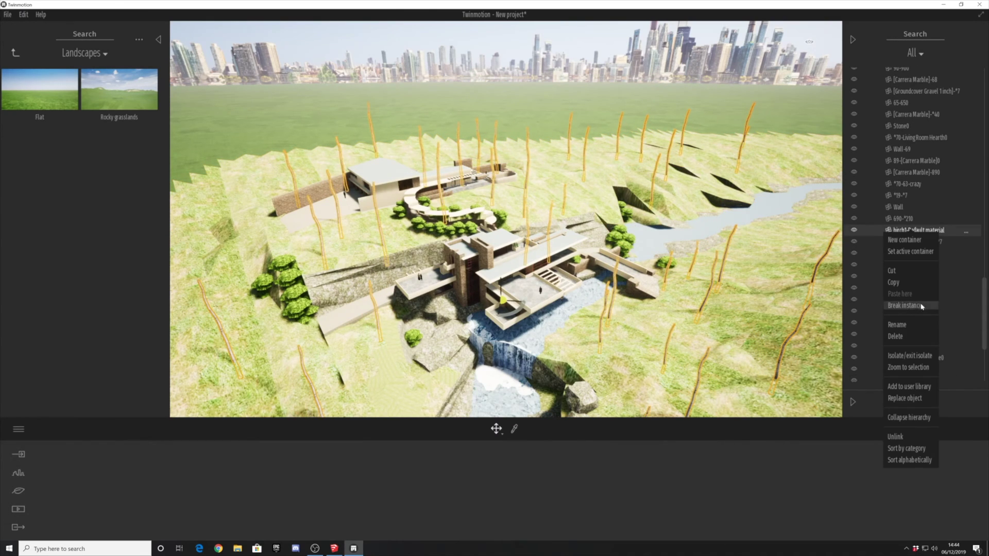
click(896, 336)
Delete the Vegetation Blur object containing the SketchUp bushes around the house.
right_click(915, 234)
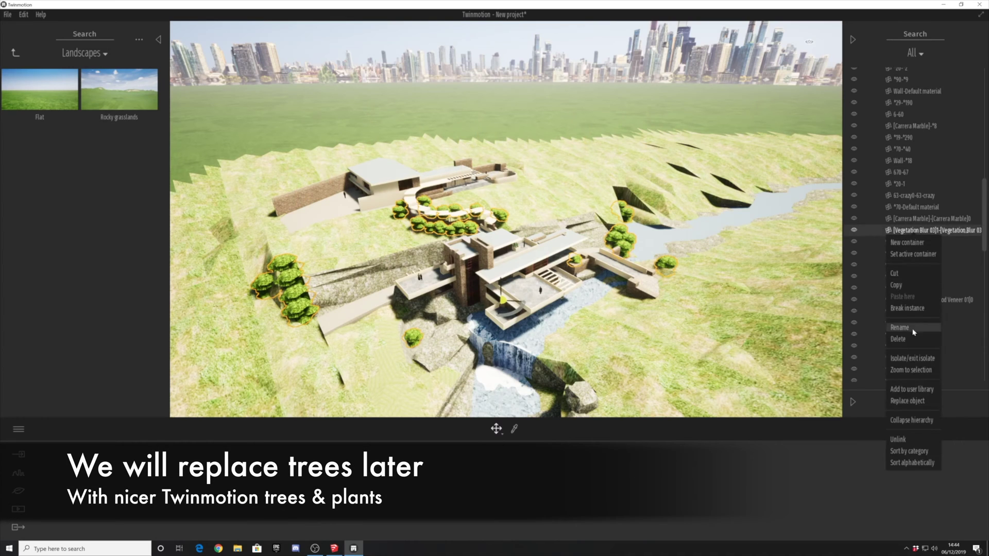
click(897, 336)
middle_drag(478, 289, 496, 218)
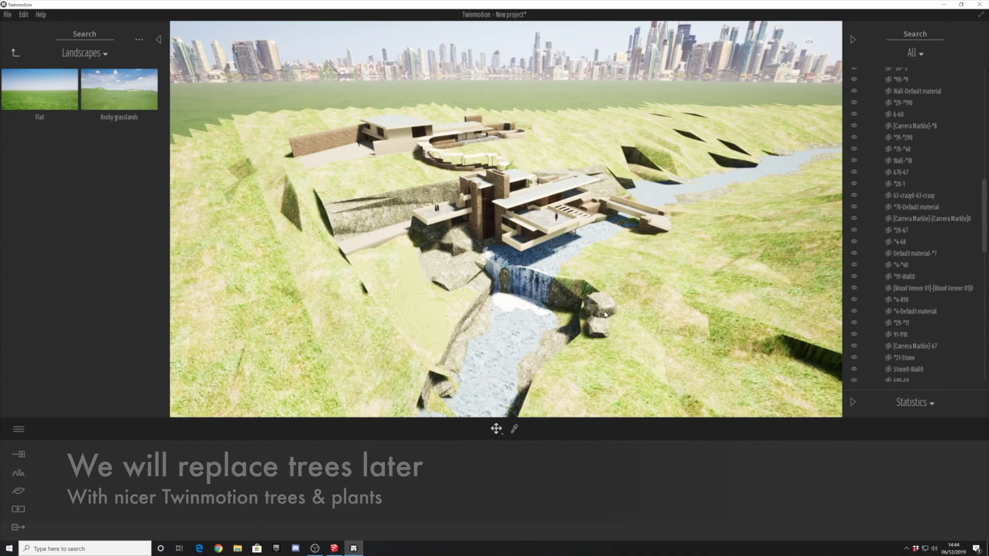
Select the Flat landscape at the downstream end of the model and start sculpting it.
click(600, 305)
mouse_move(560, 301)
middle_down()
mouse_move(553, 242)
mouse_move(551, 296)
middle_up()
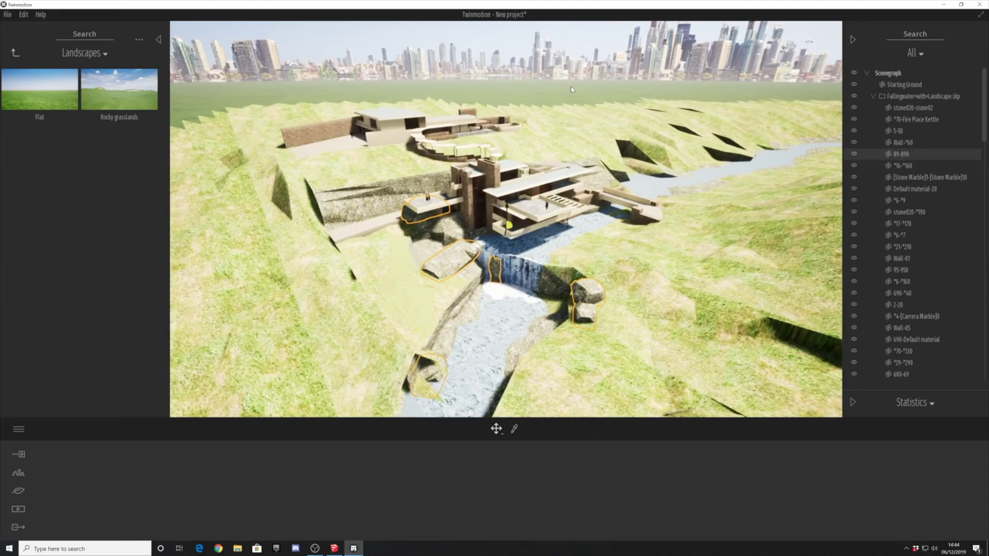
click(570, 86)
drag(417, 362, 453, 412)
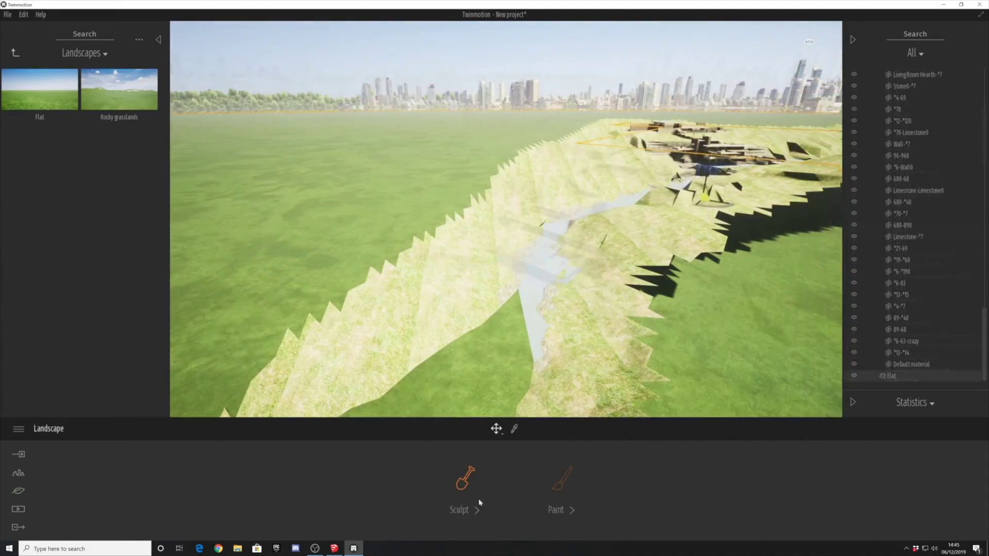
click(478, 503)
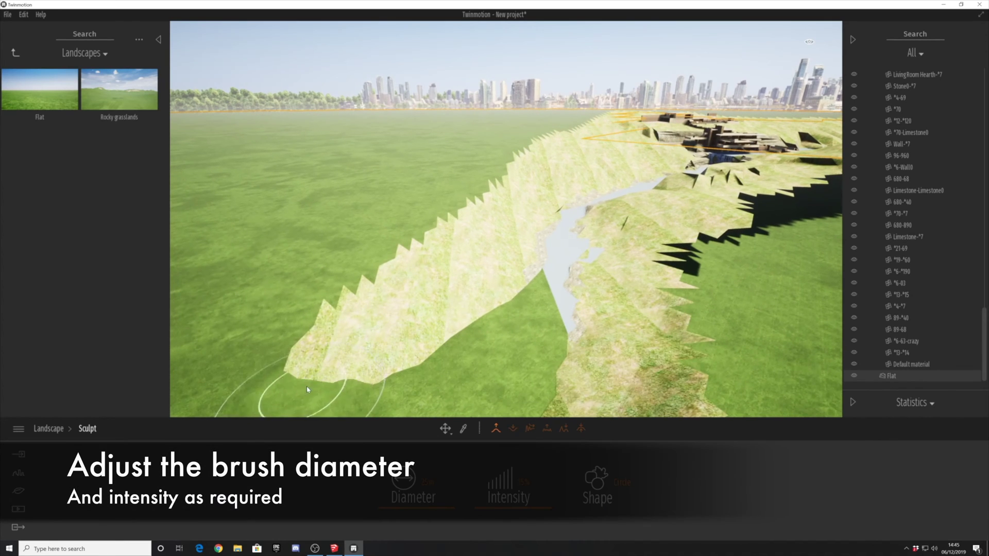
Raise the Flat landscape over the downstream end of the SketchUp terrain using a 25 m circular brush at 15% intensity.
drag(360, 300, 400, 336)
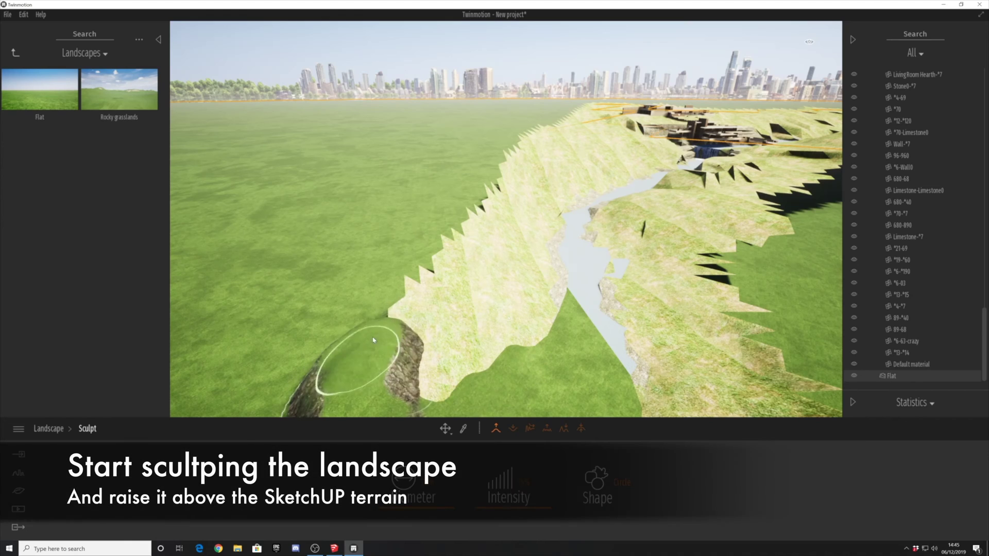
drag(374, 340, 503, 323)
mouse_move(613, 354)
middle_down()
mouse_move(577, 351)
mouse_move(559, 291)
middle_up()
drag(686, 364, 604, 321)
mouse_move(604, 321)
middle_down()
mouse_move(569, 351)
mouse_move(552, 311)
middle_up()
mouse_move(552, 312)
mouse_down()
mouse_move(618, 324)
mouse_move(684, 308)
mouse_move(571, 304)
mouse_up()
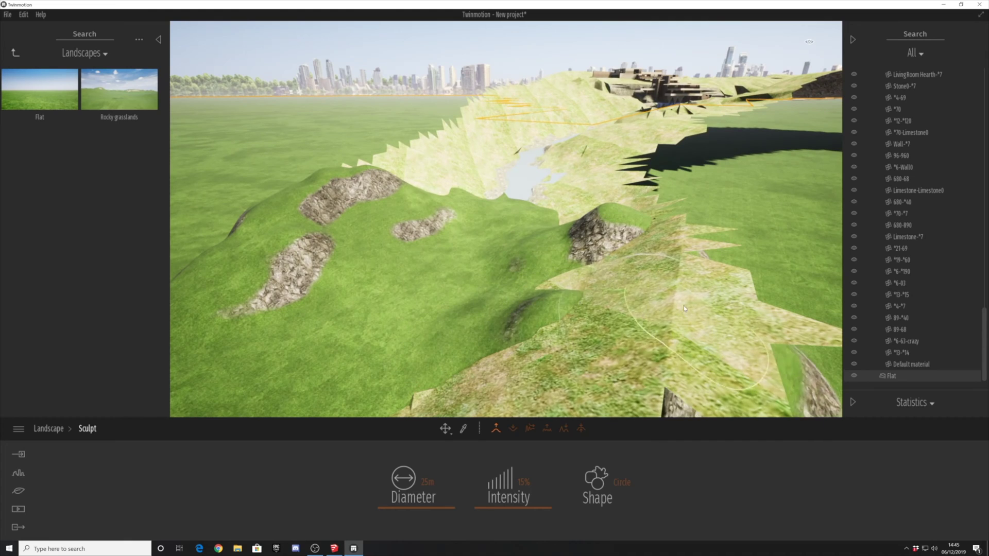
middle_drag(571, 304, 600, 326)
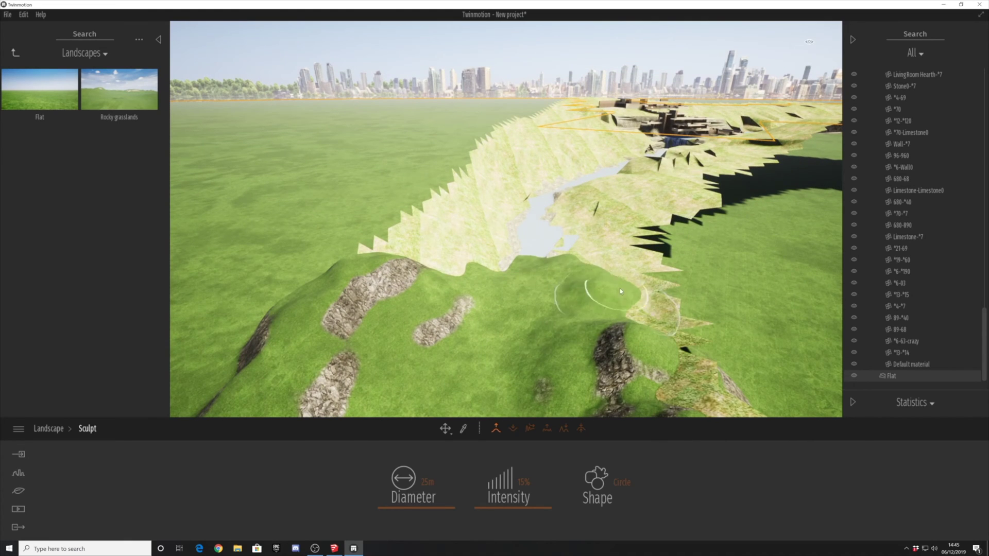
Set the sculpt intensity to 9%, adjust the brush diameter, and raise the landscape over the jagged terrain at the stream's near end.
drag(537, 511, 536, 508)
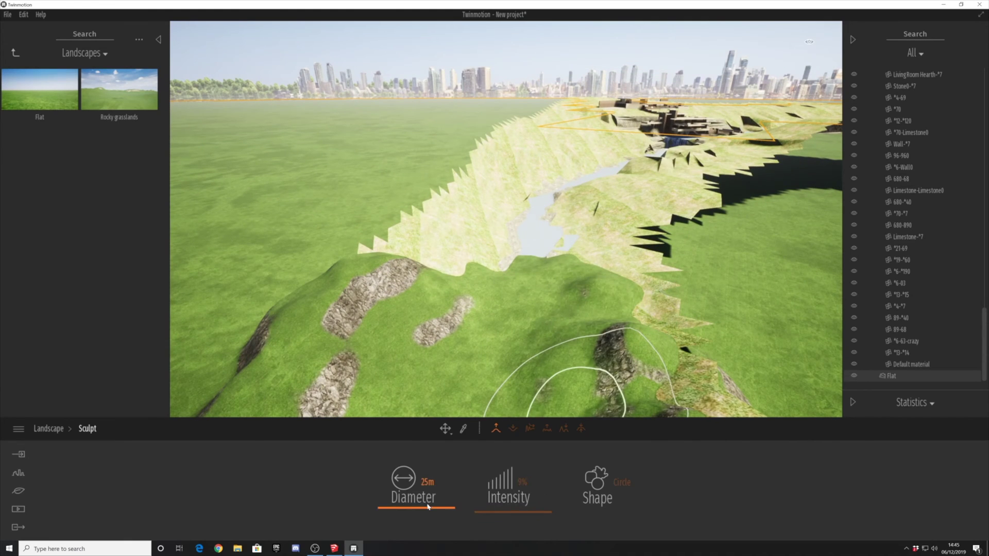
middle_drag(464, 286, 441, 384)
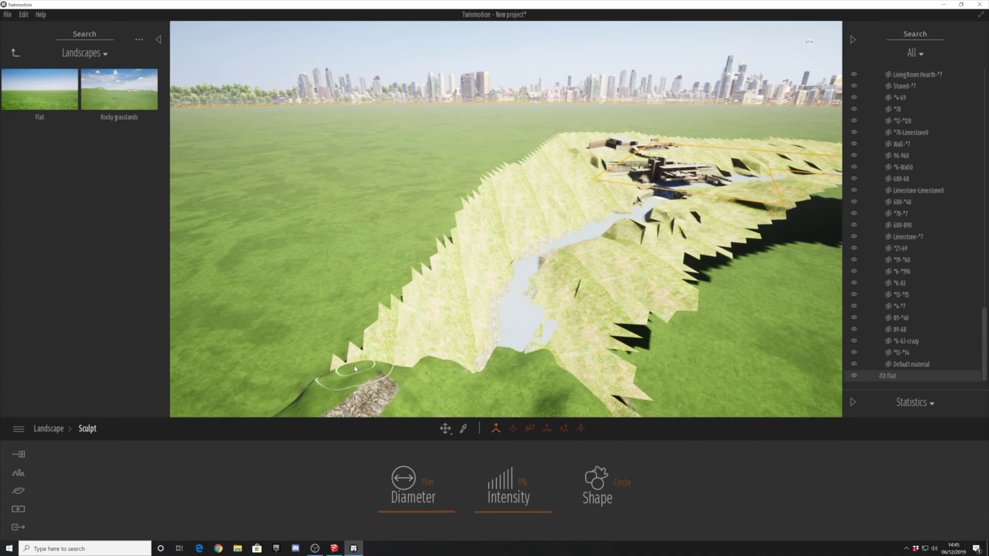
drag(433, 511, 439, 511)
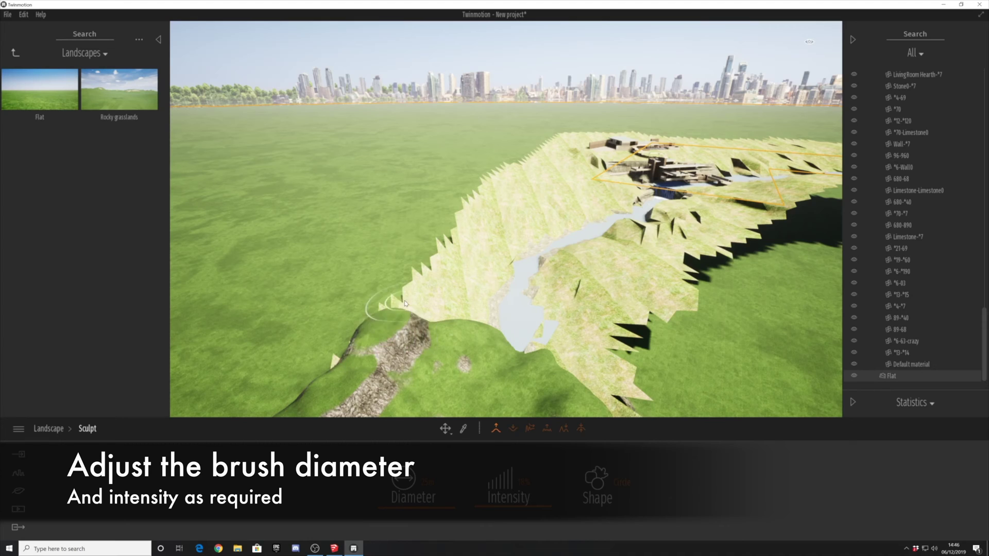
mouse_move(610, 392)
mouse_down()
mouse_move(600, 380)
mouse_move(649, 352)
mouse_up()
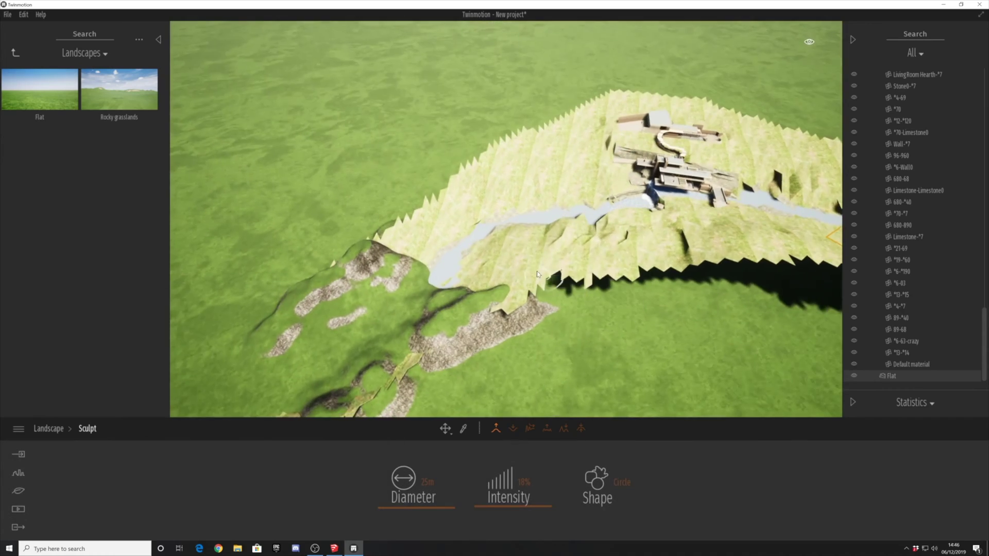
Raise the landscape over the stream's lower stretch and its far bank using a 25 m brush at 18% intensity.
scroll(561, 230, up, 3)
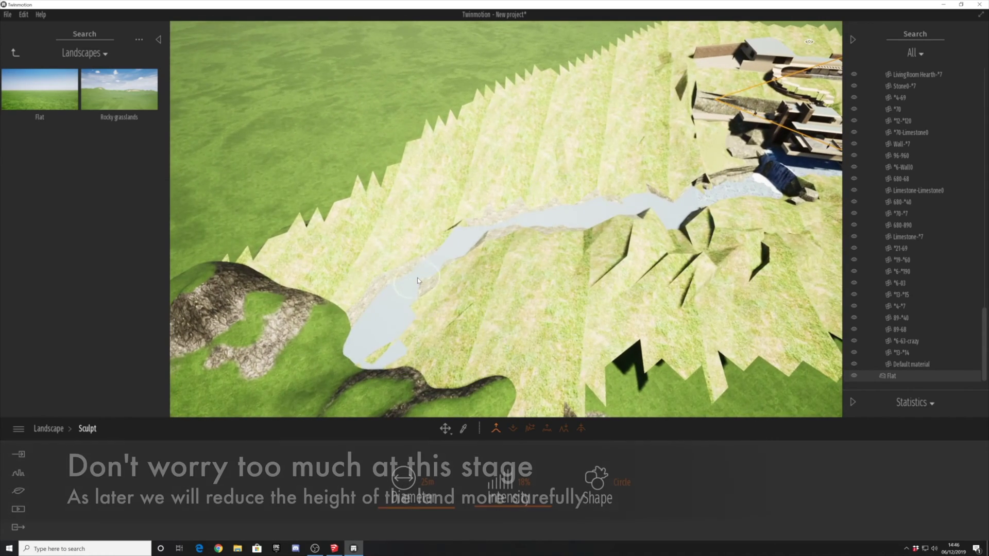
drag(418, 280, 424, 333)
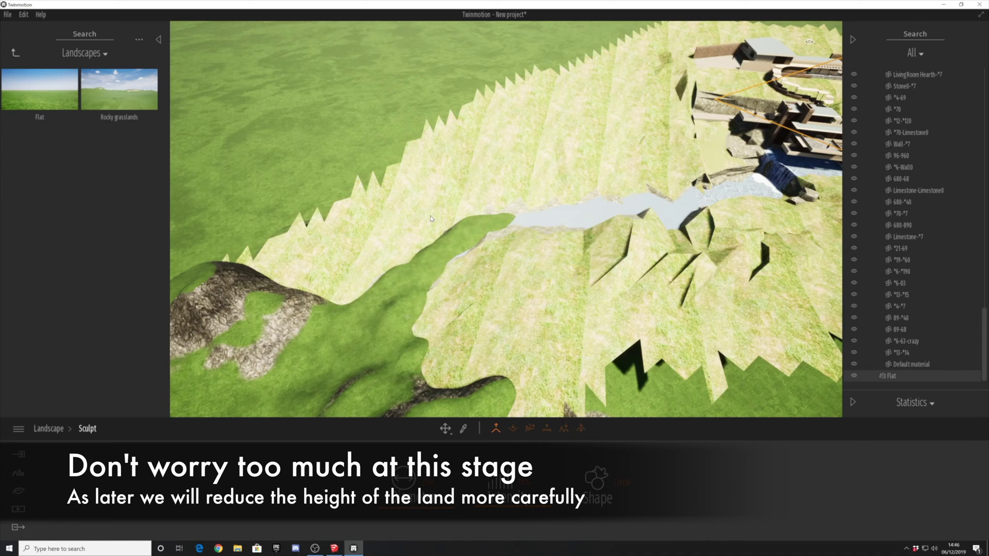
drag(294, 246, 383, 246)
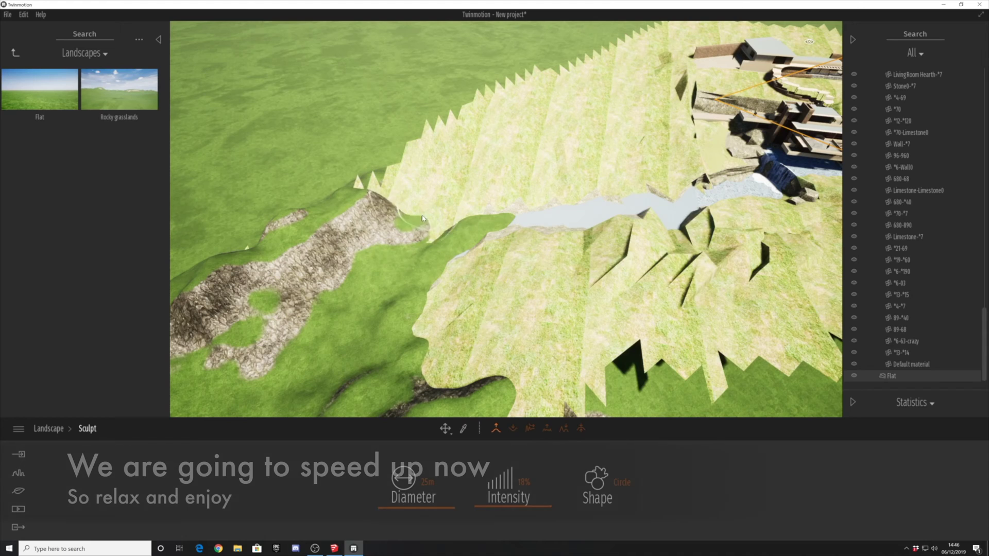
drag(420, 213, 470, 186)
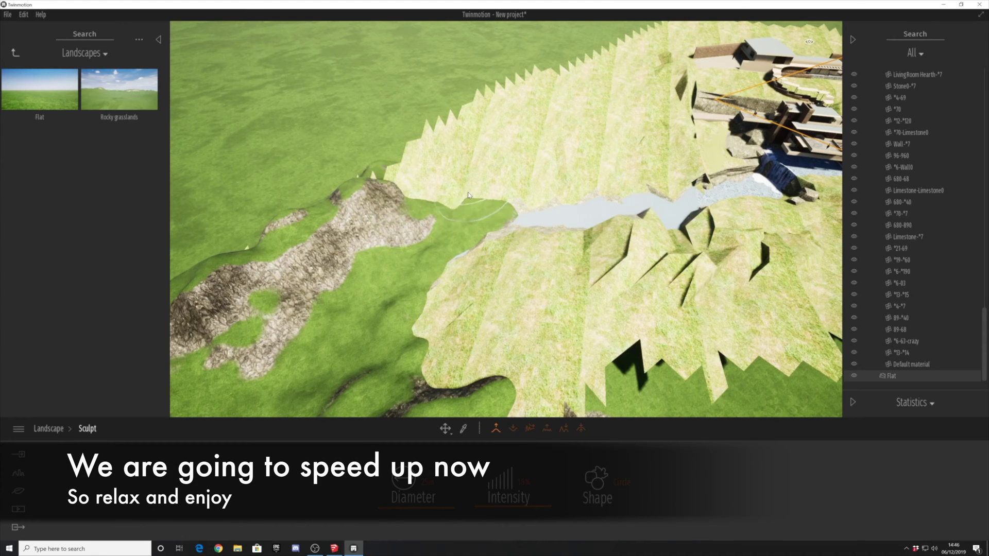
Continue raising the landscape on both banks upstream with the 25 m brush at 18% intensity, covering more of the SketchUp terrain.
middle_drag(435, 154, 382, 217)
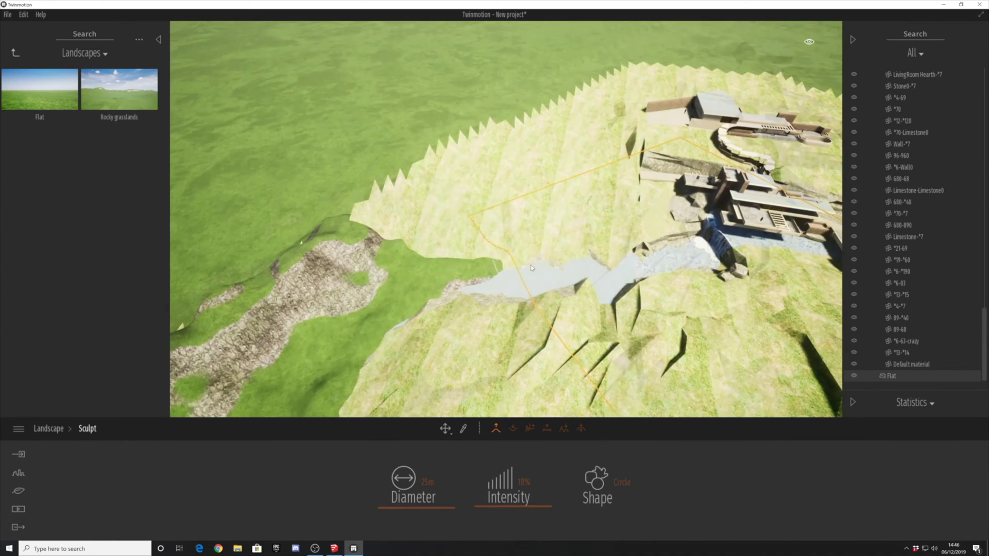
drag(520, 250, 393, 229)
drag(489, 237, 309, 263)
middle_drag(309, 262, 381, 154)
drag(464, 361, 428, 329)
shift+middle_drag(428, 330, 593, 355)
mouse_move(593, 355)
mouse_down()
mouse_move(506, 344)
mouse_move(520, 242)
mouse_move(566, 154)
mouse_up()
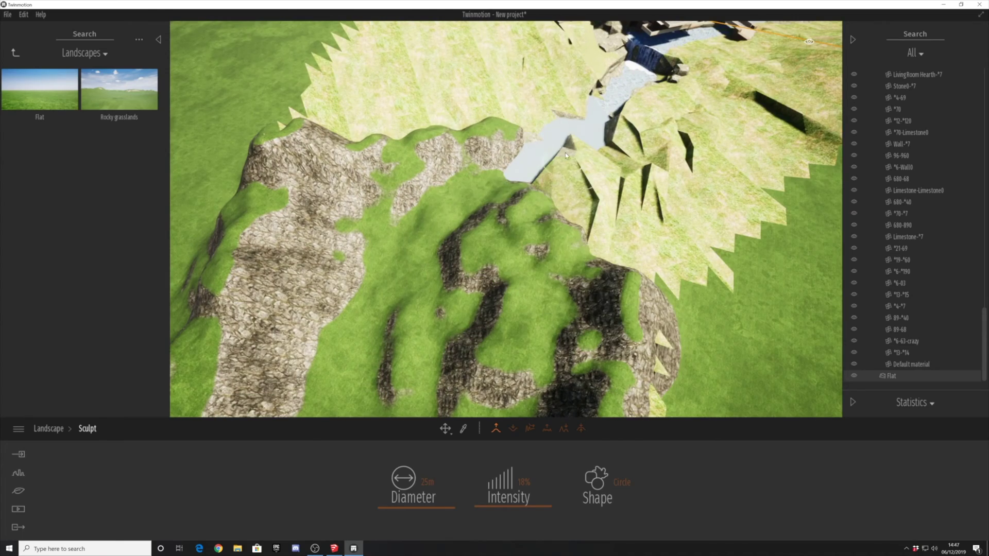
Raise the landscape along the banks toward the waterfall and over the jagged slope on the stream's far side.
mouse_move(610, 222)
mouse_down()
mouse_move(621, 376)
mouse_move(639, 196)
mouse_up()
shift+middle_drag(639, 196, 463, 360)
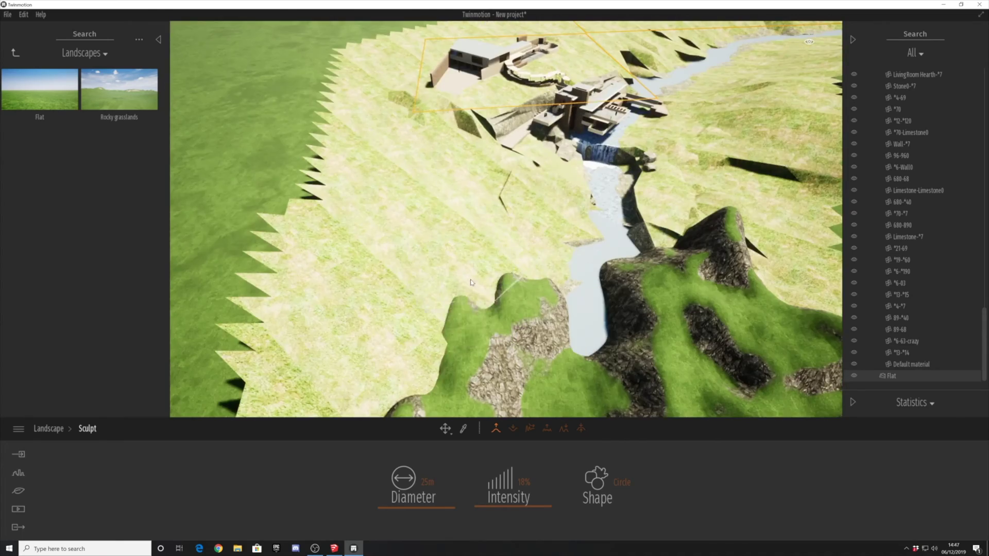
drag(464, 360, 412, 381)
middle_drag(412, 381, 401, 326)
mouse_move(401, 327)
mouse_down()
mouse_move(332, 304)
mouse_move(345, 279)
mouse_up()
shift+middle_drag(345, 278, 307, 175)
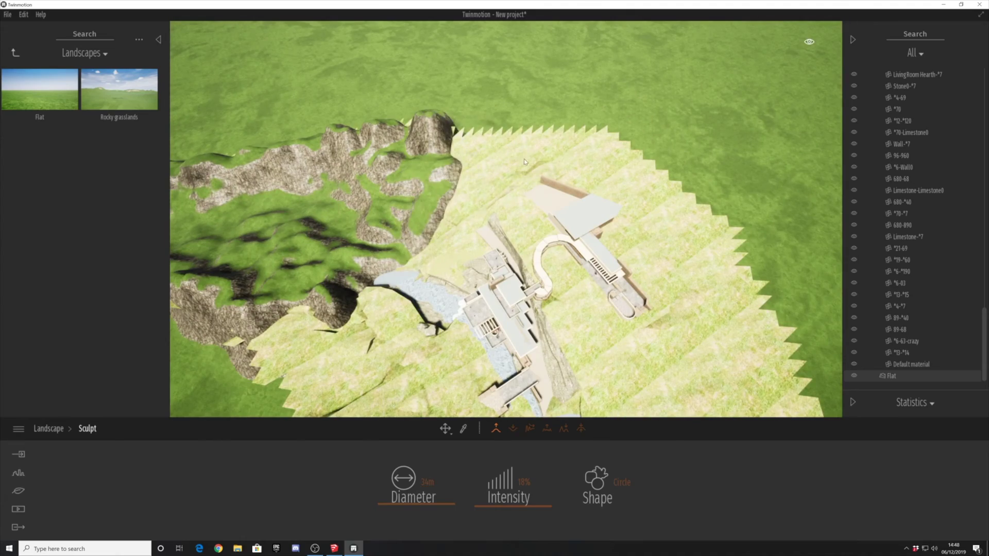
Raise the landscape over the exposed SketchUp terrain around the house at 18% intensity.
shift+middle_drag(500, 219, 649, 273)
mouse_move(649, 273)
mouse_down()
mouse_move(509, 334)
mouse_move(531, 298)
mouse_up()
mouse_move(531, 299)
shift+middle_down()
mouse_move(548, 296)
mouse_move(582, 351)
shift+middle_up()
mouse_move(603, 273)
mouse_down()
mouse_move(457, 267)
mouse_move(530, 364)
mouse_move(641, 347)
mouse_move(593, 329)
mouse_up()
shift+middle_drag(593, 329, 330, 247)
mouse_move(330, 247)
mouse_down()
mouse_move(350, 319)
mouse_move(361, 278)
mouse_up()
shift+middle_drag(361, 278, 440, 180)
Raise more of the landscape beyond the house, toward the stream's far end, enlarging the brush to 55 m.
right_drag(440, 182, 532, 219)
drag(493, 267, 499, 338)
right_drag(351, 273, 279, 227)
mouse_move(278, 227)
mouse_down()
mouse_move(356, 247)
mouse_move(518, 250)
mouse_move(701, 247)
mouse_move(731, 221)
mouse_up()
right_drag(732, 221, 482, 283)
shift+middle_drag(482, 282, 376, 175)
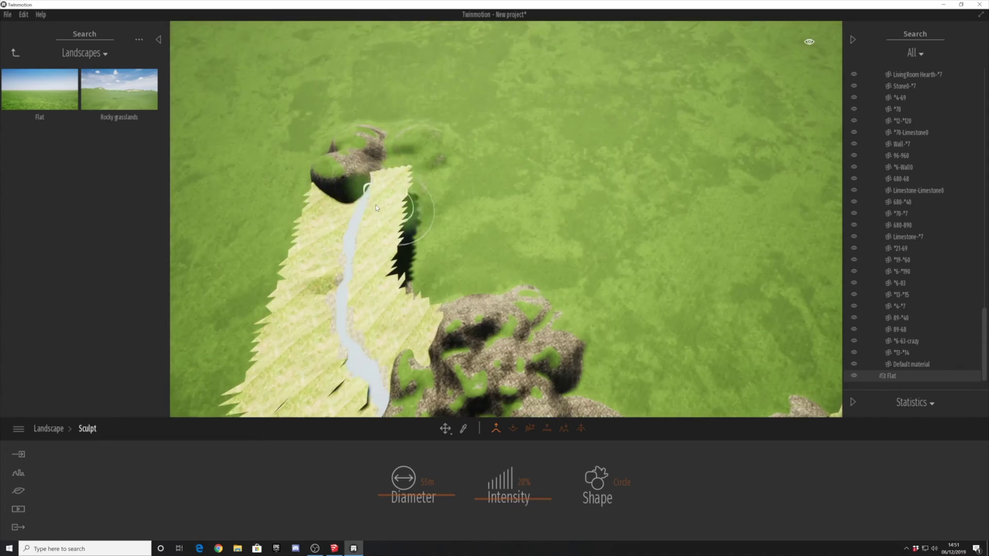
shift+middle_drag(355, 180, 409, 218)
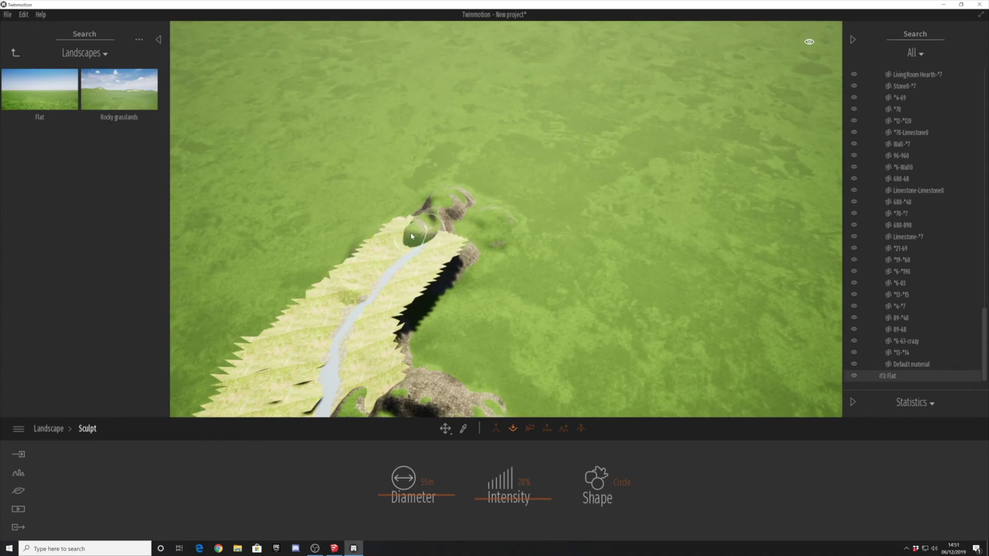
Raise the landscape over the jagged terrain beside the upstream stretch with a 23 m brush at 18% intensity.
click(496, 428)
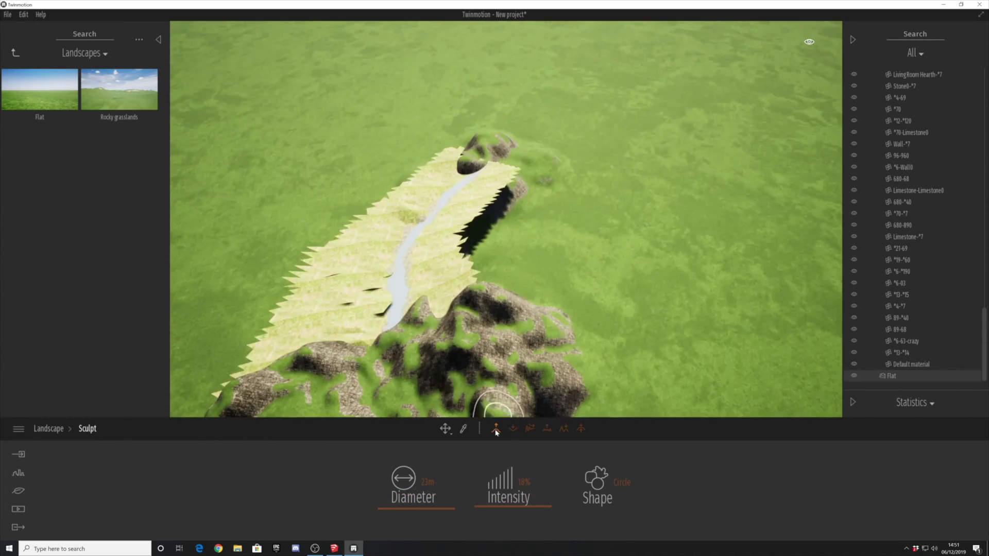
scroll(423, 313, up, 5)
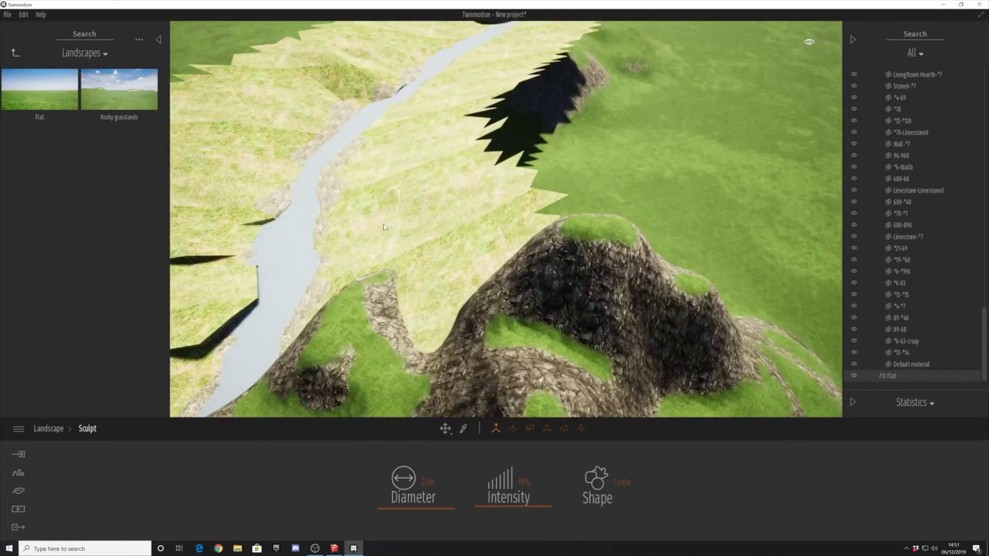
shift+middle_drag(422, 312, 309, 345)
mouse_move(309, 345)
mouse_down()
mouse_move(472, 302)
mouse_move(340, 314)
mouse_up()
shift+middle_drag(340, 314, 423, 301)
scroll(423, 300, down, 5)
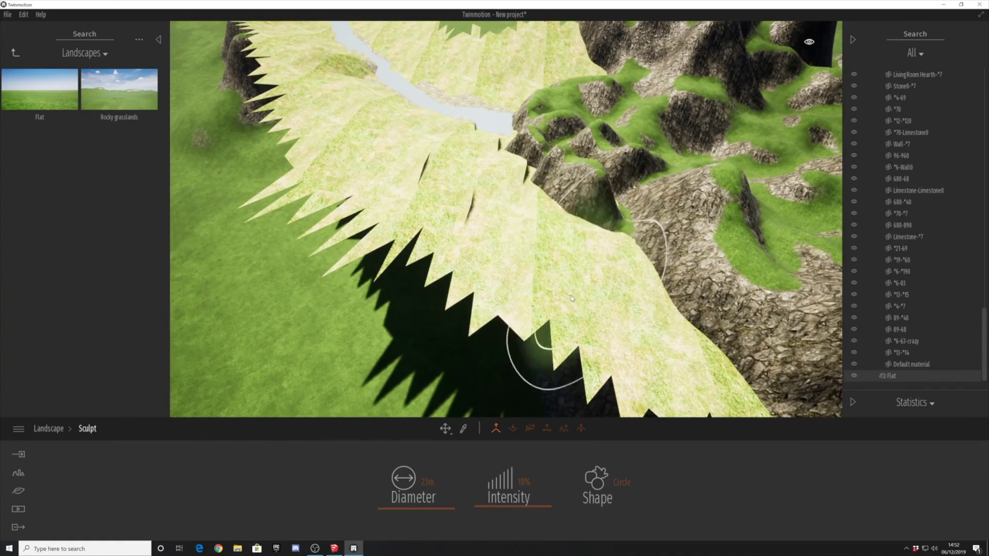
shift+middle_drag(524, 294, 538, 136)
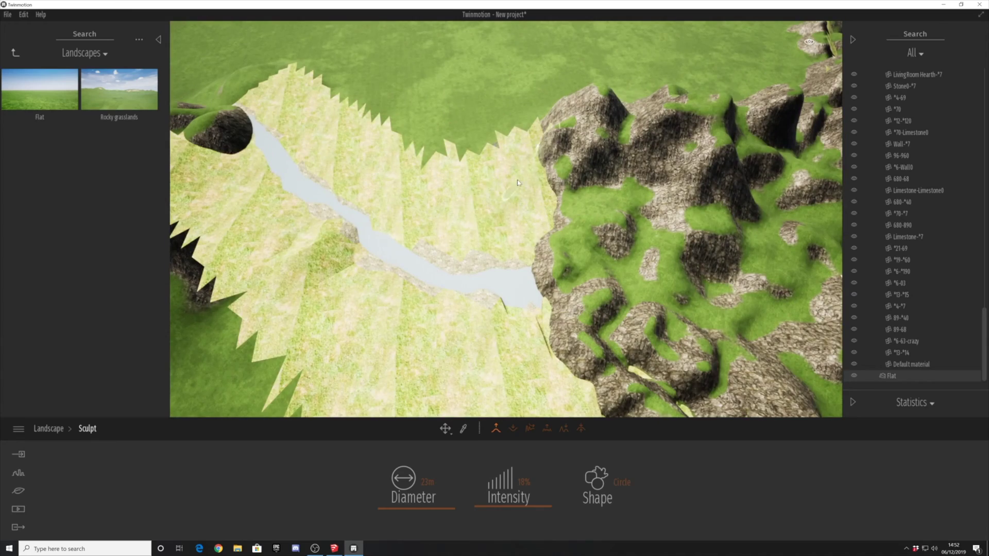
Raise the landscape around the stream's far end and over the remaining exposed terrain along its banks.
right_drag(521, 208, 418, 207)
middle_drag(189, 144, 287, 238)
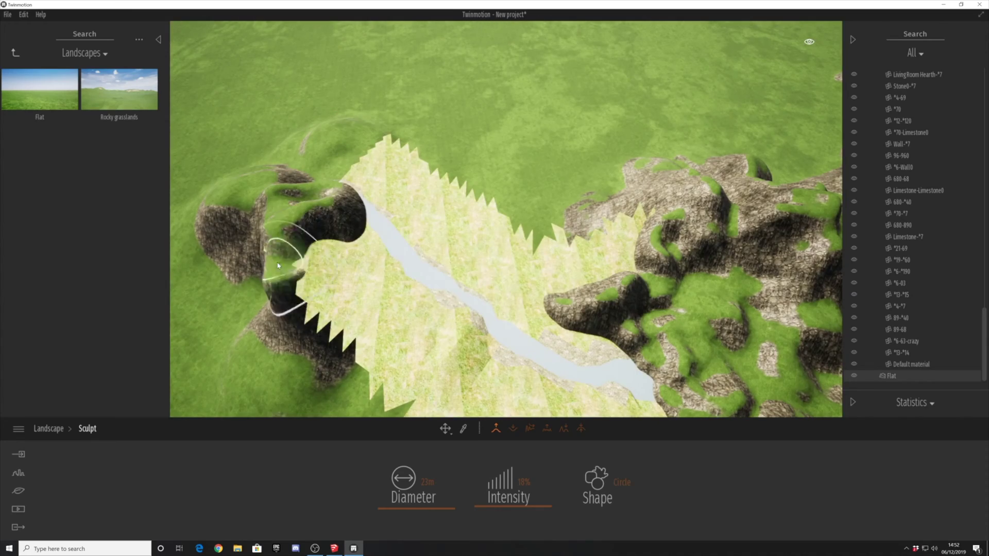
drag(286, 273, 319, 232)
drag(360, 190, 382, 157)
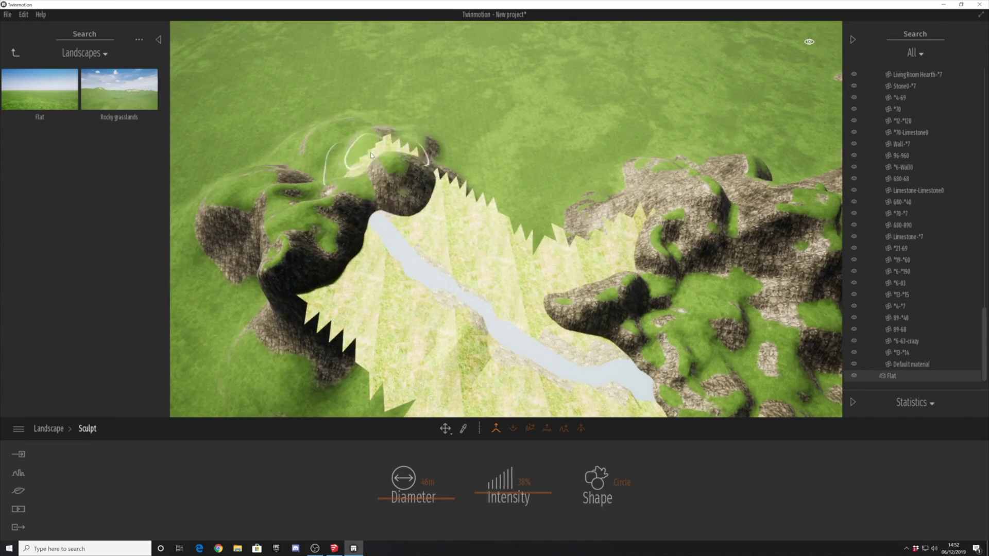
mouse_move(582, 230)
middle_down()
mouse_move(562, 341)
mouse_move(299, 212)
middle_up()
drag(298, 212, 511, 278)
middle_drag(510, 279, 526, 330)
drag(566, 350, 739, 332)
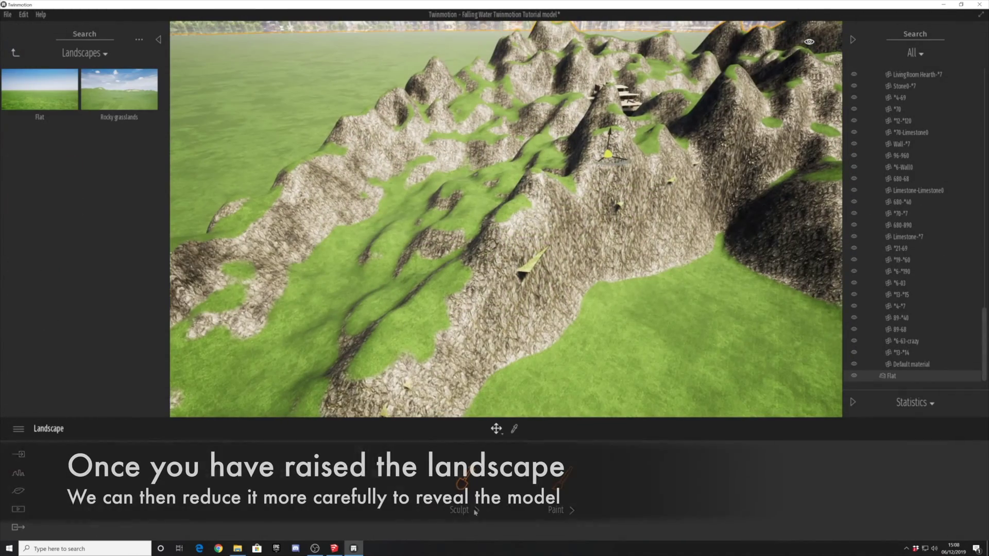
Smooth the landscape's peaks around the house, along the outer ridge and in the valley, using a 25 m brush at 15% intensity.
click(460, 510)
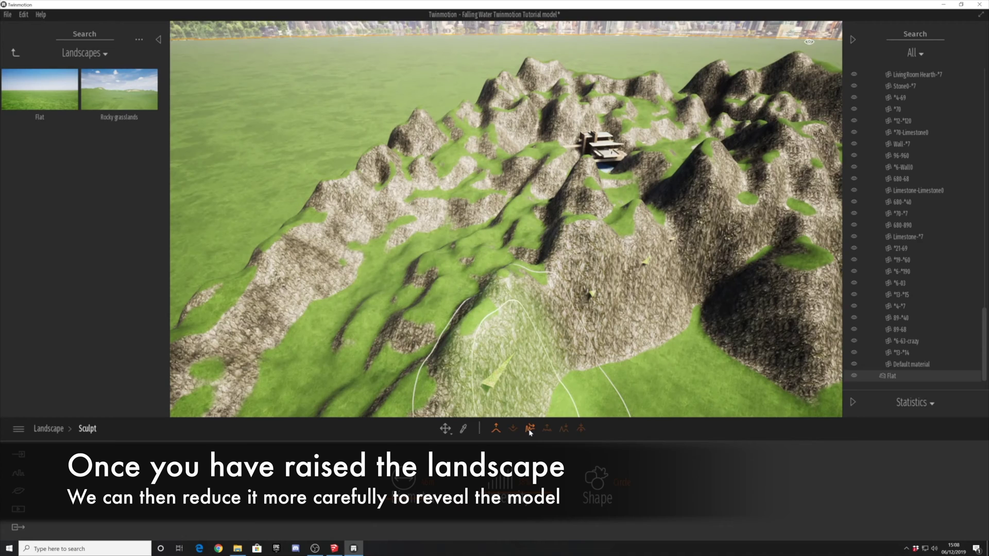
click(530, 429)
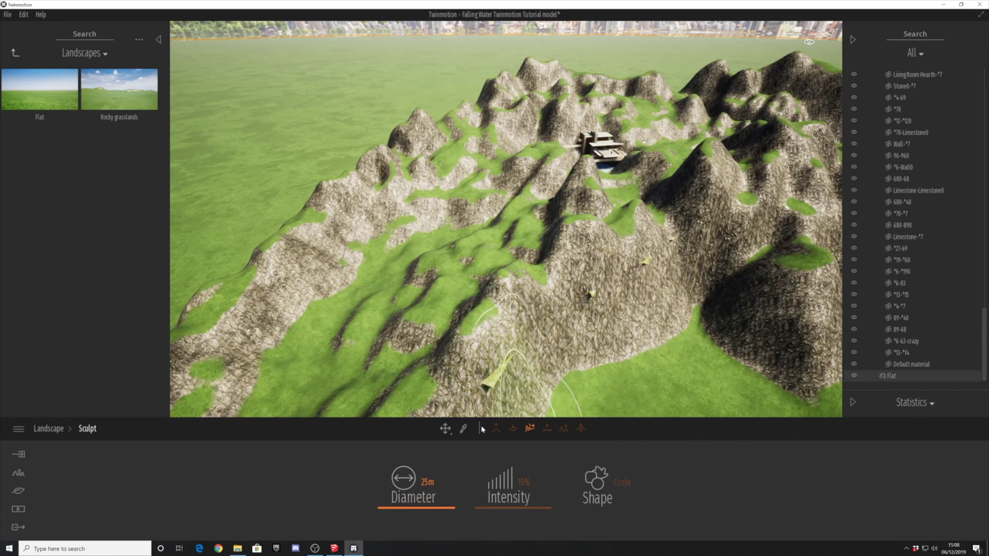
mouse_move(619, 235)
mouse_down()
mouse_move(662, 188)
mouse_move(519, 221)
mouse_up()
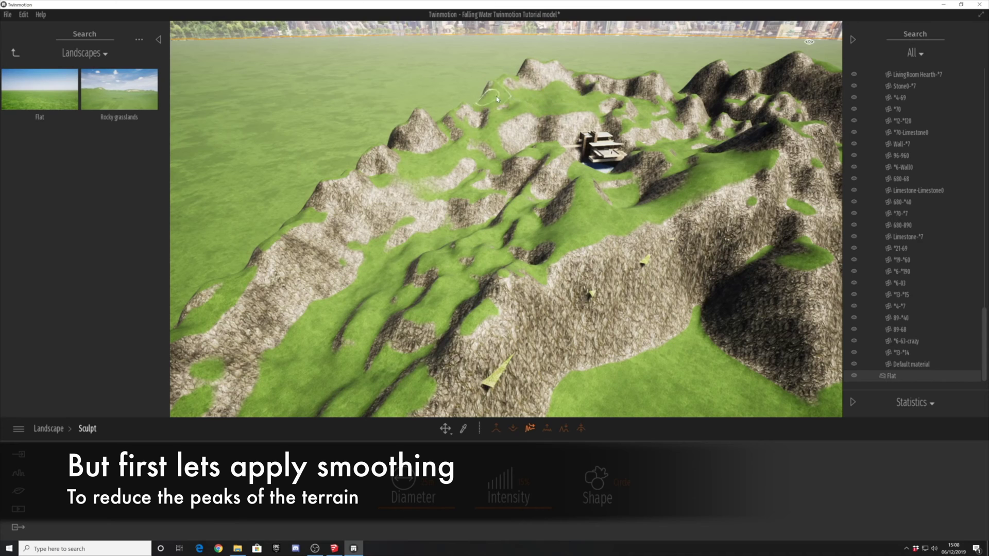
drag(423, 124, 324, 195)
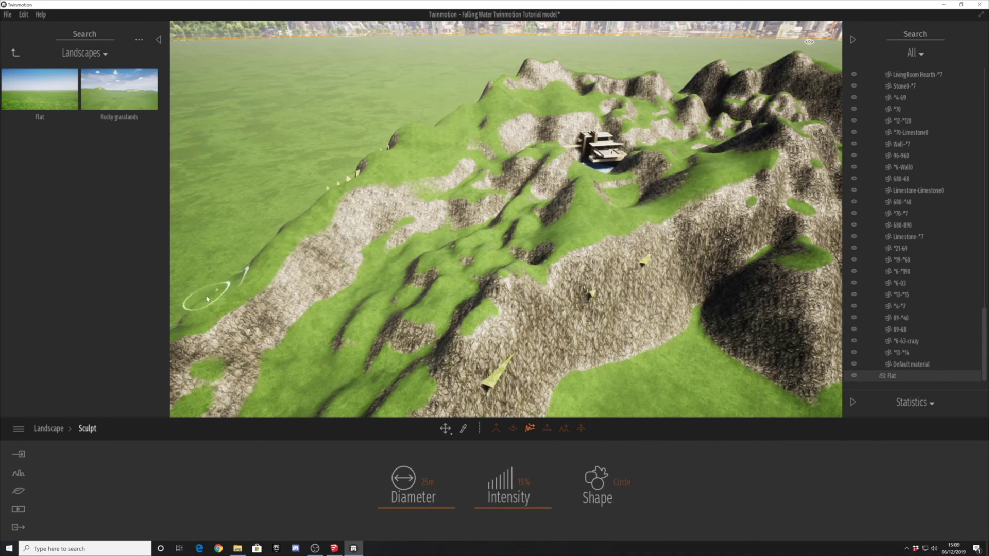
mouse_move(503, 286)
mouse_down()
mouse_move(464, 356)
mouse_move(554, 246)
mouse_up()
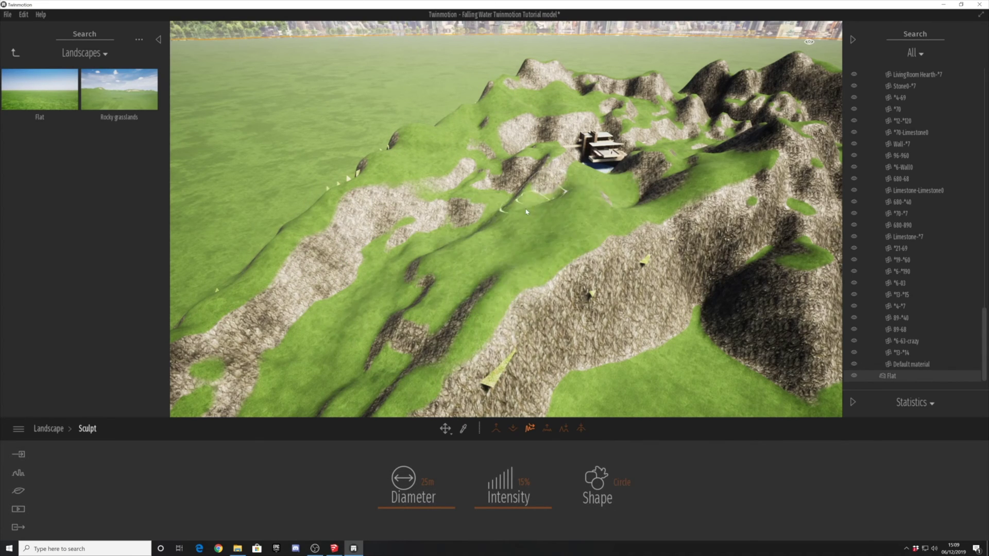
Smooth the remaining rough slopes along the stream valley and the rocky peaks behind and beside the house.
mouse_move(411, 244)
middle_down()
mouse_move(426, 258)
mouse_move(361, 303)
middle_up()
mouse_move(360, 304)
mouse_down()
mouse_move(300, 358)
mouse_move(534, 205)
mouse_move(570, 213)
mouse_up()
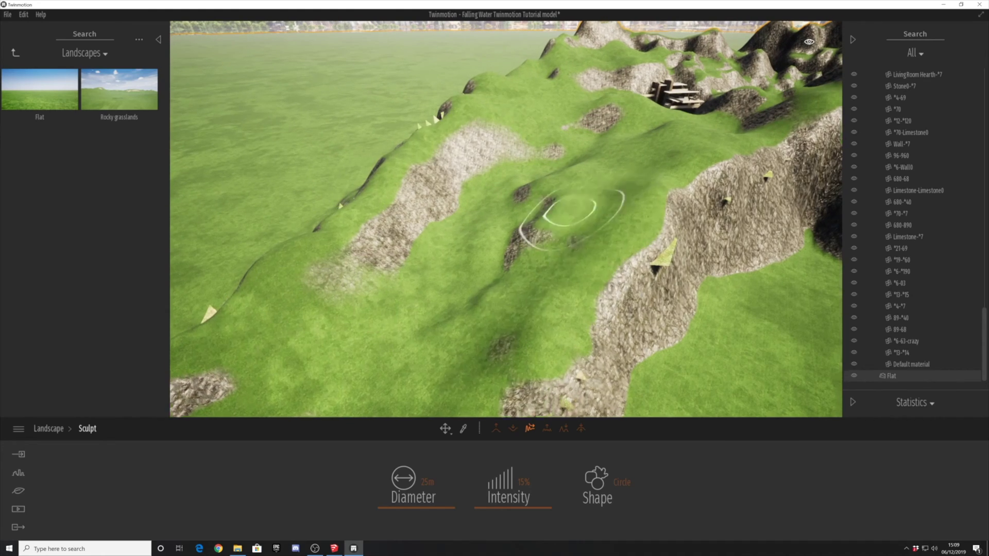
mouse_move(571, 213)
middle_down()
mouse_move(625, 309)
mouse_move(585, 301)
mouse_move(555, 251)
middle_up()
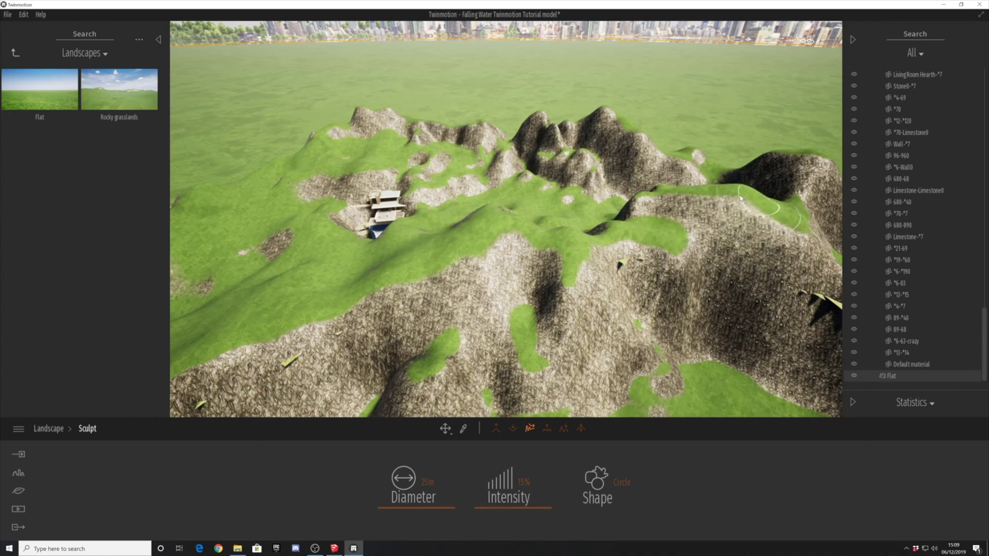
mouse_move(740, 198)
mouse_down()
mouse_move(653, 216)
mouse_move(758, 201)
mouse_up()
middle_drag(732, 180, 582, 221)
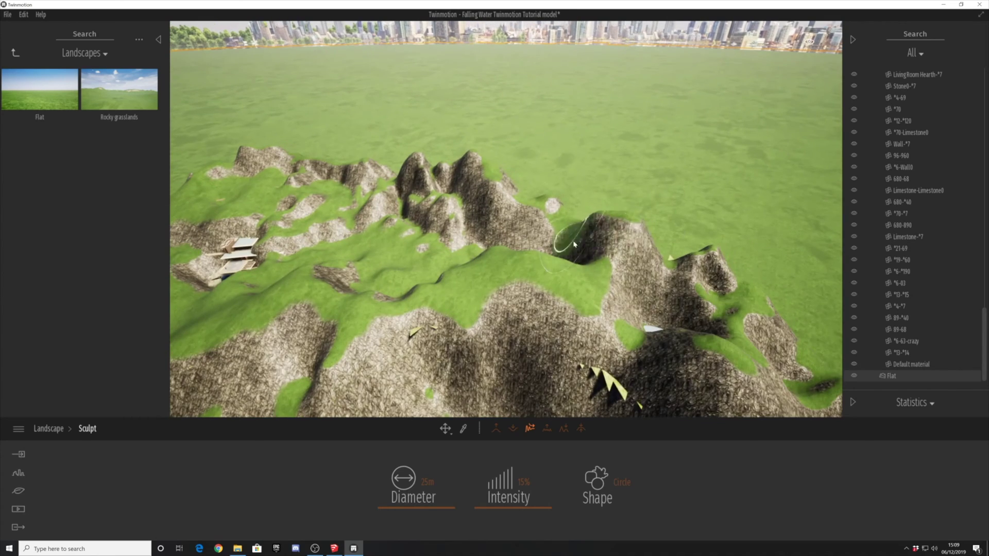
mouse_move(614, 269)
mouse_down()
mouse_move(675, 294)
mouse_move(700, 280)
mouse_up()
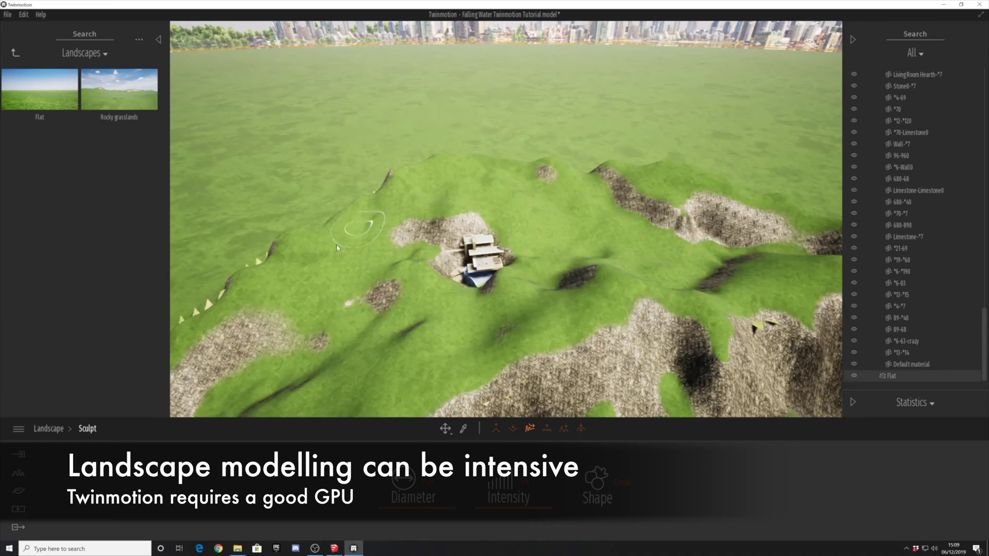
middle_drag(309, 345, 191, 224)
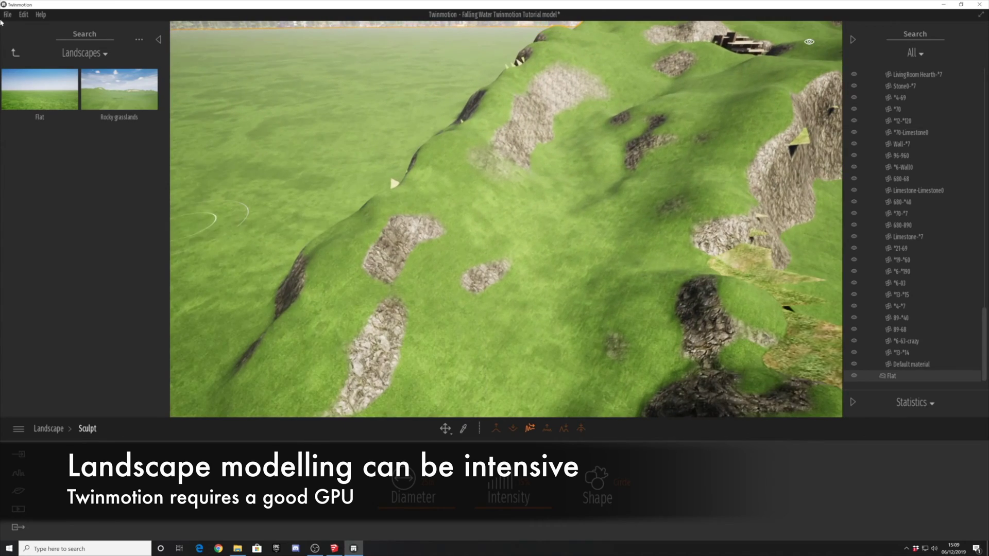
Lower the landscape at the stream's near end with a 25 m brush at 15% intensity to uncover the SketchUp terrain and water.
click(514, 429)
mouse_move(360, 298)
mouse_down()
mouse_move(413, 285)
mouse_move(475, 199)
mouse_up()
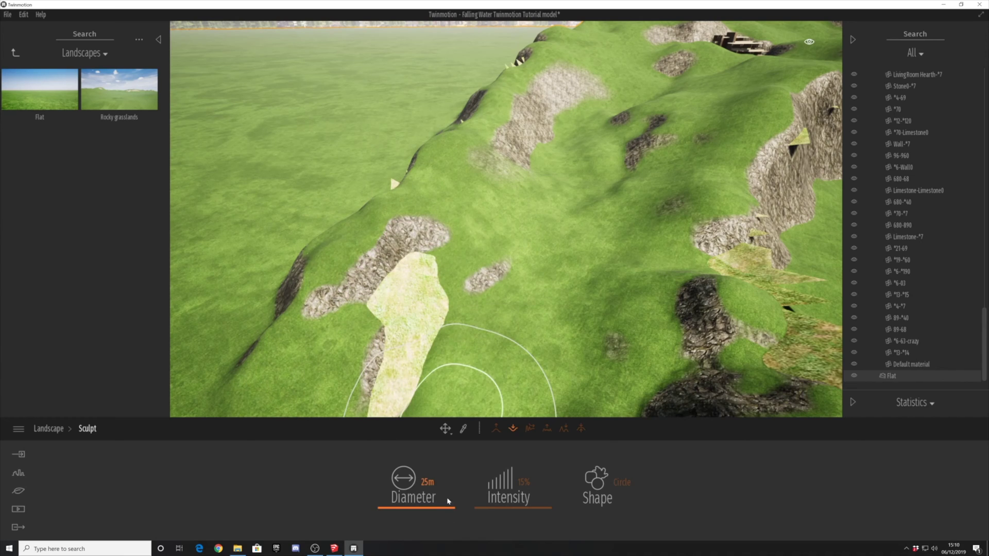
drag(494, 101, 523, 144)
mouse_move(483, 182)
mouse_down()
mouse_move(413, 172)
mouse_move(319, 257)
mouse_move(451, 152)
mouse_up()
scroll(439, 310, down, 2)
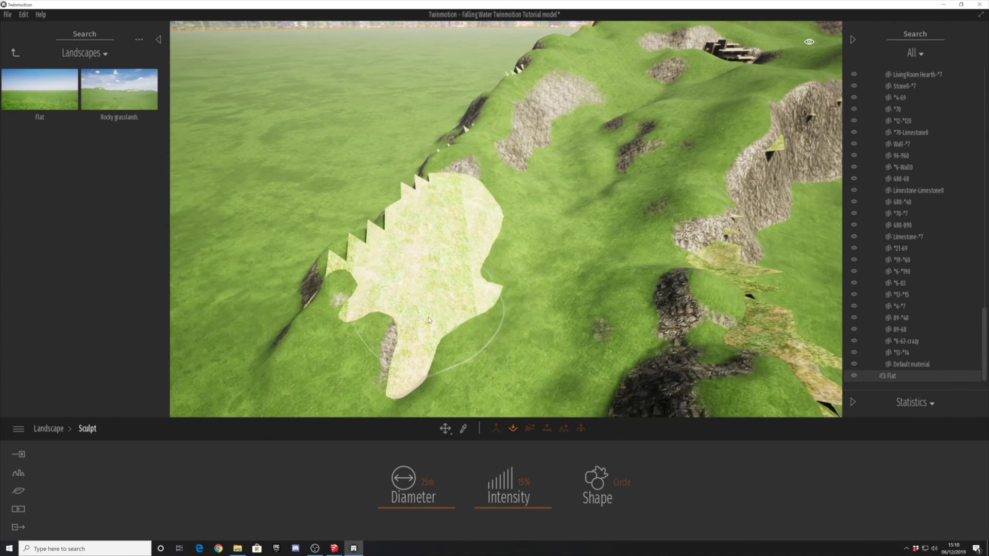
middle_drag(439, 311, 391, 283)
mouse_move(588, 330)
mouse_down()
mouse_move(628, 325)
mouse_move(585, 366)
mouse_move(564, 211)
mouse_move(399, 319)
mouse_move(440, 362)
mouse_move(520, 223)
mouse_move(492, 200)
mouse_up()
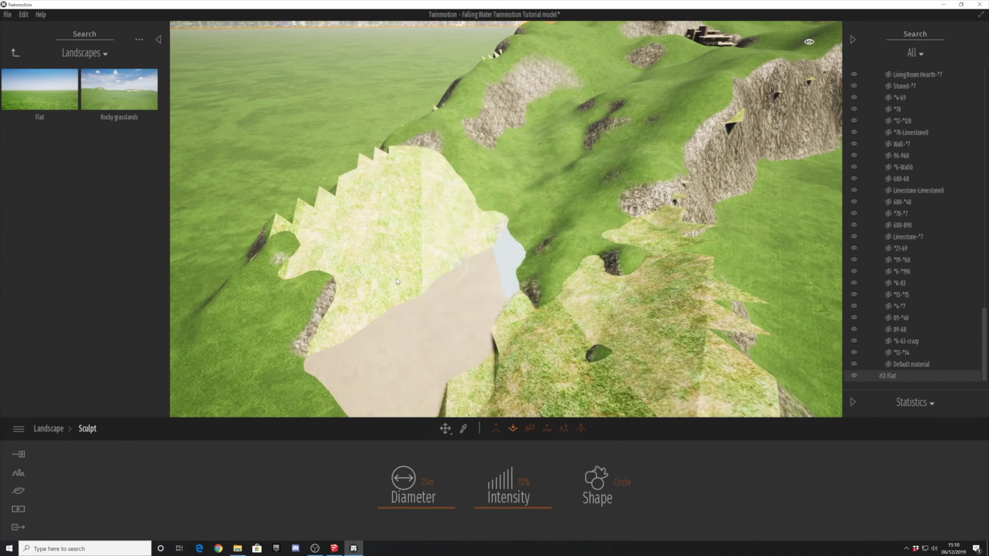
Reduce the sculpt intensity to 10% and lower the landscape farther along the stream and its jagged outer bank.
middle_drag(492, 200, 622, 156)
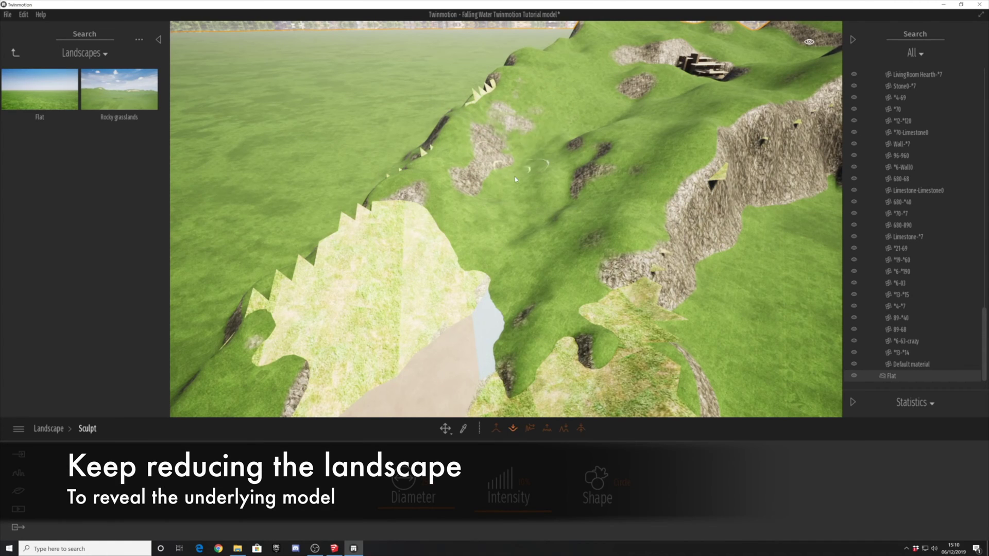
mouse_move(539, 170)
mouse_down()
mouse_move(524, 265)
mouse_move(541, 258)
mouse_move(551, 288)
mouse_move(565, 282)
mouse_move(504, 242)
mouse_up()
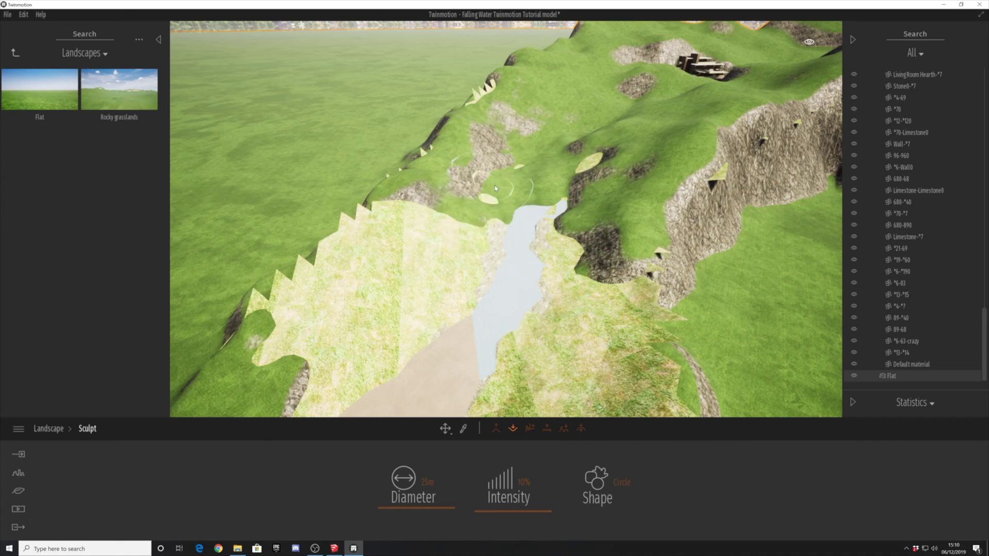
mouse_move(481, 226)
shift+middle_down()
mouse_move(487, 257)
mouse_move(549, 262)
shift+middle_up()
drag(548, 263, 594, 317)
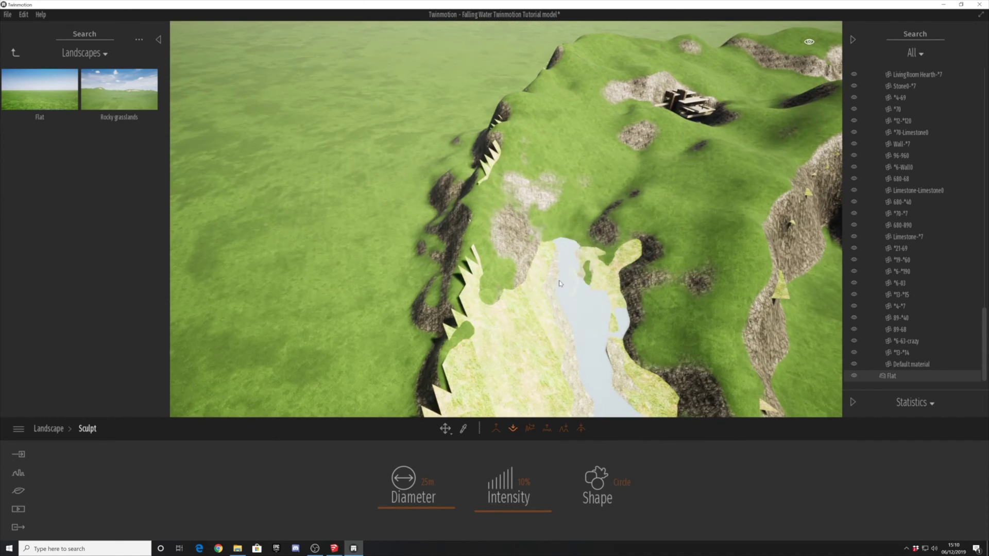
mouse_move(488, 219)
mouse_down()
mouse_move(479, 258)
mouse_move(497, 212)
mouse_move(489, 276)
mouse_up()
Compare the landscape with the 680-69 terrain mesh by hiding and showing that mesh, and reselect the landscape.
click(541, 353)
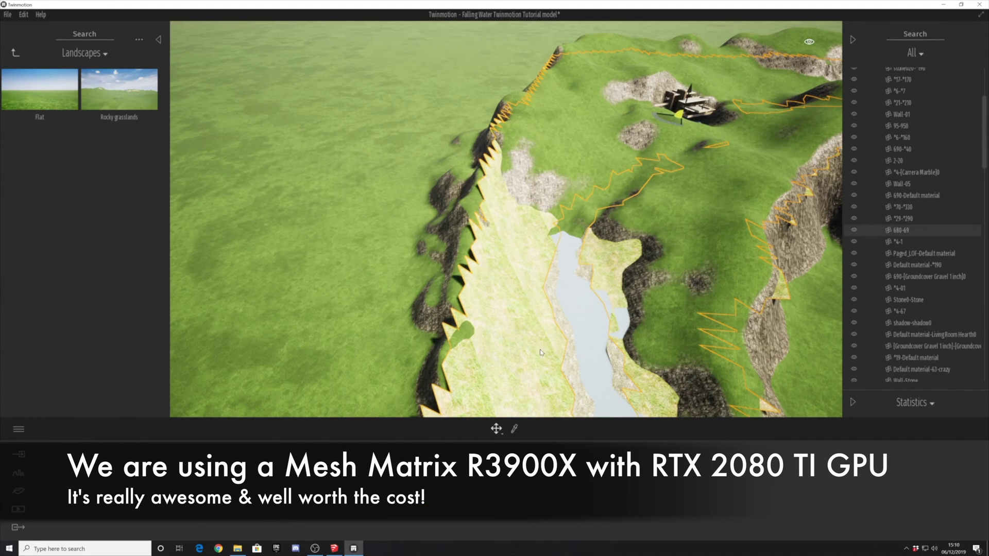
click(852, 231)
click(853, 231)
click(852, 231)
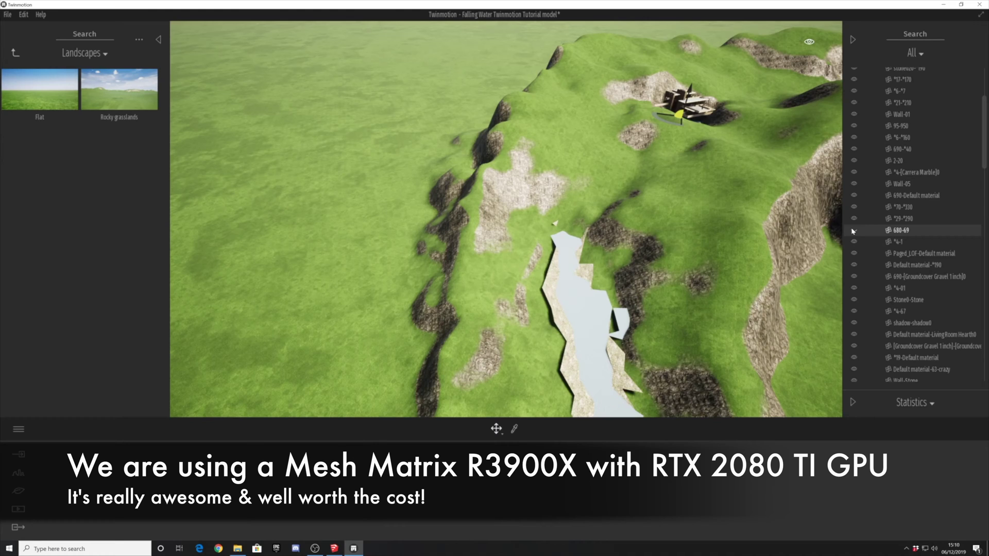
click(853, 231)
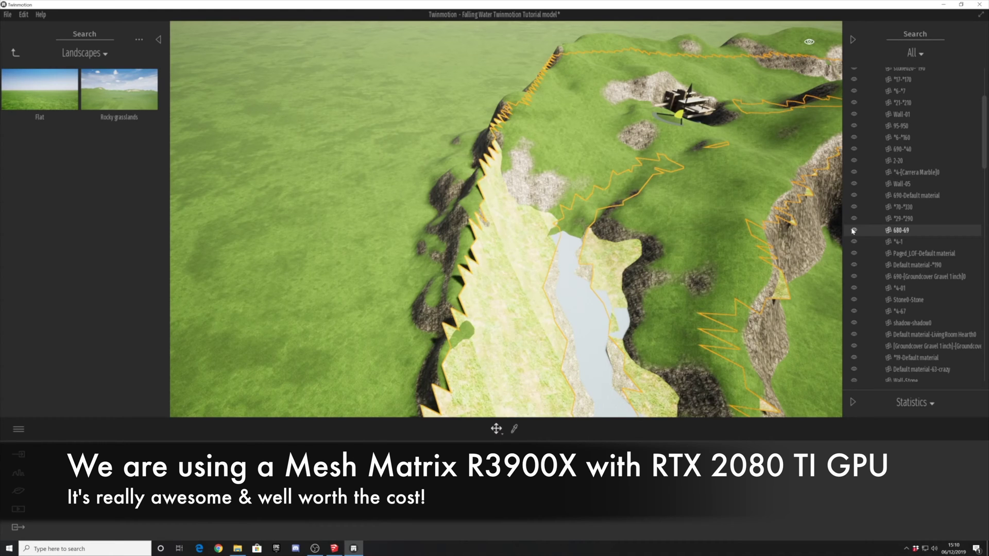
click(559, 192)
Lower the landscape along the outer bank and upstream toward the house with the 25 m brush at 10% intensity.
middle_drag(618, 175, 563, 274)
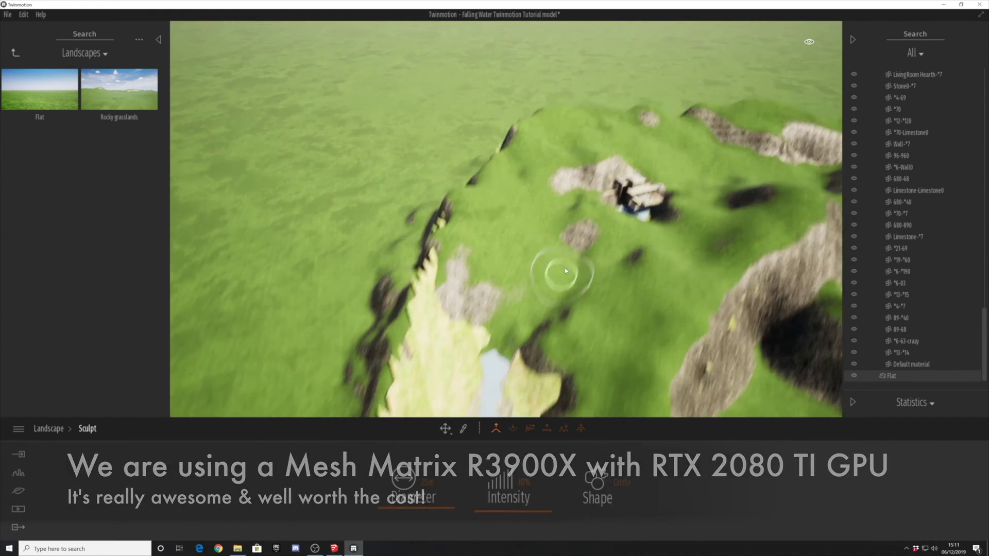
key(shift)
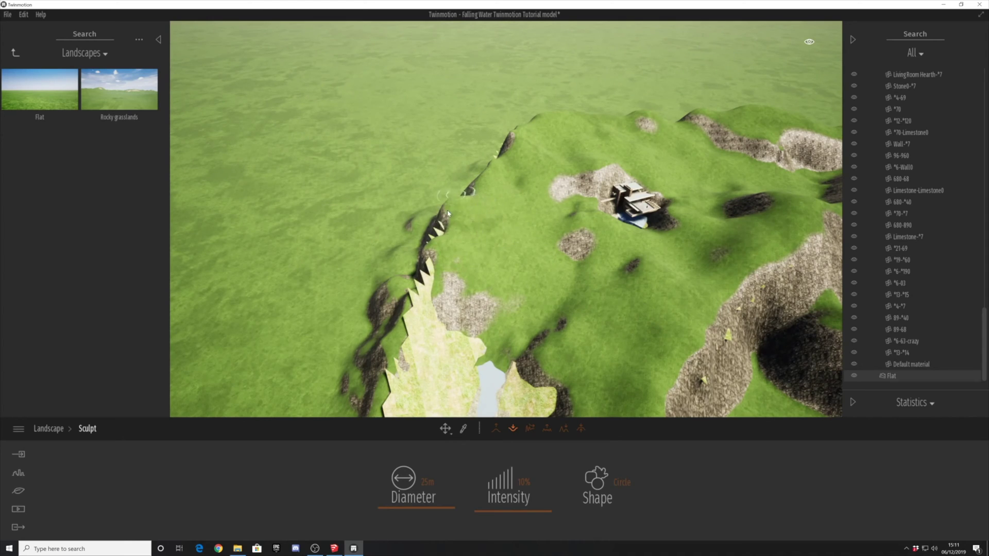
drag(479, 286, 439, 257)
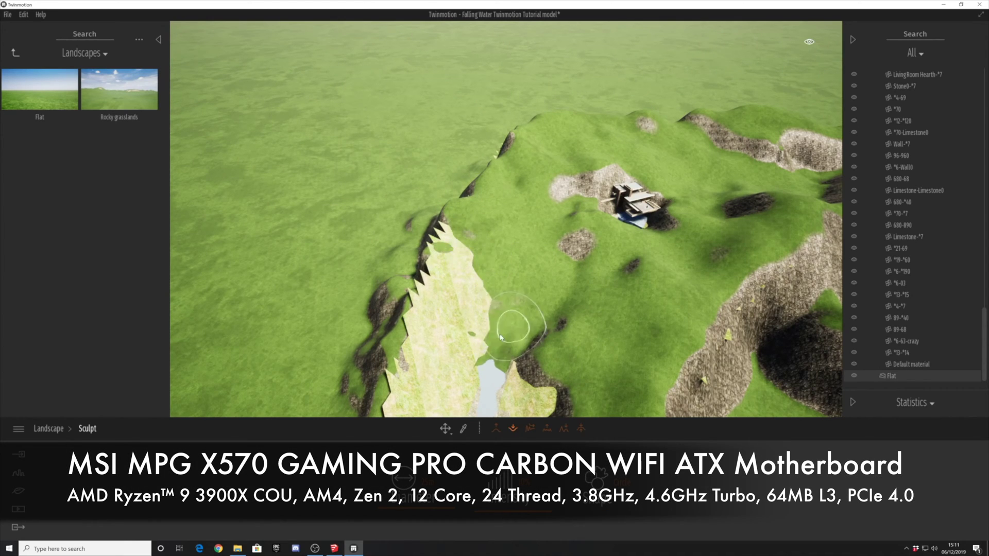
drag(500, 337, 513, 315)
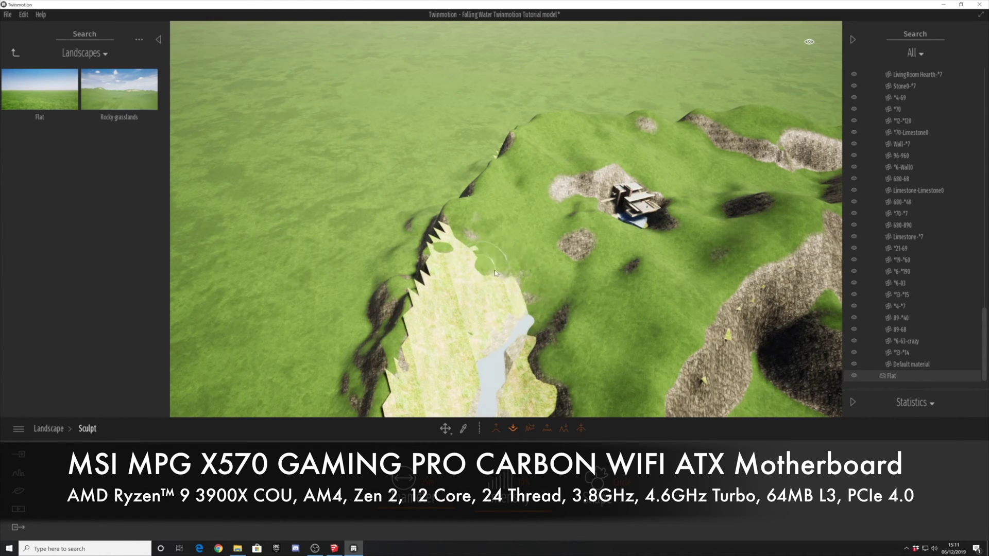
mouse_move(566, 248)
mouse_down()
mouse_move(552, 293)
mouse_move(563, 356)
mouse_up()
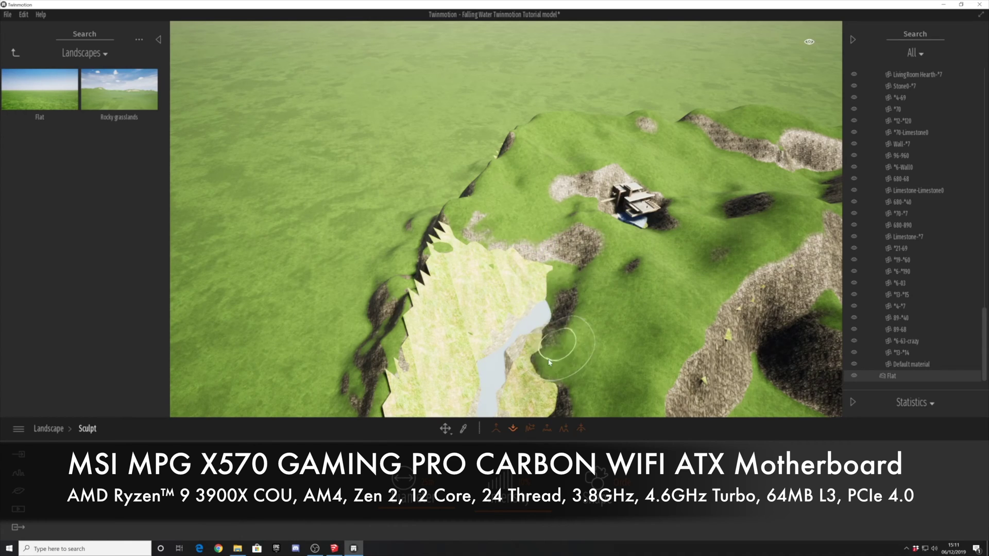
Lower the landscape over the stream's opposite bank with the 25 m brush at 10% intensity to uncover its terrain.
middle_drag(563, 355, 557, 335)
drag(557, 334, 593, 365)
middle_drag(594, 366, 600, 332)
drag(600, 332, 546, 287)
middle_drag(545, 287, 533, 310)
mouse_move(533, 309)
mouse_down()
mouse_move(554, 212)
mouse_move(543, 272)
mouse_up()
scroll(557, 267, down, 3)
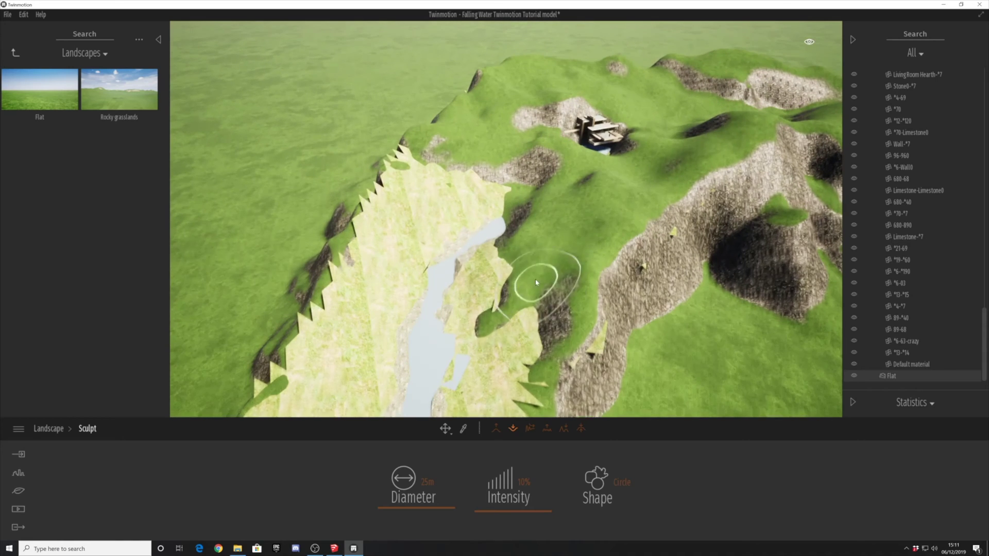
mouse_move(588, 261)
mouse_down()
mouse_move(598, 340)
mouse_move(562, 227)
mouse_move(547, 237)
mouse_up()
middle_drag(547, 237, 537, 276)
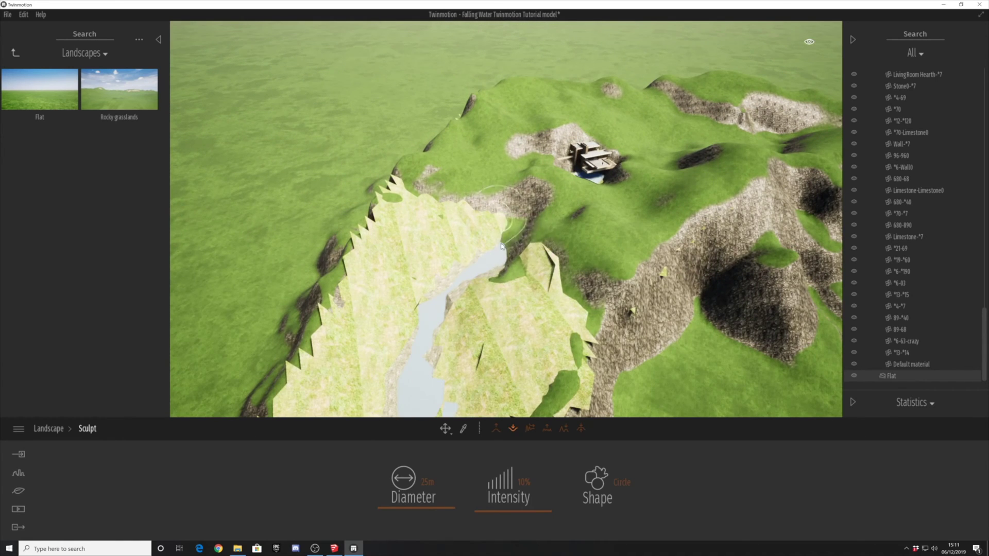
Lower the landscape beside the stream below the house with the 25 m brush at 10% intensity to uncover its banks.
drag(510, 262, 582, 281)
middle_drag(559, 178, 553, 212)
shift+middle_drag(498, 262, 562, 253)
mouse_move(608, 279)
mouse_down()
mouse_move(642, 309)
mouse_move(654, 224)
mouse_move(600, 302)
mouse_up()
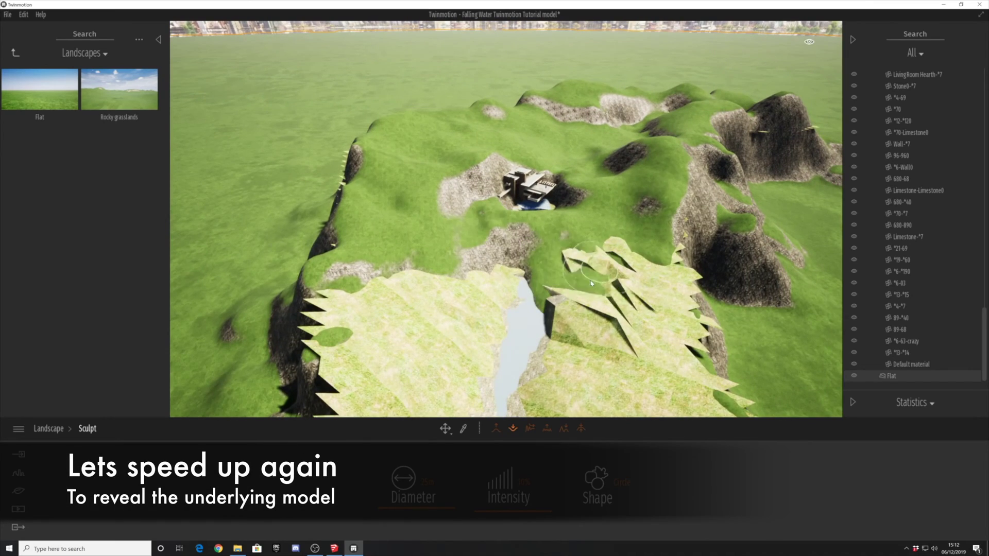
middle_drag(601, 302, 587, 324)
drag(566, 310, 522, 286)
middle_drag(494, 293, 475, 322)
Continue lowering the landscape around the house and across the neighbouring slopes to uncover the model's terrain.
key(Escape)
click(475, 322)
click(801, 220)
mouse_move(499, 273)
mouse_down()
mouse_move(479, 260)
mouse_move(335, 271)
mouse_move(372, 187)
mouse_move(346, 235)
mouse_move(495, 227)
mouse_move(535, 268)
mouse_move(453, 206)
mouse_move(440, 165)
mouse_move(346, 188)
mouse_move(438, 198)
mouse_up()
shift+middle_drag(438, 199, 554, 161)
mouse_move(554, 160)
mouse_down()
mouse_move(596, 161)
mouse_move(576, 273)
mouse_move(494, 222)
mouse_move(448, 243)
mouse_move(342, 238)
mouse_move(353, 372)
mouse_move(340, 268)
mouse_move(408, 222)
mouse_move(361, 217)
mouse_up()
right_drag(361, 217, 509, 262)
mouse_move(427, 255)
mouse_down()
mouse_move(324, 266)
mouse_move(448, 258)
mouse_move(370, 288)
mouse_move(668, 313)
mouse_up()
middle_drag(637, 313, 659, 255)
mouse_move(660, 255)
mouse_down()
mouse_move(700, 238)
mouse_move(523, 314)
mouse_move(441, 321)
mouse_up()
Lower the remaining landscape along the terrain's outer edges and over the far end of the stream.
mouse_move(317, 155)
mouse_down()
mouse_move(442, 183)
mouse_move(380, 228)
mouse_move(273, 257)
mouse_move(476, 357)
mouse_move(702, 250)
mouse_move(541, 309)
mouse_move(523, 293)
mouse_move(509, 230)
mouse_move(415, 316)
mouse_move(373, 287)
mouse_move(301, 278)
mouse_up()
shift+middle_drag(302, 278, 416, 333)
scroll(416, 333, down, 1)
mouse_move(417, 333)
mouse_down()
mouse_move(425, 257)
mouse_move(326, 278)
mouse_move(442, 342)
mouse_move(358, 350)
mouse_move(342, 343)
mouse_move(474, 364)
mouse_move(608, 371)
mouse_move(735, 314)
mouse_move(668, 304)
mouse_move(736, 330)
mouse_move(670, 361)
mouse_up()
shift+middle_drag(670, 361, 402, 174)
mouse_move(442, 235)
mouse_down()
mouse_move(430, 273)
mouse_move(430, 227)
mouse_move(407, 234)
mouse_move(455, 196)
mouse_move(363, 234)
mouse_up()
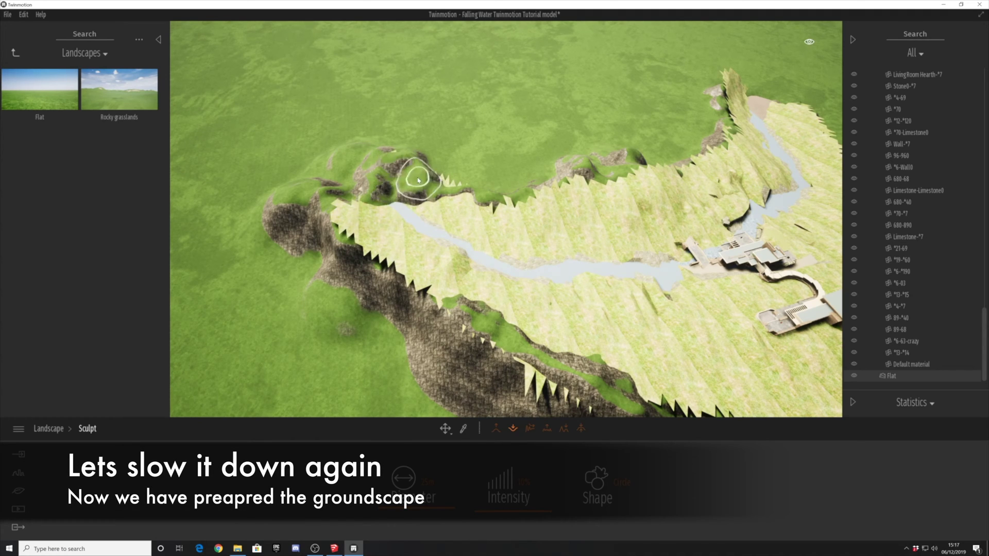
drag(400, 205, 426, 179)
middle_drag(536, 214, 377, 191)
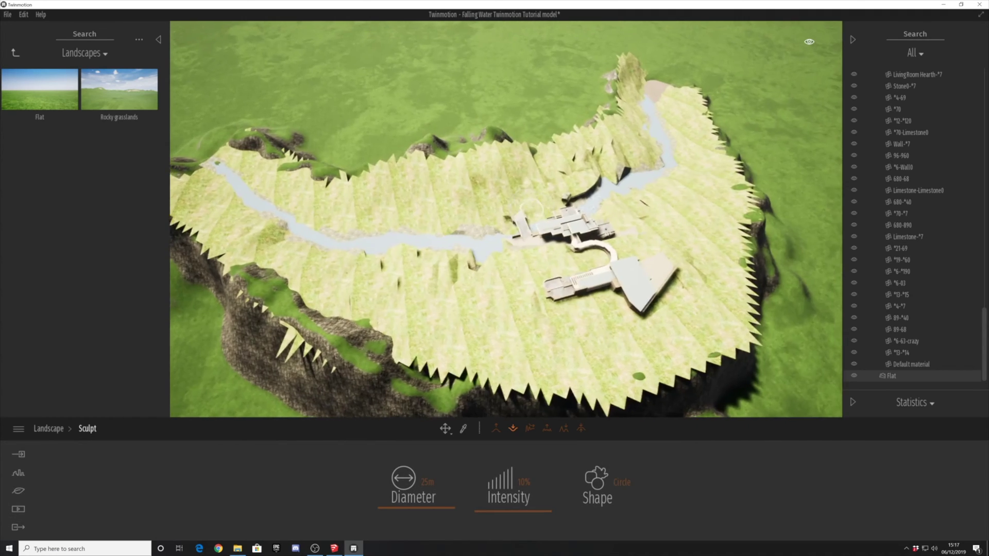
Identify the large surrounding terrain mesh 680-69 by hiding and showing it.
click(300, 241)
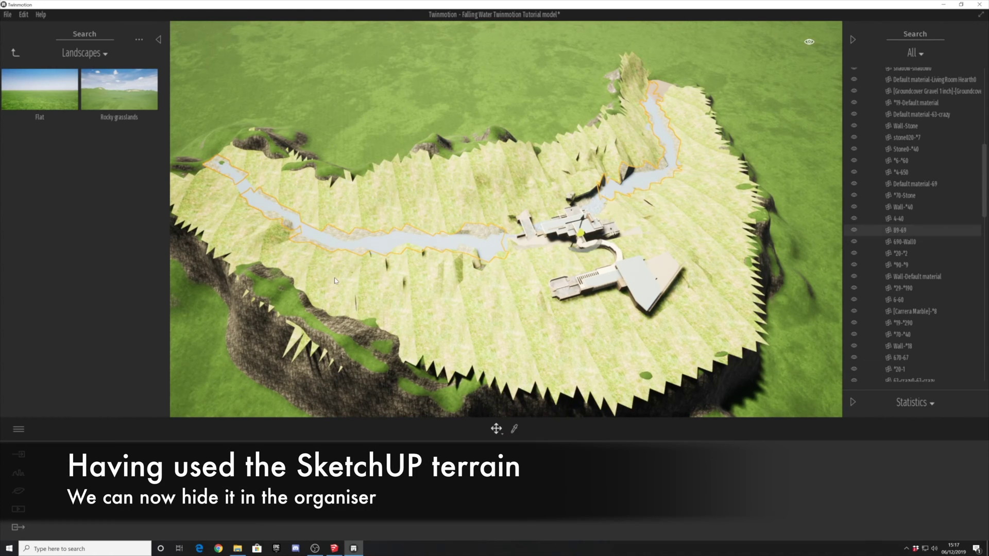
click(854, 230)
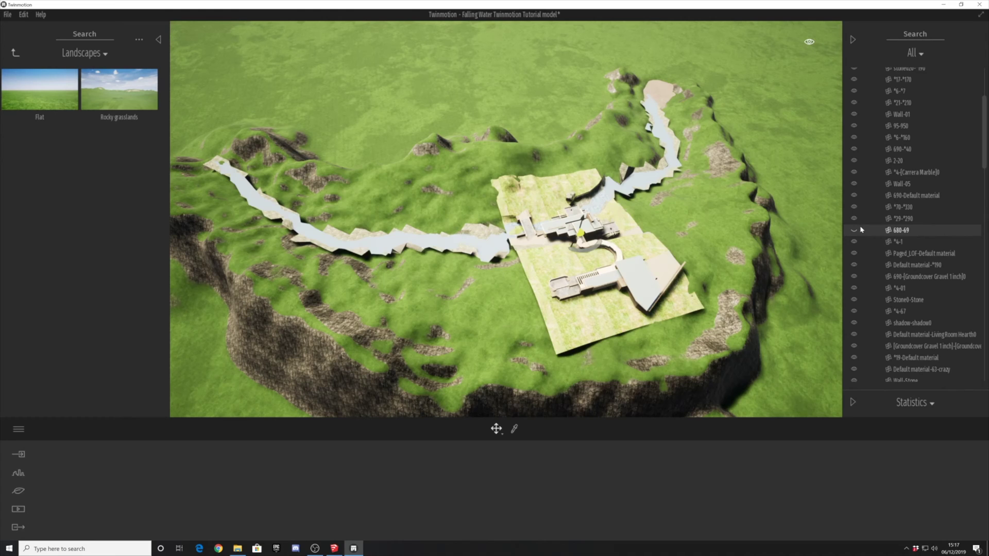
click(854, 230)
click(854, 230)
click(855, 230)
Rename the 680-69 terrain mesh to SurroundingLandscape and hide it.
right_click(904, 232)
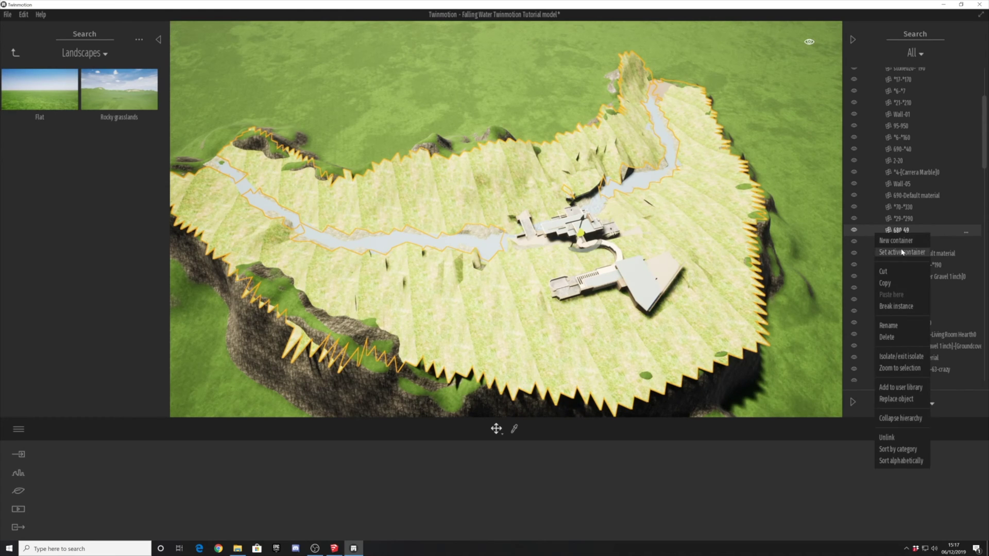
click(888, 325)
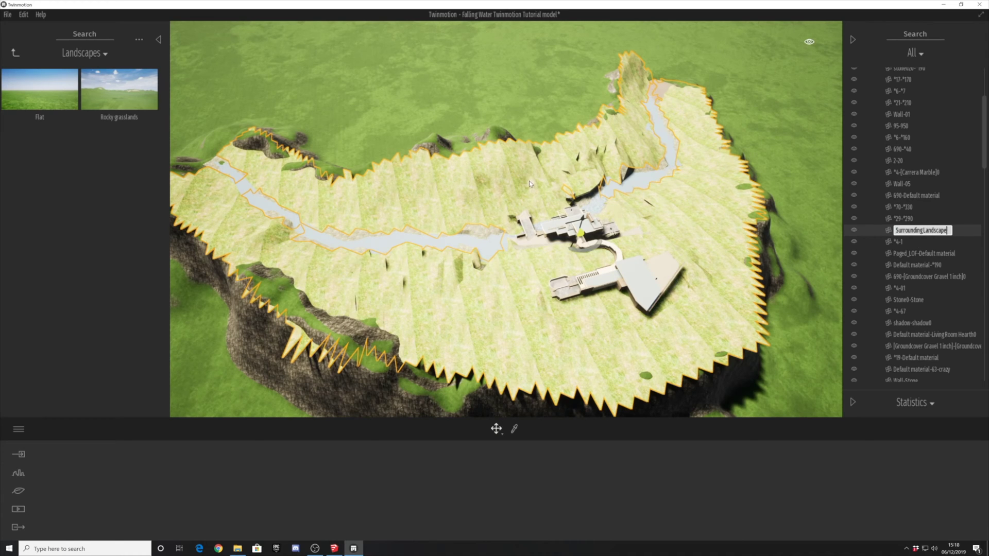
key(Return)
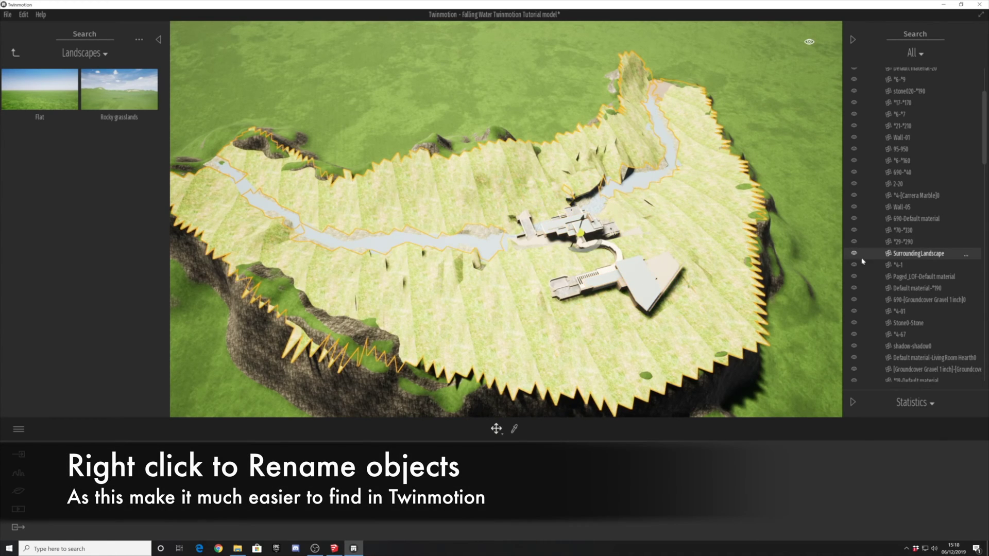
click(854, 254)
Identify the terrain meshes 680-*40 and 680-68 around the house by toggling their visibility.
scroll(857, 234, down, 15)
click(854, 230)
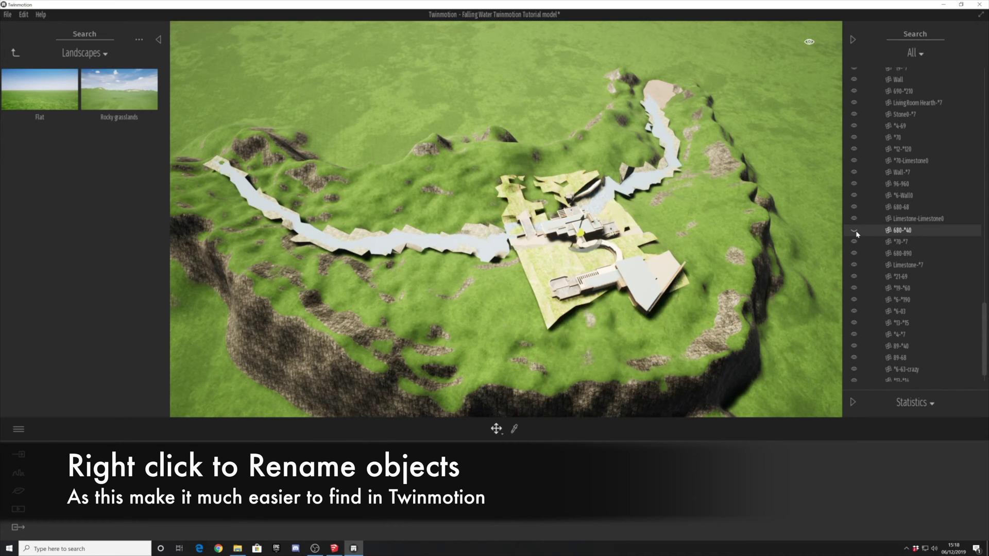
click(854, 230)
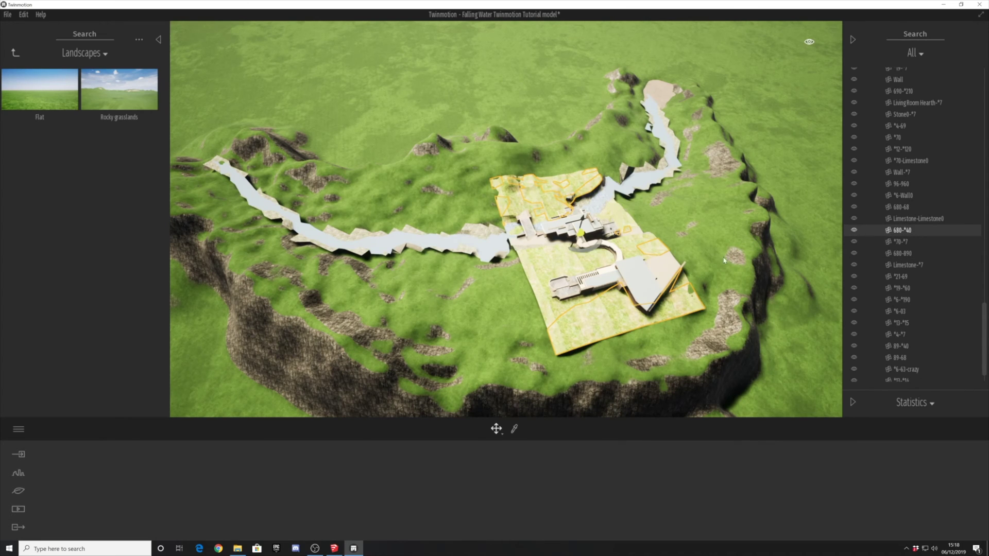
click(557, 261)
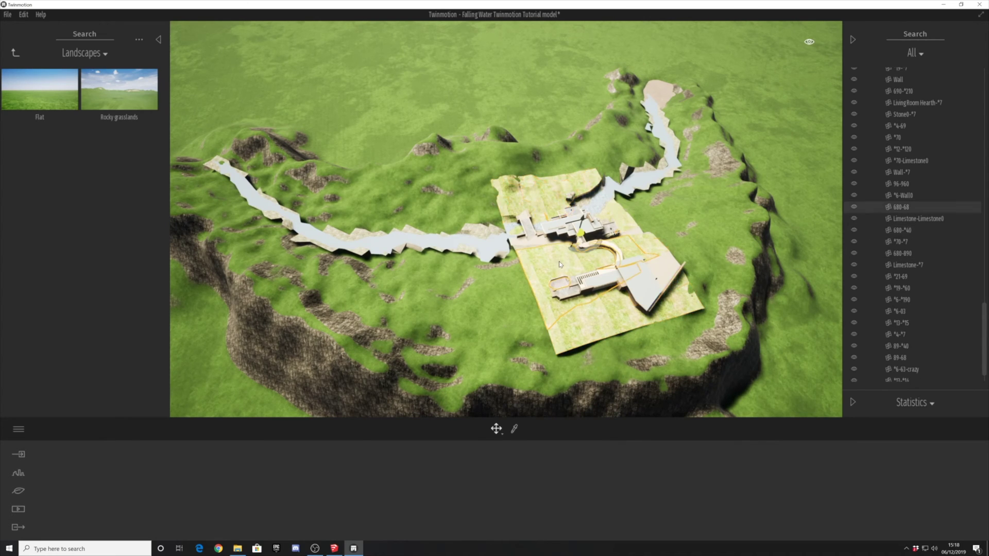
ctrl+click(611, 317)
click(854, 230)
click(853, 207)
click(853, 207)
click(853, 207)
Check which ground pieces around the house belong to 680-[Carrera Marble]0 and *4-68 by selecting and toggling them.
click(629, 216)
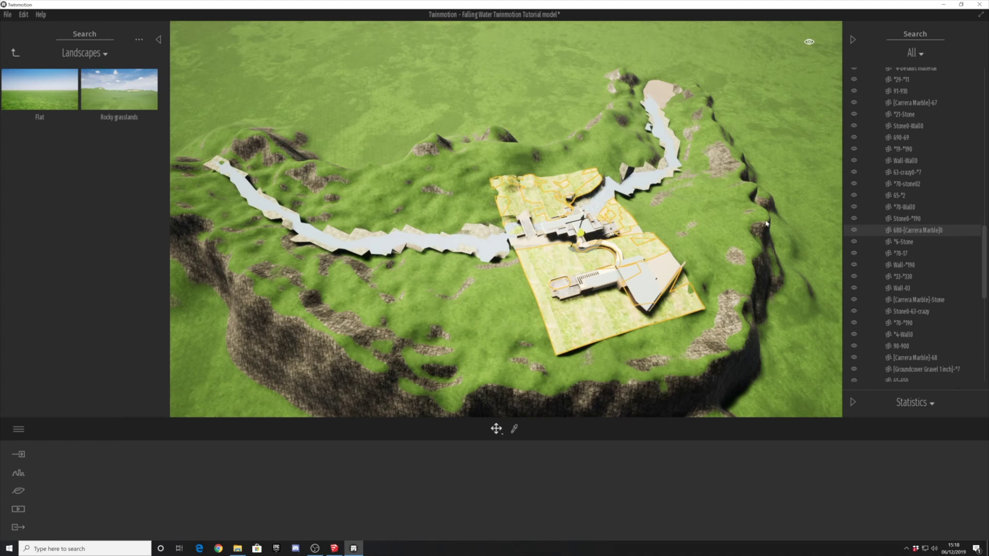
click(853, 230)
click(576, 172)
click(856, 232)
click(618, 224)
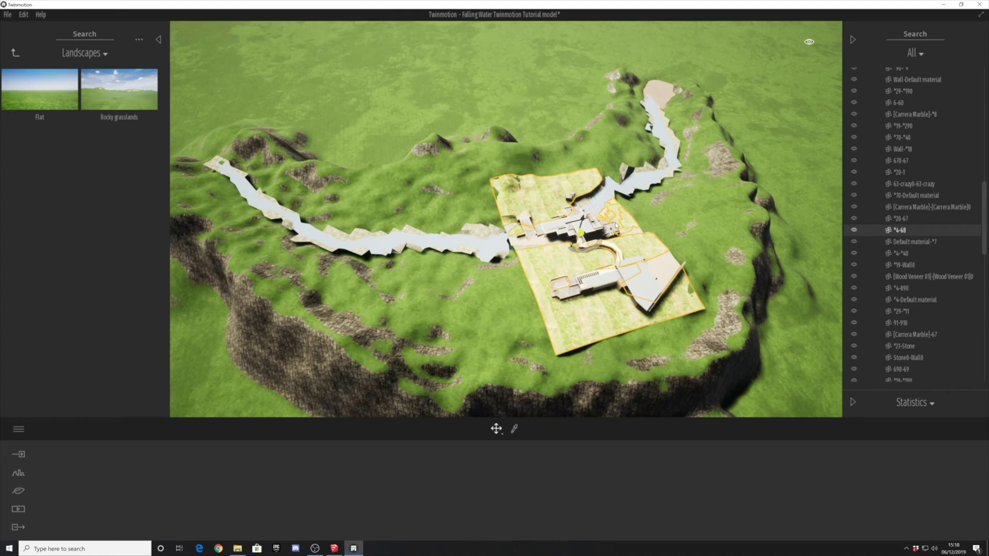
click(854, 232)
click(854, 232)
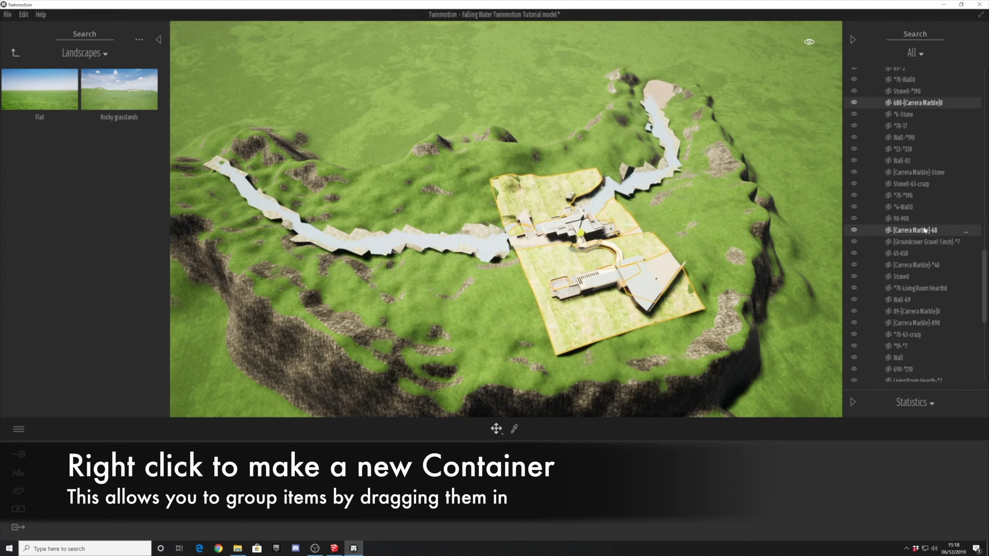
Create a new container under [Carrera Marble]-68 and rename it Landscape (SU).
right_click(925, 230)
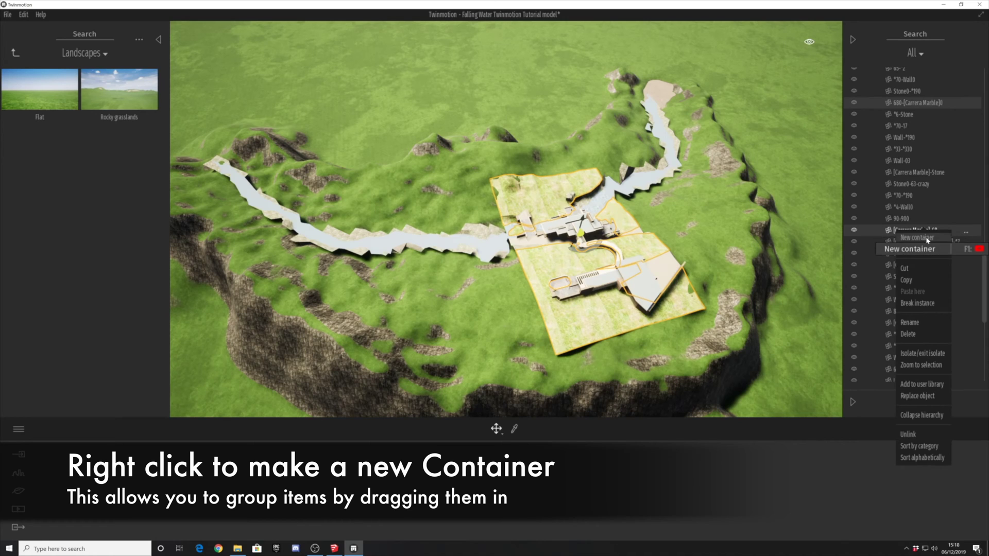
click(917, 238)
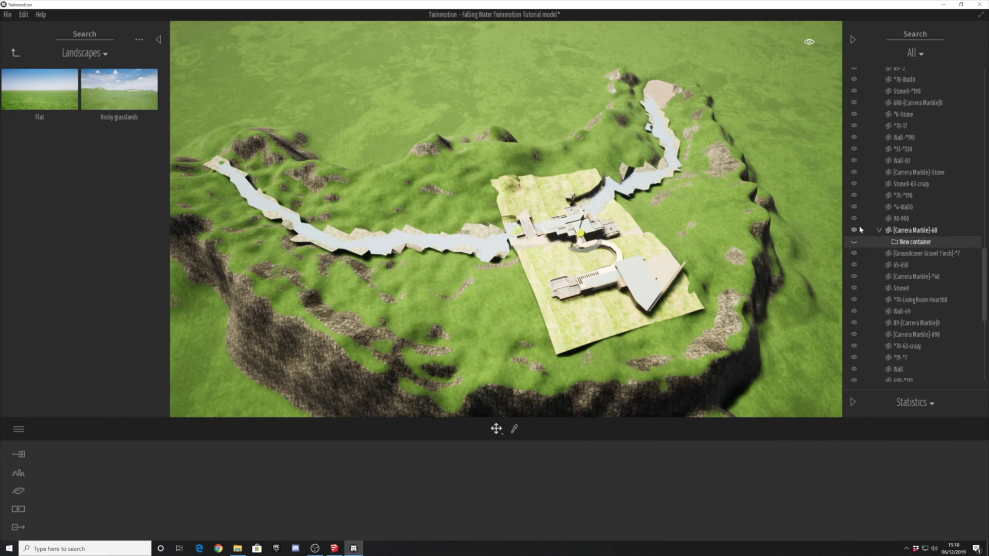
right_click(920, 243)
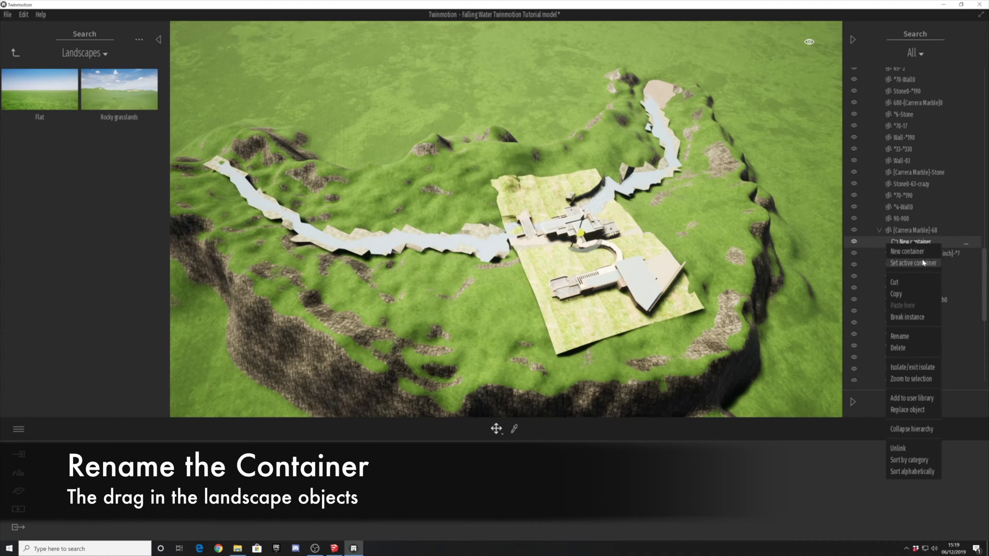
click(906, 337)
text(Landscape (SU)
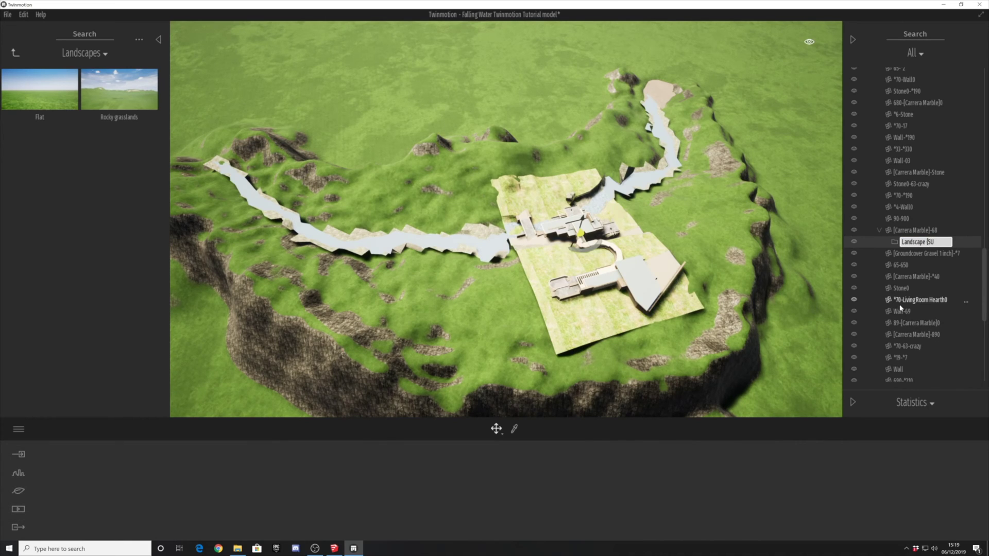
click(820, 266)
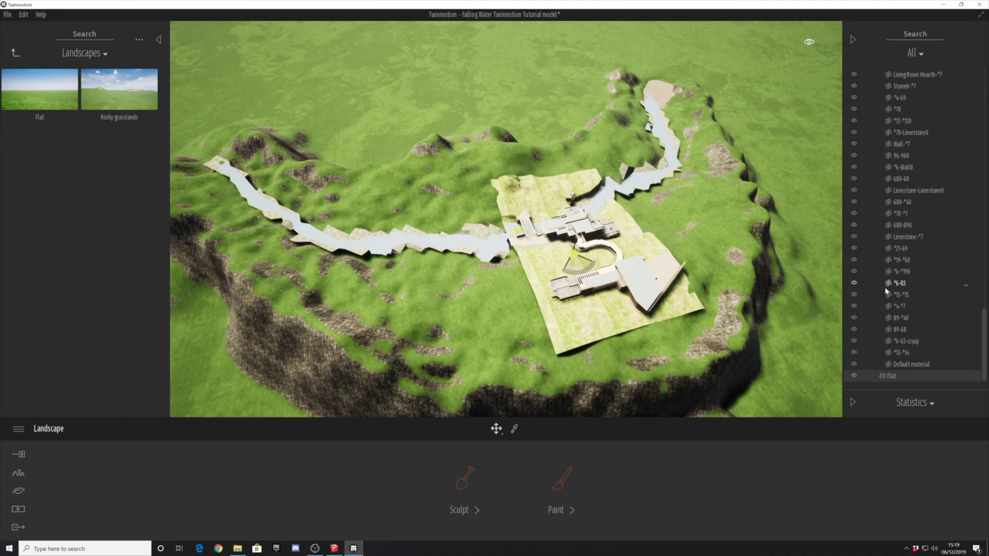
Move the terrain meshes 680-*40 and 680-68 into the Landscape (SU) container and check their visibility.
scroll(901, 359, up, 6)
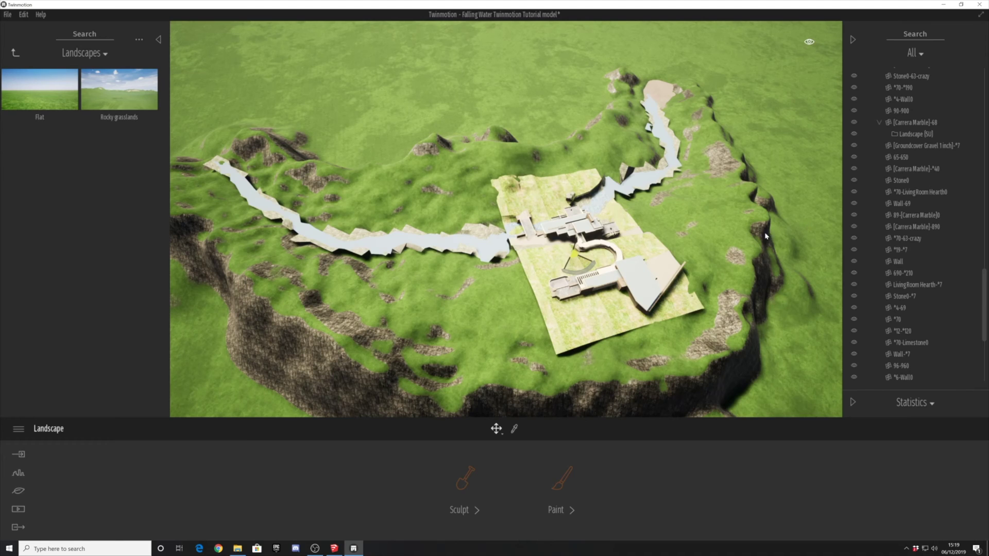
click(602, 314)
ctrl+click(567, 263)
scroll(928, 200, up, 4)
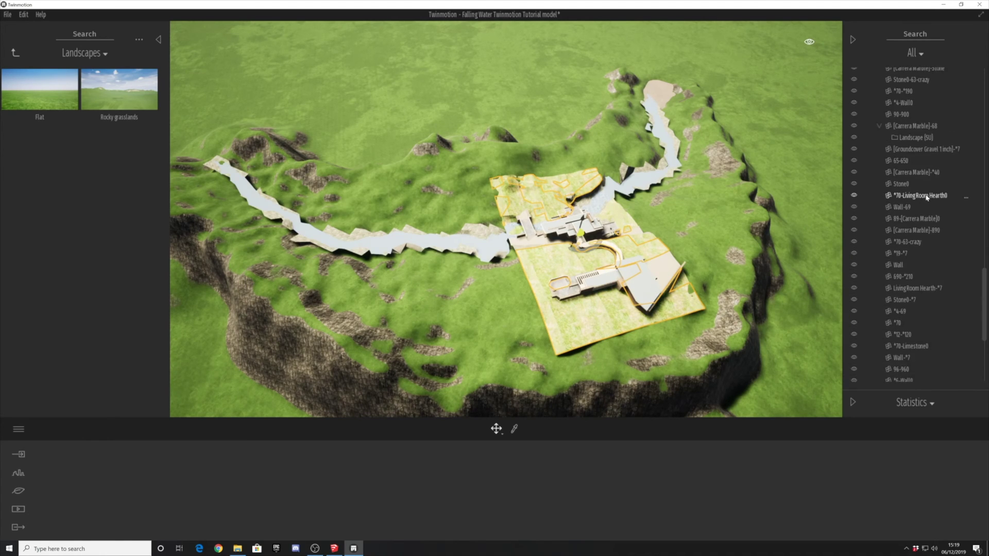
drag(912, 357, 915, 181)
click(853, 179)
click(854, 179)
Move the *4-68 and 680-[Carrera Marble]0 meshes into the Landscape (SU) container, toggling visibility to check the grouping.
click(585, 183)
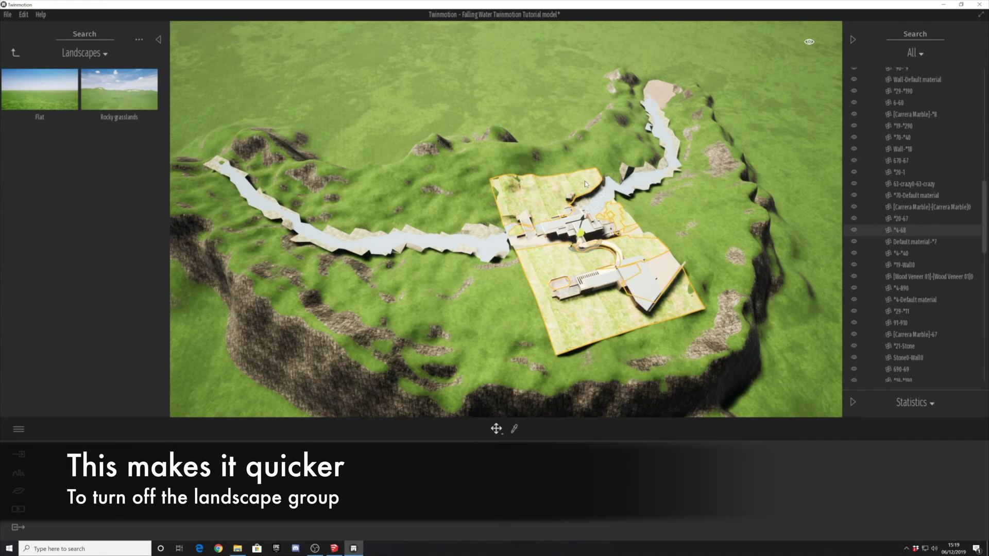
drag(906, 233, 916, 276)
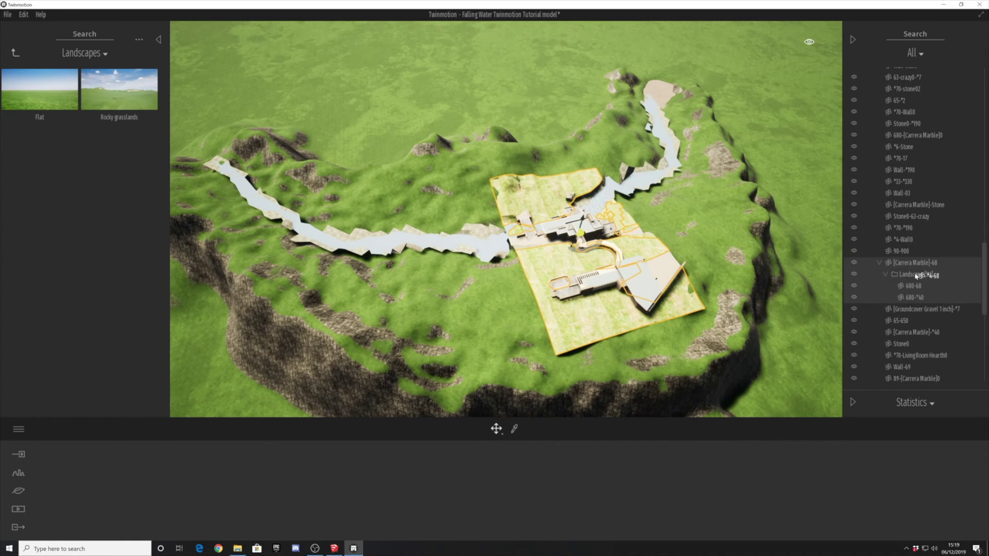
click(855, 269)
click(855, 269)
drag(907, 129, 910, 269)
click(853, 256)
click(575, 183)
drag(909, 230, 911, 266)
scroll(912, 299, down, 4)
click(854, 261)
Try to move the [Carrera Marble]-68 mesh into the Landscape (SU) container nested beneath it.
scroll(912, 268, down, 1)
scroll(911, 269, up, 8)
click(853, 112)
drag(902, 112, 918, 199)
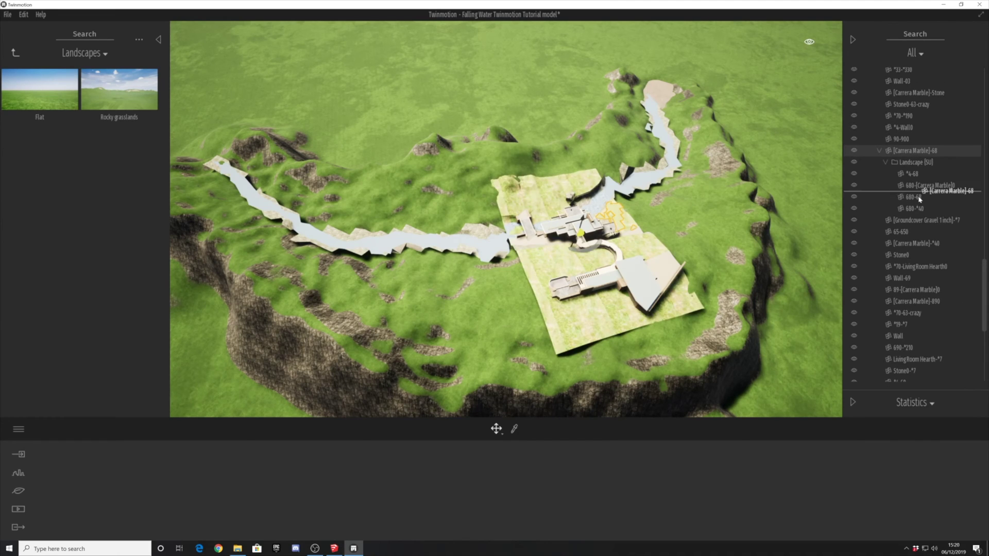
scroll(927, 164, up, 2)
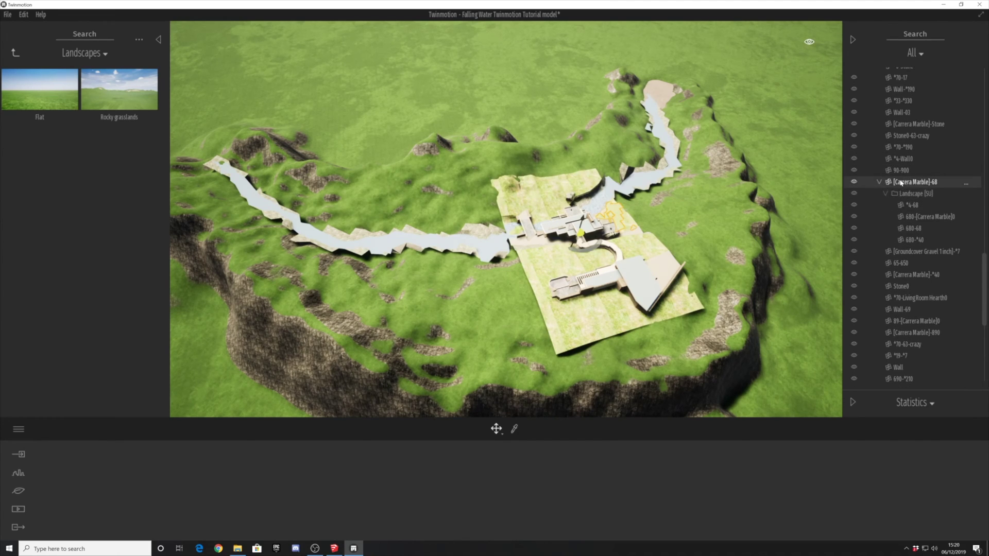
Hide [Carrera Marble]-68 together with its nested Landscape (SU) container and collapse its hierarchy.
right_click(876, 183)
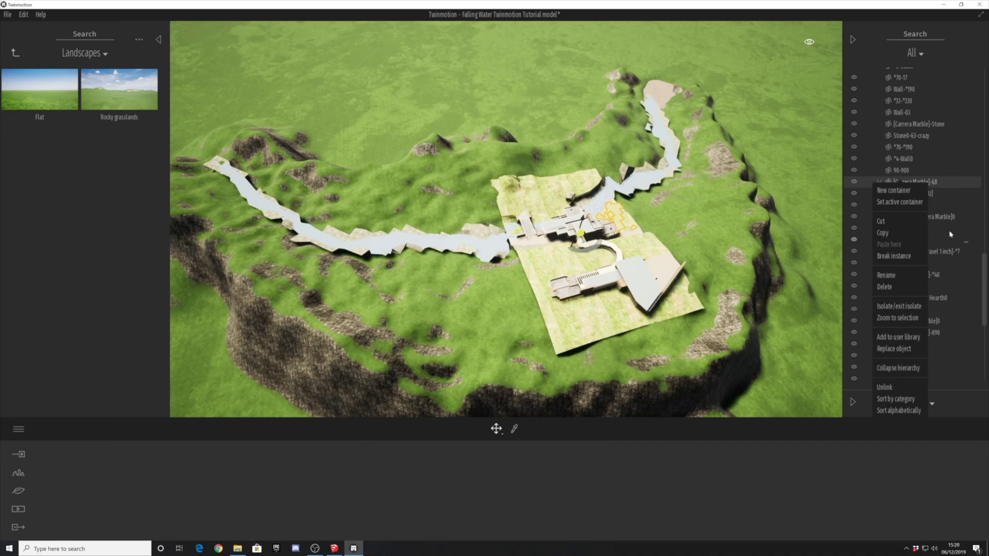
click(879, 183)
click(854, 182)
click(879, 182)
View the house and stream from a lower angle and save the project.
shift+middle_drag(449, 242, 685, 206)
click(7, 14)
click(39, 81)
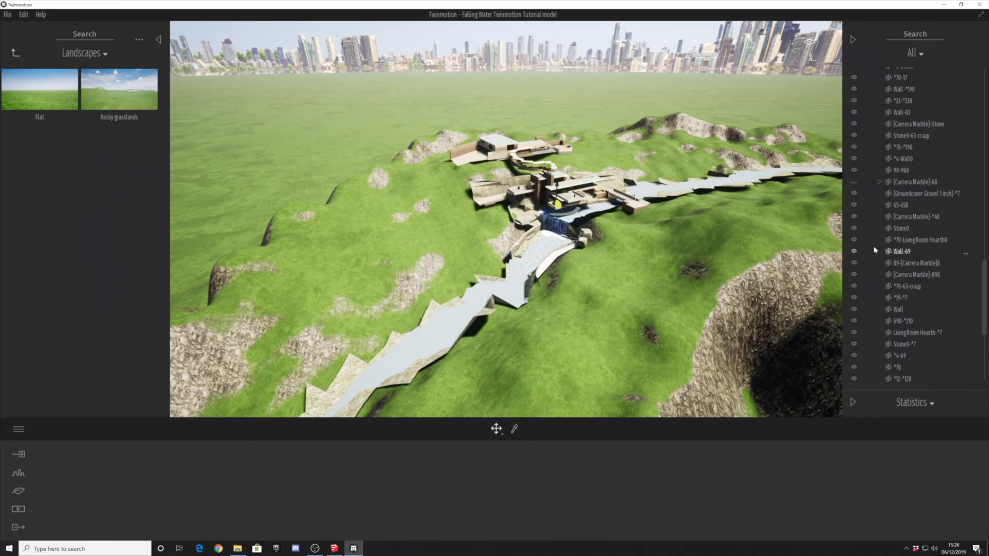
Show the [Carrera Marble]-68 group again and expand its hierarchy, checking the visibility of the nested container.
click(854, 182)
click(879, 183)
click(855, 194)
click(854, 182)
Show the SurroundingLandscape mesh and move it into the Landscape (SU) container.
click(425, 270)
scroll(912, 232, up, 15)
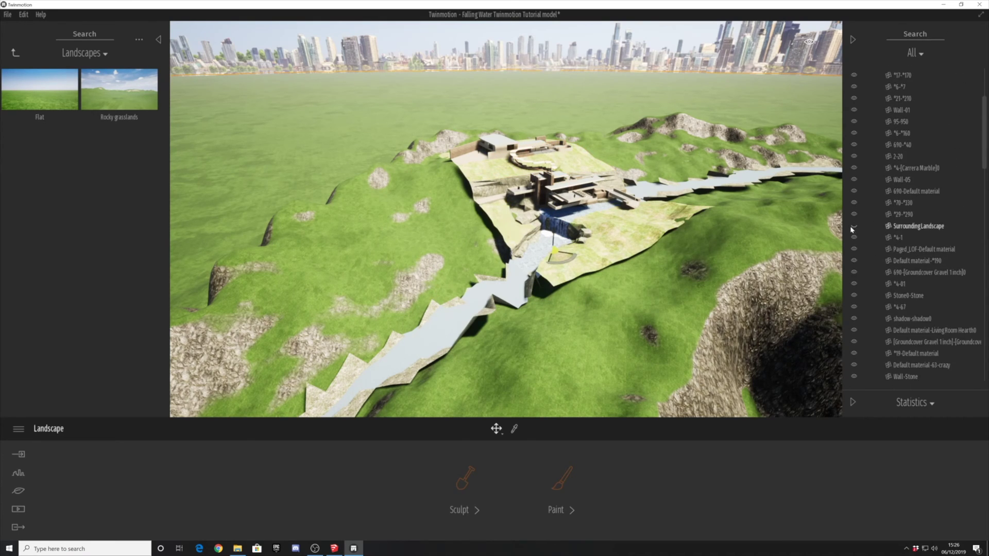
click(910, 227)
scroll(919, 271, down, 17)
drag(910, 229, 913, 261)
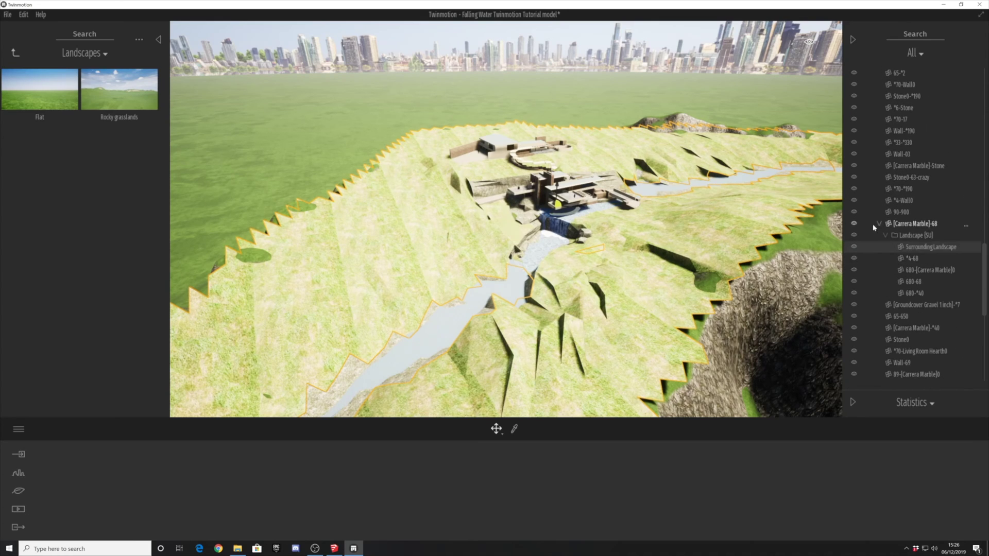
Hide all the grouped SketchUp landscape meshes together, toggling the group's visibility to test it.
click(461, 267)
shift+middle_drag(461, 268, 507, 294)
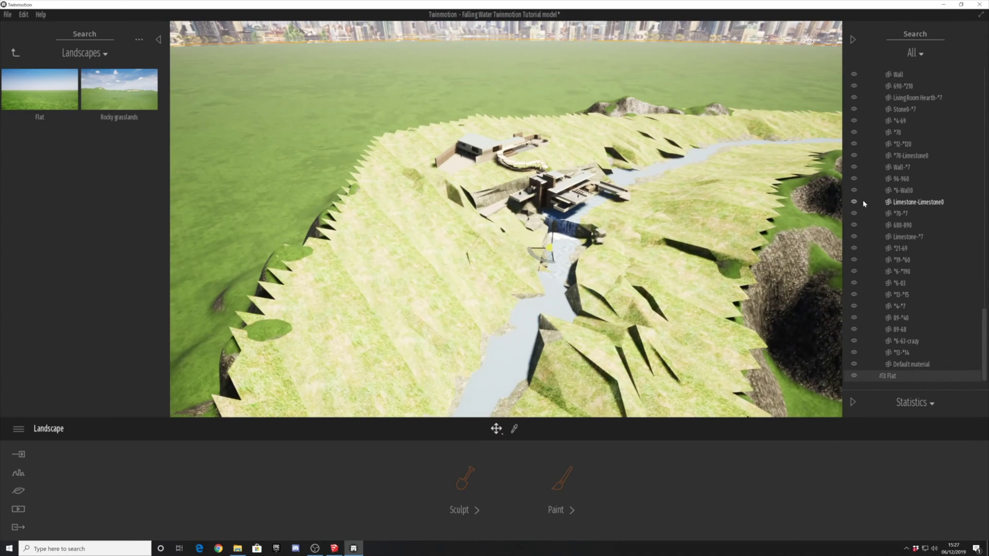
scroll(865, 202, up, 3)
scroll(913, 69, up, 2)
click(651, 201)
click(853, 208)
click(853, 207)
click(853, 206)
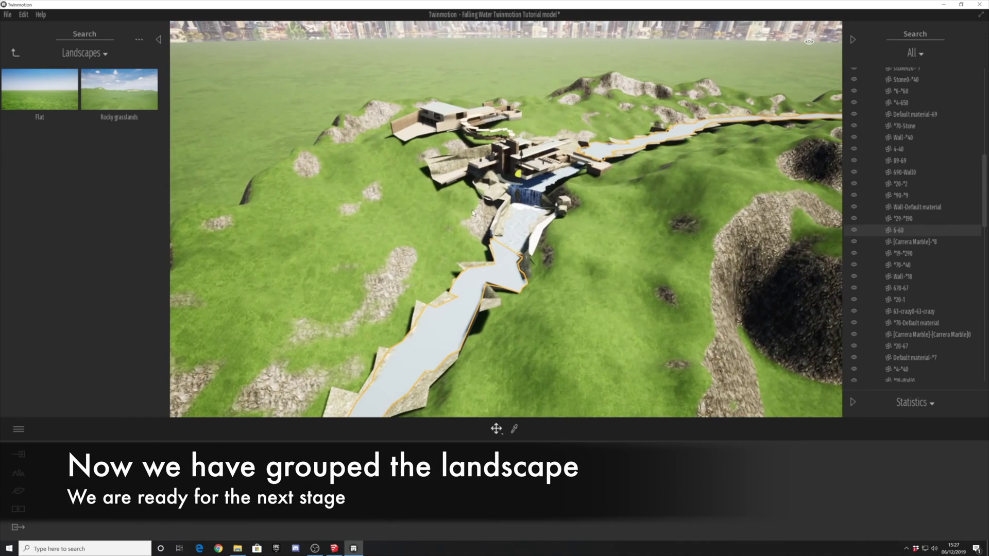
Browse the material library to the Water materials and apply Pool 01 to the river surface.
click(15, 53)
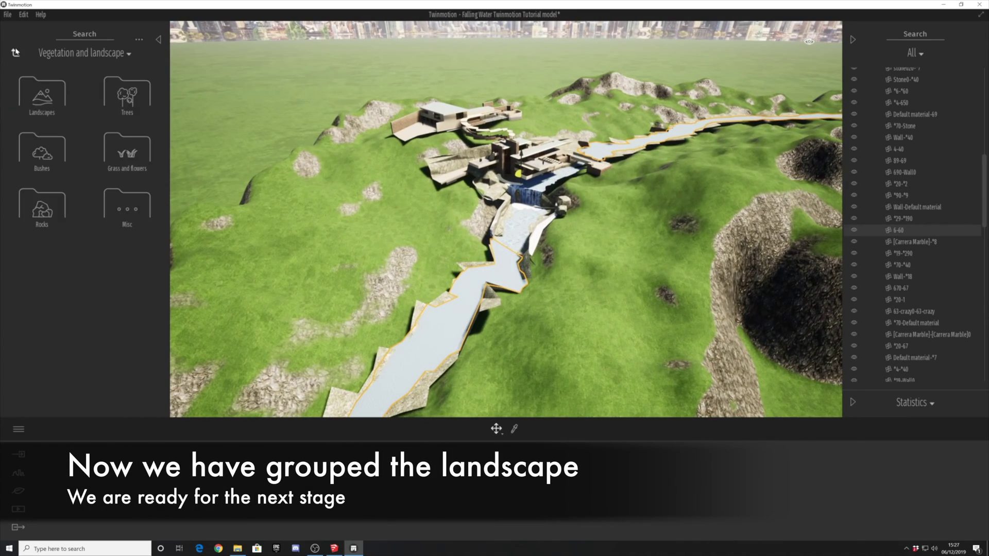
click(42, 95)
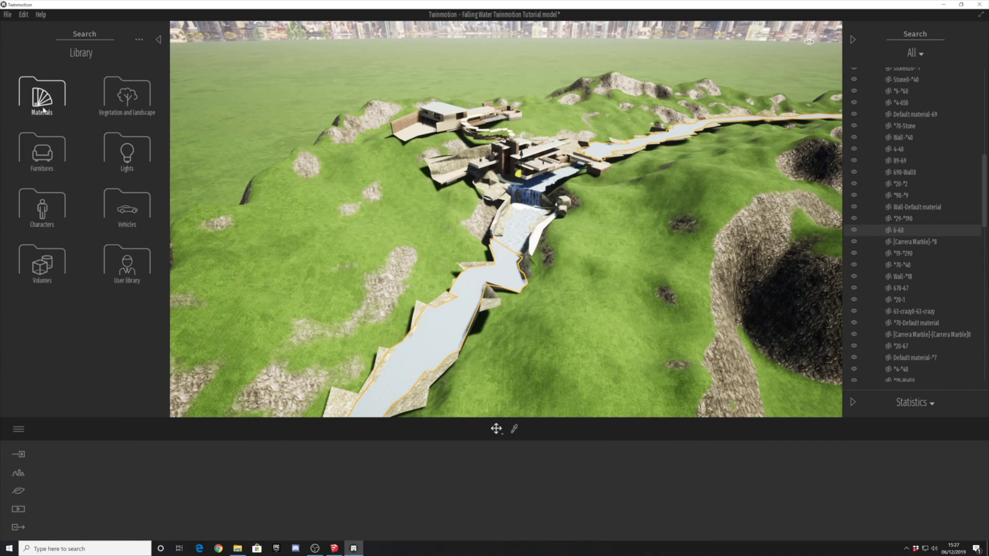
click(42, 98)
scroll(77, 284, down, 5)
scroll(71, 297, up, 1)
scroll(71, 305, down, 5)
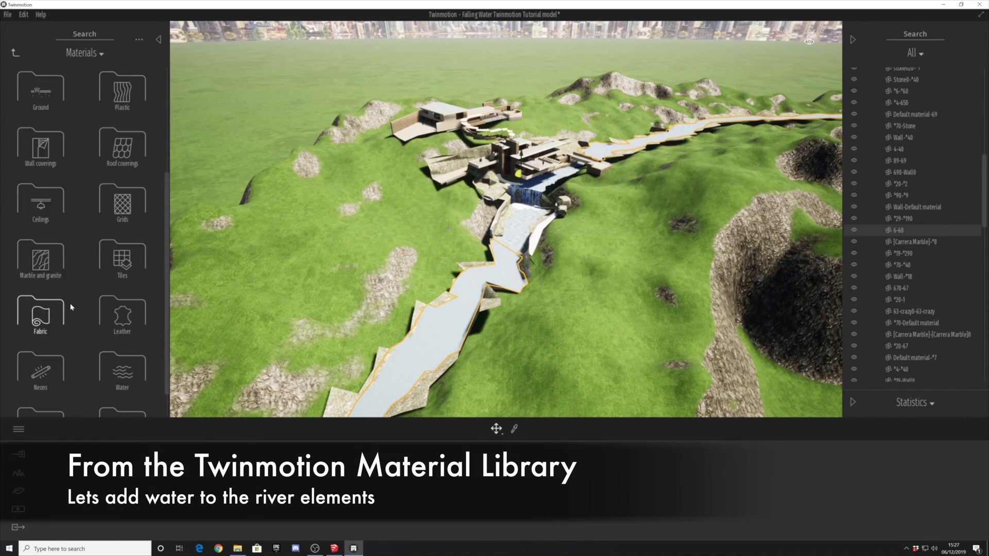
click(67, 309)
drag(42, 102, 452, 338)
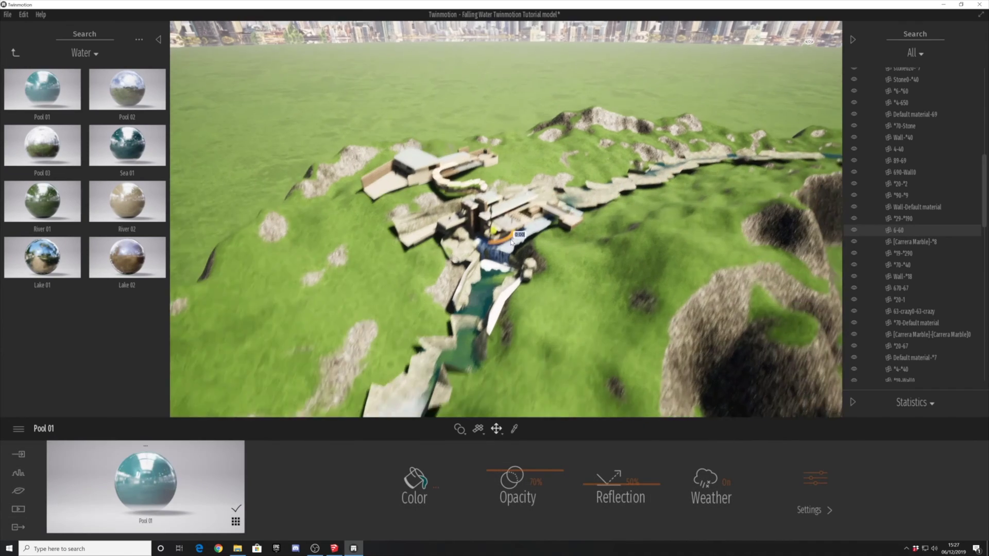
Apply the Pool 01 water material to the waterfall surfaces below the house.
right_drag(511, 240, 511, 195)
middle_drag(511, 240, 511, 168)
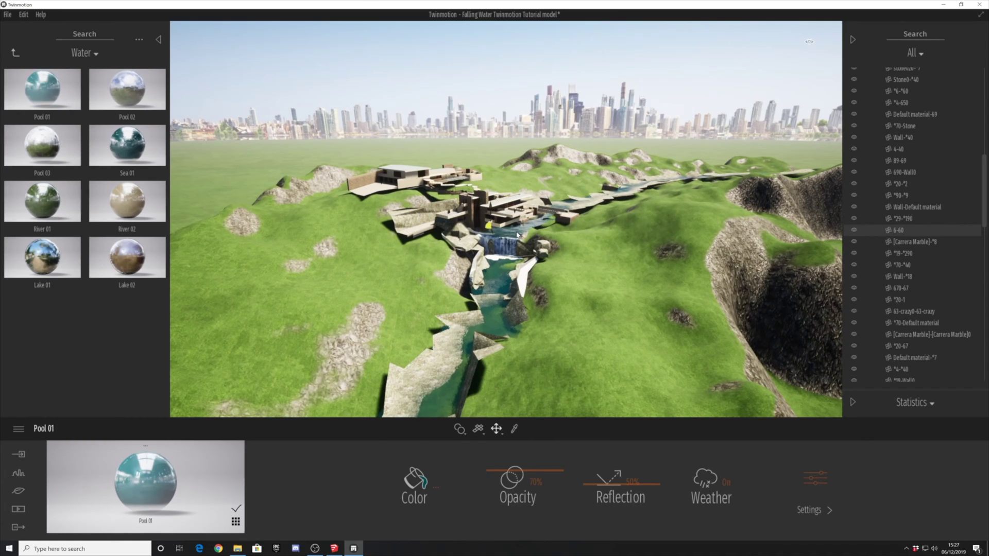
scroll(518, 235, up, 5)
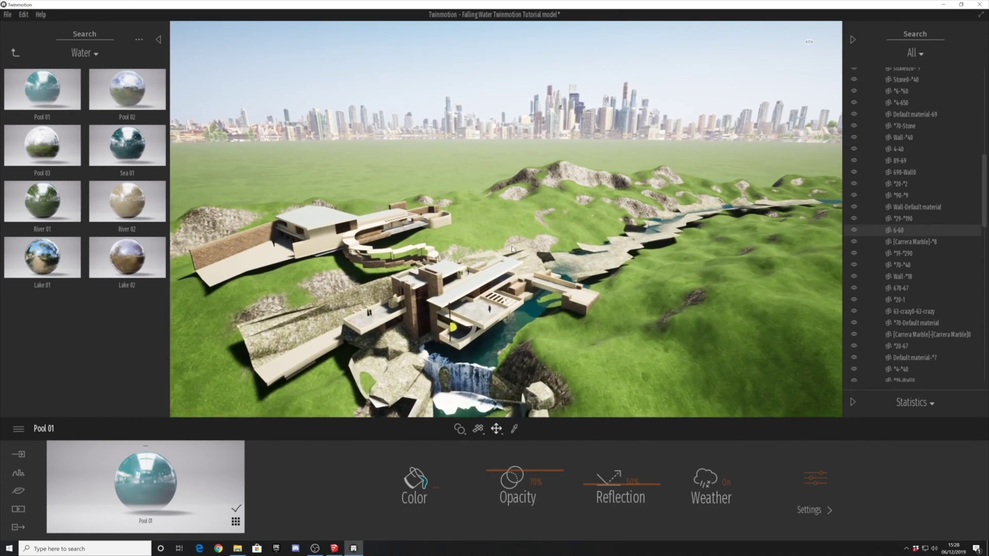
middle_drag(492, 364, 570, 335)
right_drag(570, 336, 525, 340)
middle_drag(526, 340, 525, 291)
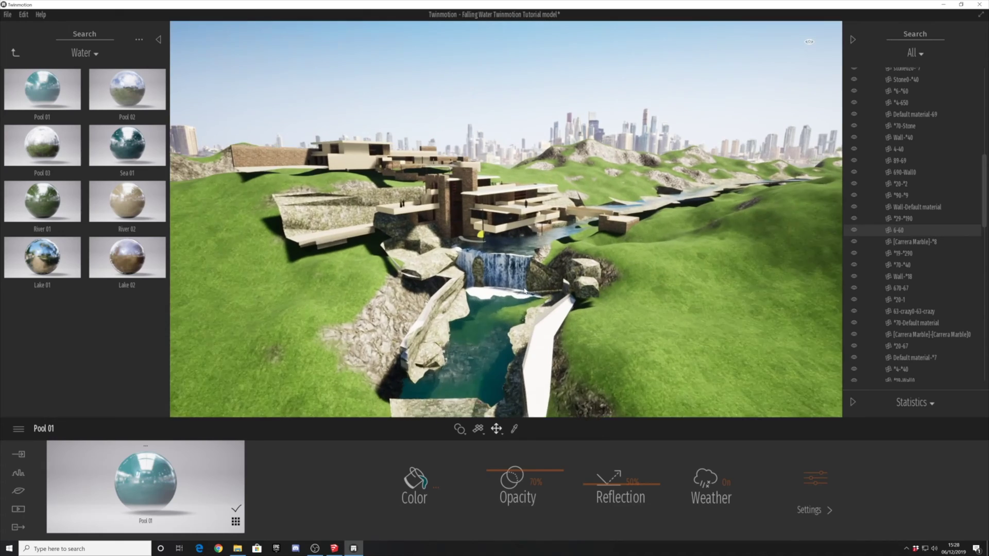
scroll(525, 291, up, 1)
drag(42, 89, 490, 289)
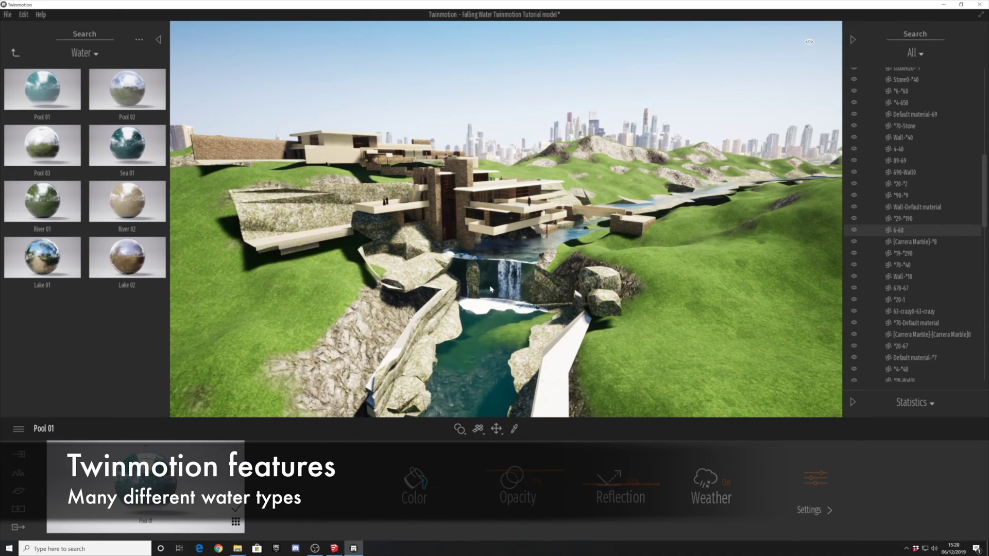
shift+middle_drag(514, 278, 463, 288)
drag(63, 99, 458, 283)
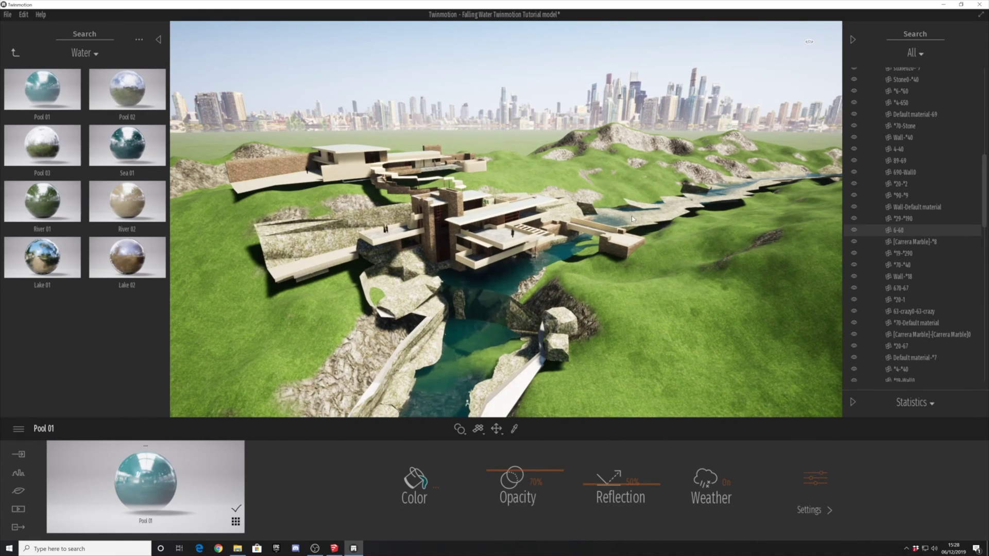
Select the 89-*40 mesh beside the lower river pool and toggle its visibility to check which part it is.
drag(630, 220, 652, 221)
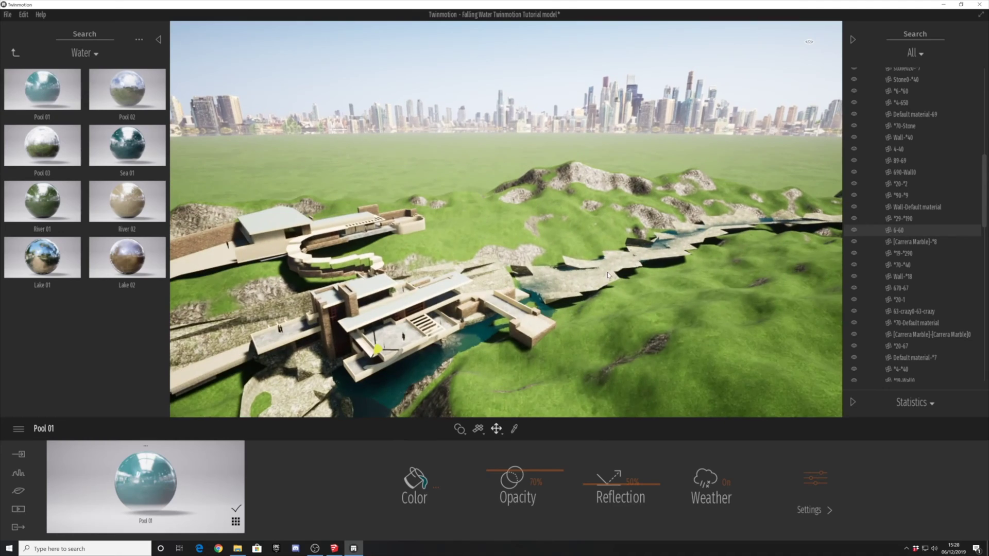
middle_drag(607, 276, 578, 285)
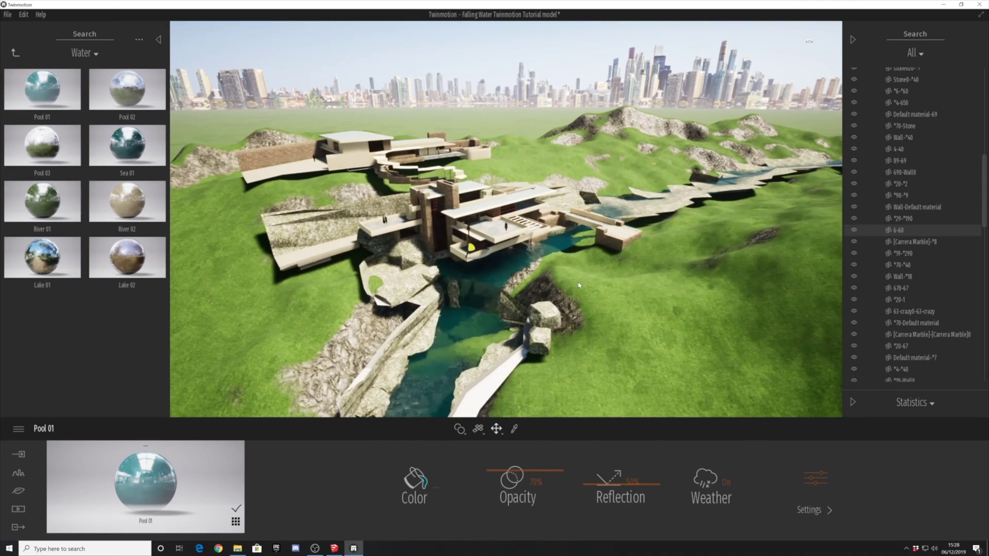
click(491, 369)
click(854, 320)
click(854, 320)
click(854, 319)
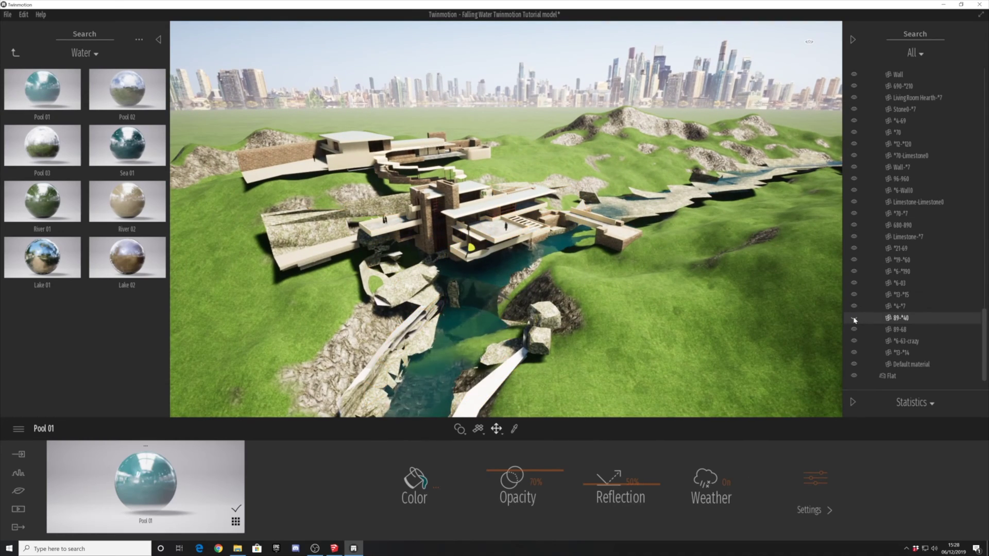
Select the 89-69 river bank mesh downstream of the house and toggle its visibility off and on.
double_click(892, 376)
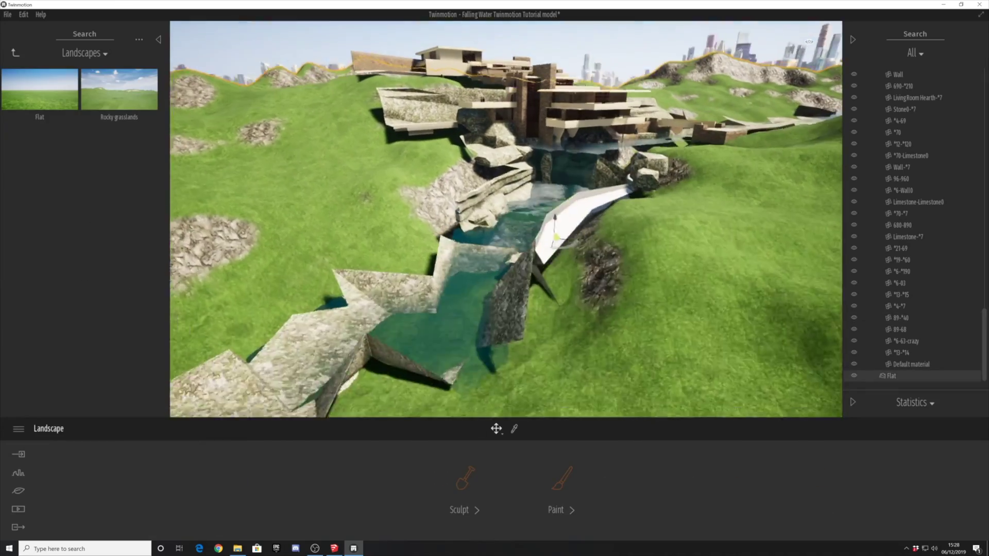
middle_drag(556, 237, 510, 223)
shift+middle_drag(686, 252, 453, 242)
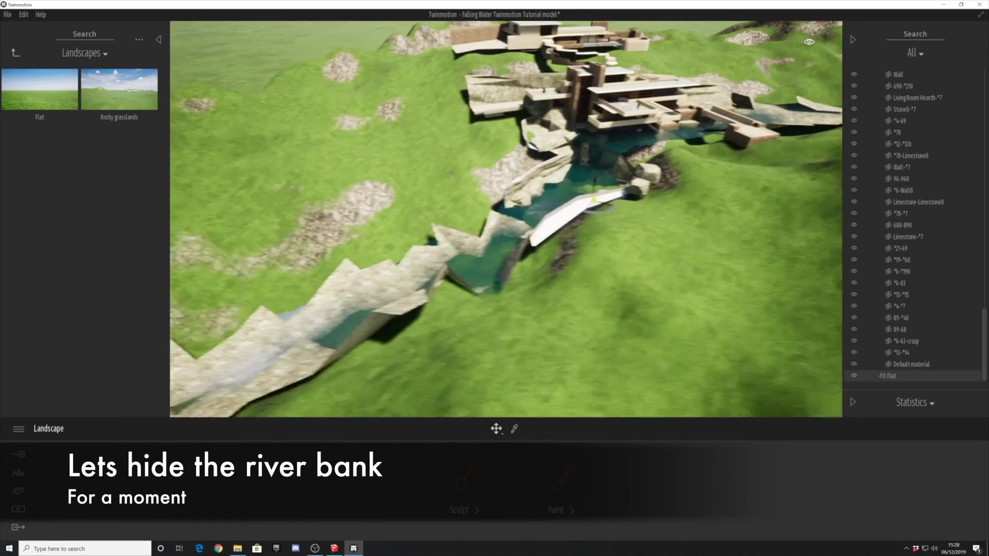
click(356, 290)
click(853, 230)
click(854, 230)
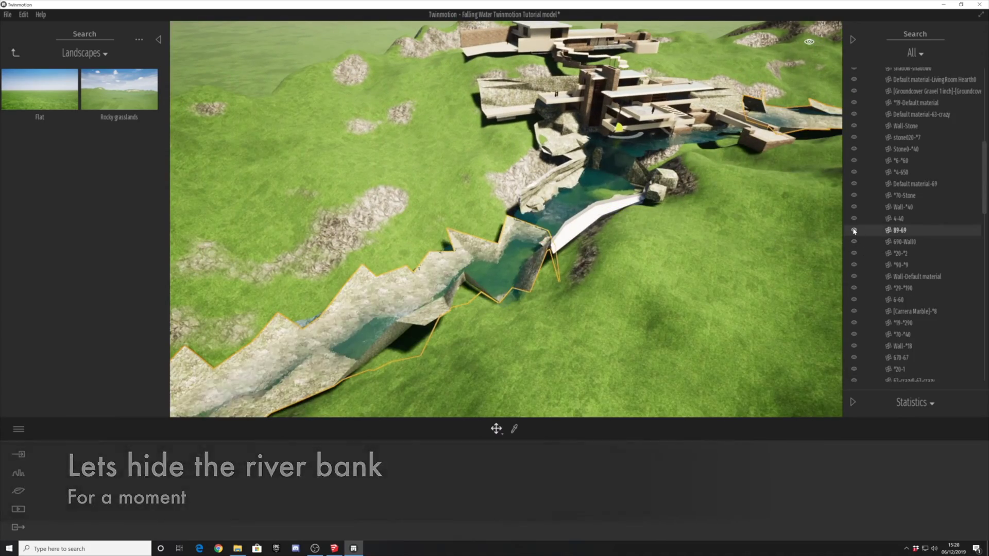
Sculpt the Flat landscape with an 11 m brush, raising the grassy bank along the downstream river, and save the project.
click(558, 260)
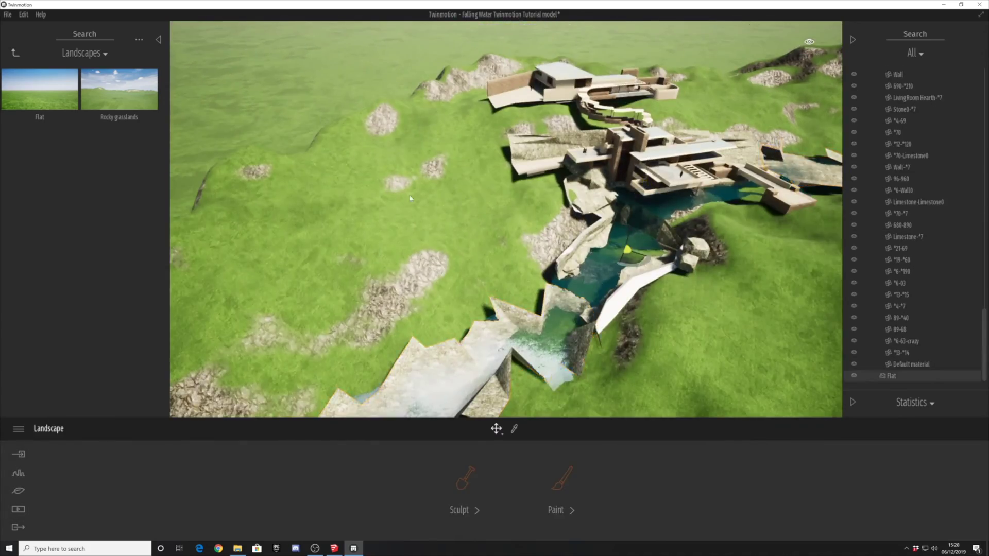
shift+middle_drag(558, 260, 608, 211)
click(468, 480)
click(402, 509)
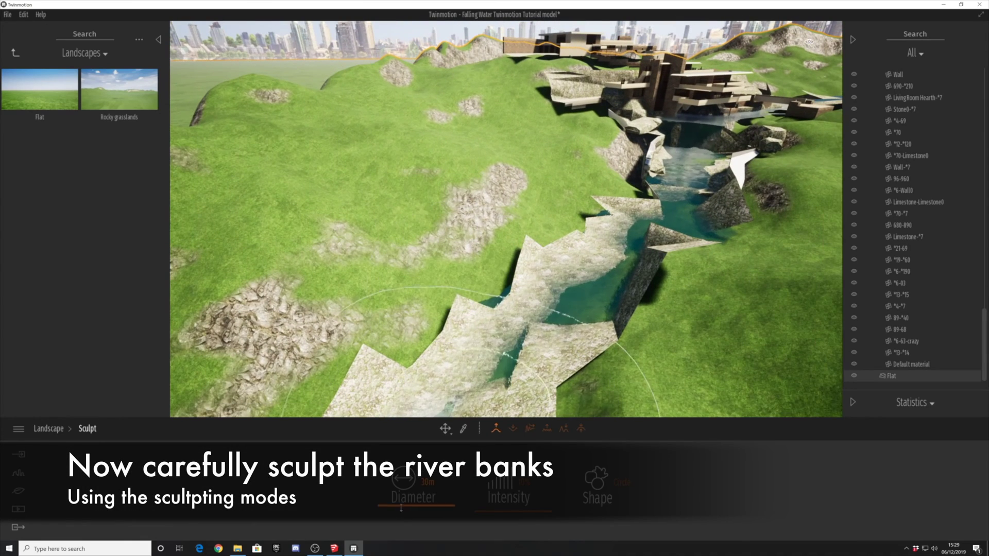
mouse_move(492, 287)
mouse_down()
mouse_move(368, 357)
mouse_move(519, 258)
mouse_up()
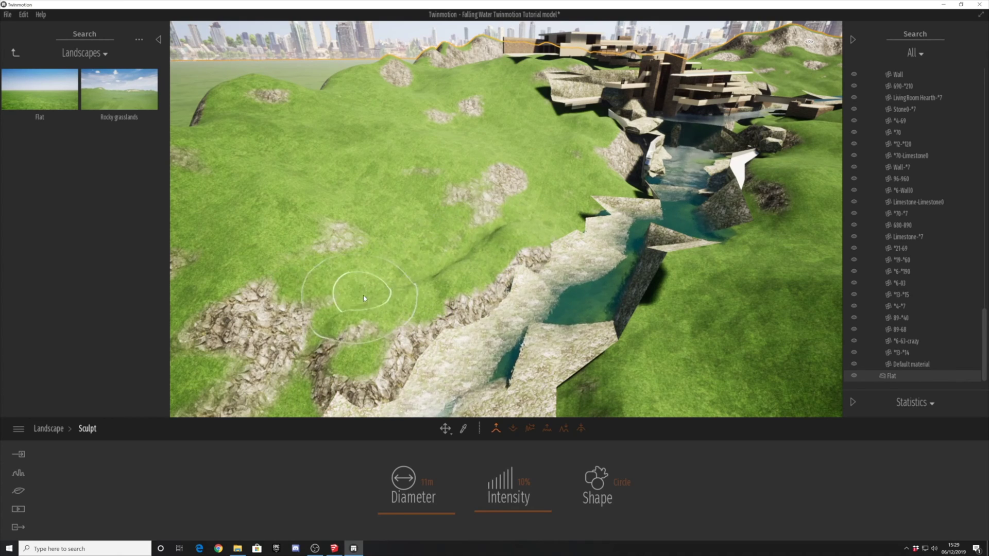
middle_drag(565, 209, 503, 265)
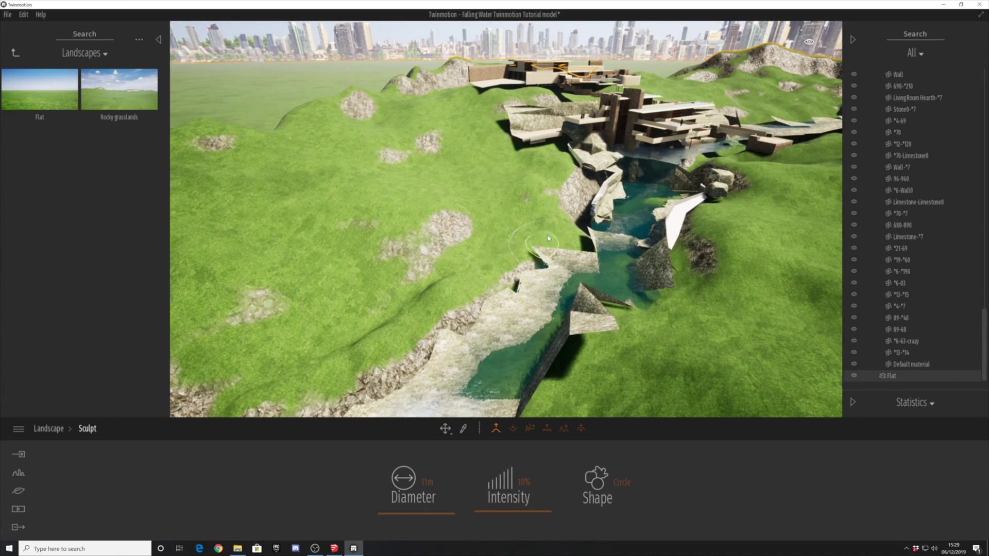
key(ctrl+s)
middle_drag(560, 194, 549, 215)
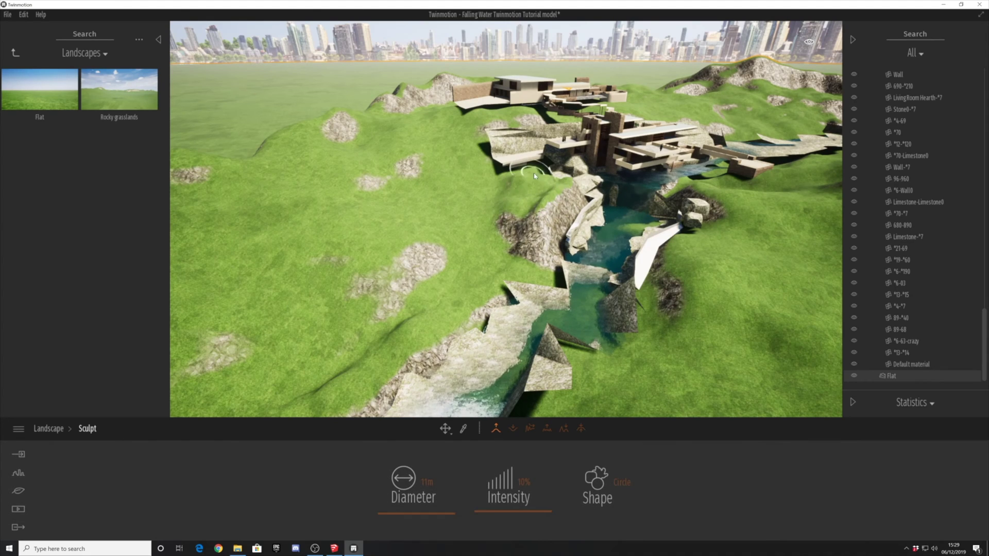
Show the Landscape (SU) container as a reference, raise the river bank to meet it, and toggle the container to compare.
scroll(908, 313, up, 6)
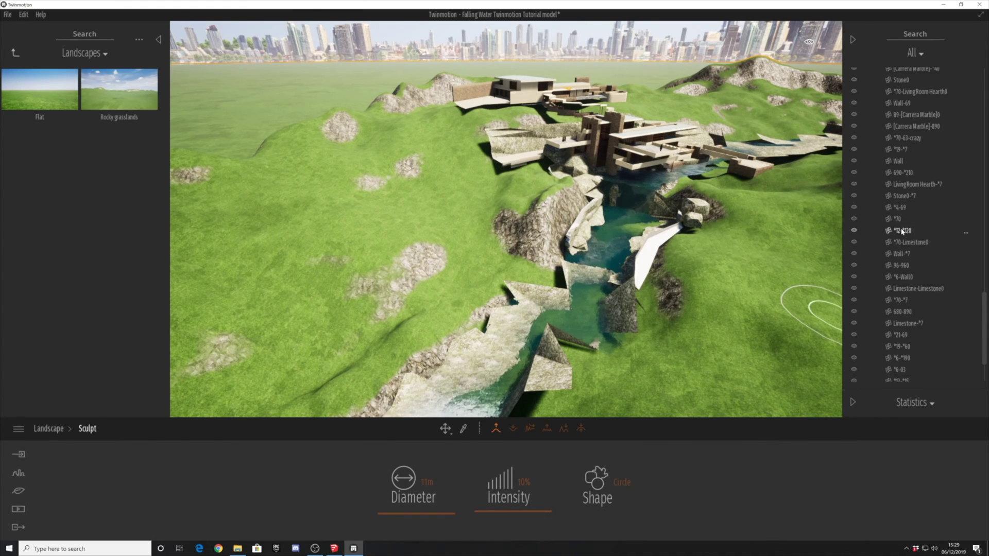
click(854, 148)
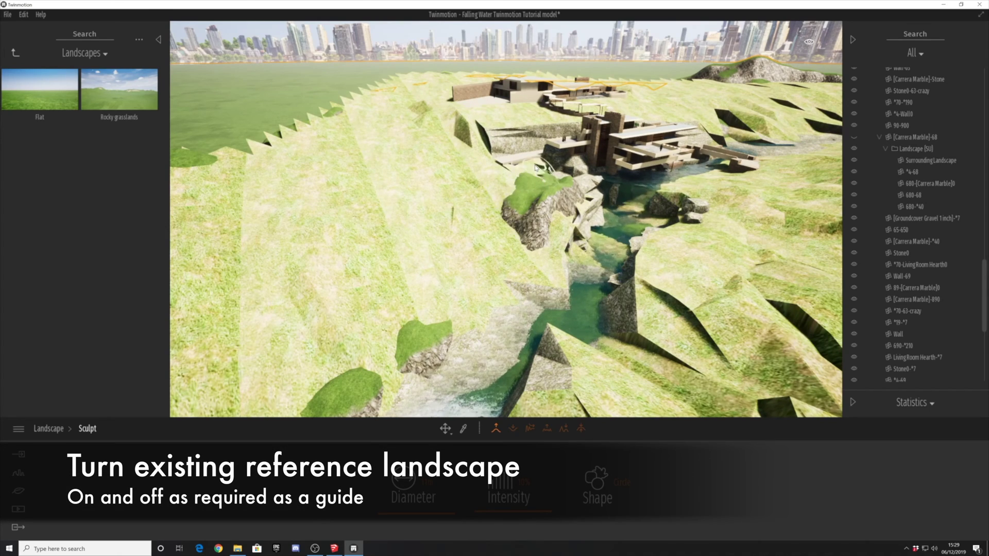
mouse_move(452, 271)
mouse_down()
mouse_move(480, 251)
mouse_move(469, 277)
mouse_up()
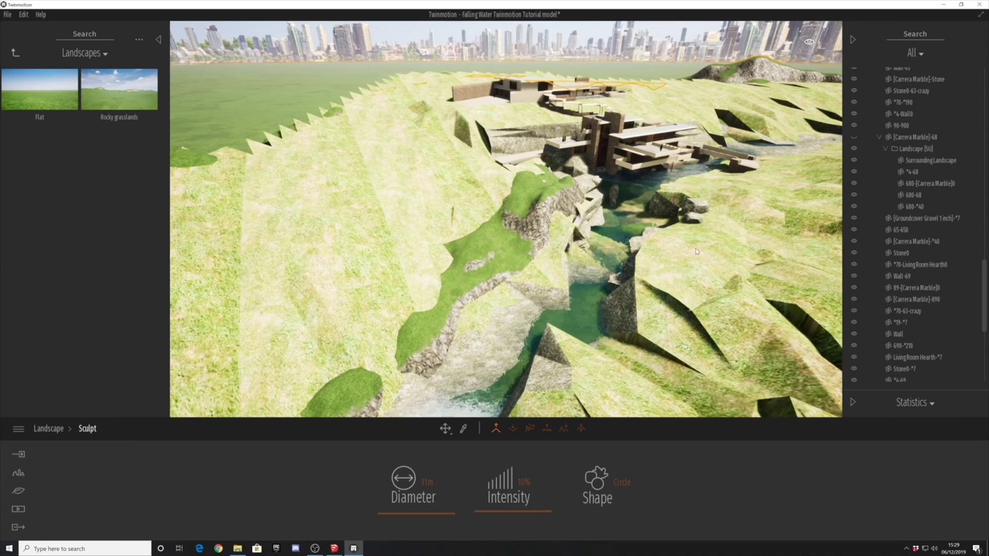
click(854, 148)
click(854, 148)
Raise the terrain along the rest of the downstream bank and below the house until it covers the reference terrain.
middle_drag(459, 304, 535, 200)
drag(426, 249, 390, 224)
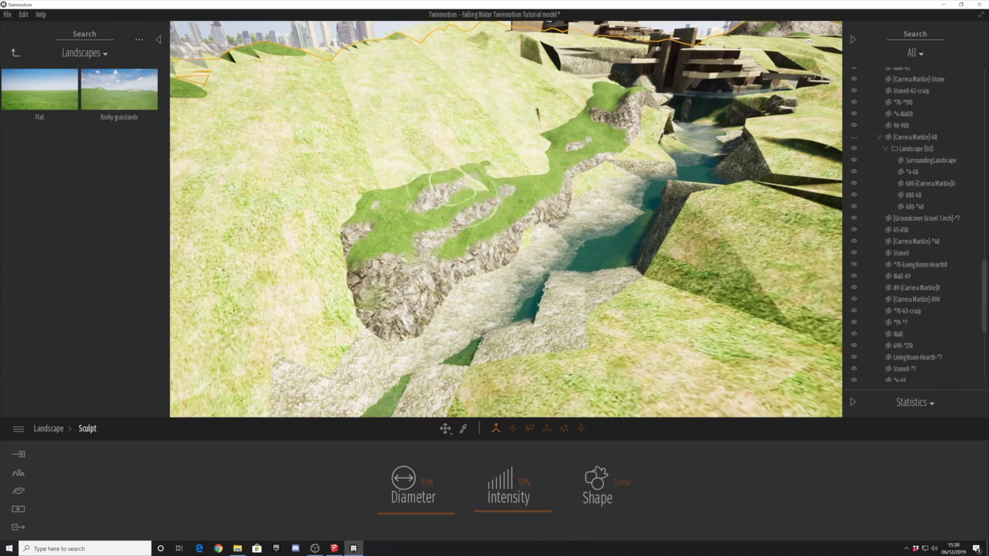
shift+middle_drag(510, 154, 572, 253)
mouse_move(597, 263)
mouse_down()
mouse_move(541, 265)
mouse_move(504, 281)
mouse_move(486, 340)
mouse_up()
shift+middle_drag(485, 340, 483, 280)
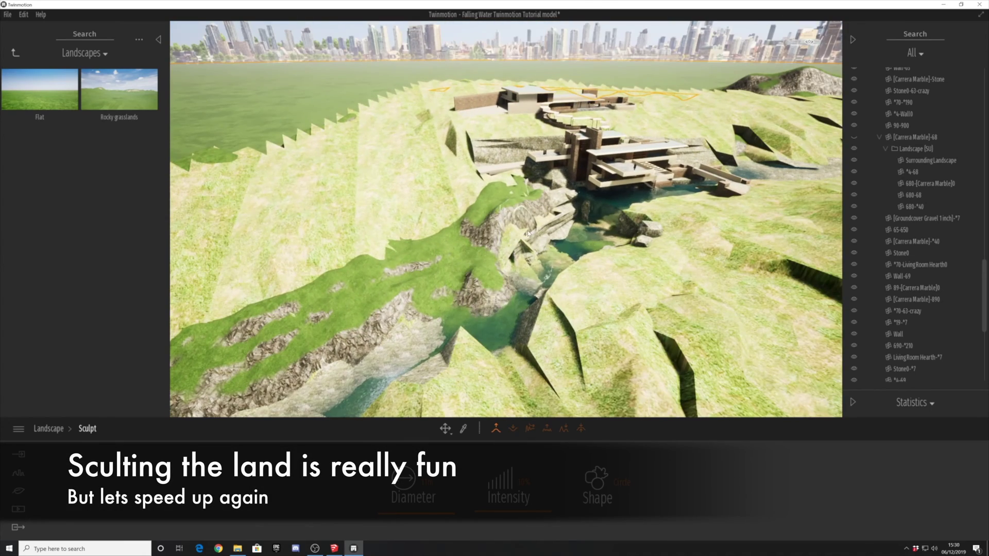
mouse_move(515, 219)
mouse_down()
mouse_move(503, 247)
mouse_move(502, 216)
mouse_up()
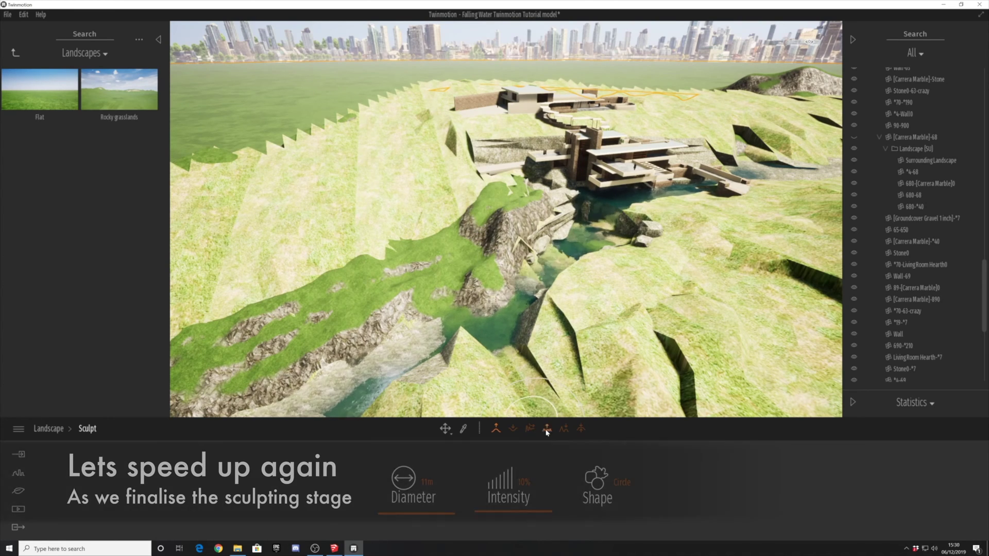
Widen the raised terrain from the river bank up the adjoining hillside, covering the pale reference mesh.
click(530, 428)
mouse_move(451, 334)
shift+middle_down()
mouse_move(457, 327)
mouse_move(454, 346)
shift+middle_up()
mouse_move(454, 365)
mouse_down()
mouse_move(445, 289)
mouse_move(464, 242)
mouse_move(453, 273)
mouse_up()
middle_drag(454, 273, 515, 149)
mouse_move(427, 325)
mouse_down()
mouse_move(458, 284)
mouse_move(448, 252)
mouse_move(404, 291)
mouse_up()
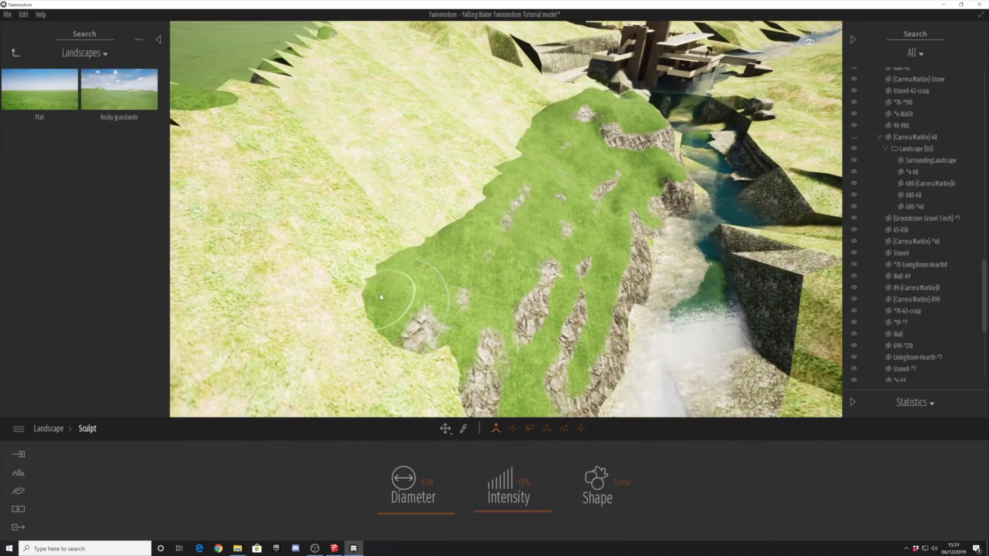
Extend the raised terrain across the hillside to the outer jagged edge of the reference landscape.
shift+middle_drag(404, 292, 363, 212)
mouse_move(453, 299)
mouse_down()
mouse_move(414, 254)
mouse_move(438, 209)
mouse_up()
mouse_move(438, 209)
shift+middle_down()
mouse_move(444, 170)
mouse_move(443, 180)
shift+middle_up()
mouse_move(422, 183)
mouse_down()
mouse_move(386, 180)
mouse_move(335, 201)
mouse_move(319, 237)
mouse_move(283, 271)
mouse_up()
middle_drag(284, 271, 391, 155)
mouse_move(407, 180)
mouse_down()
mouse_move(360, 200)
mouse_move(299, 267)
mouse_move(433, 314)
mouse_move(486, 359)
mouse_move(391, 314)
mouse_up()
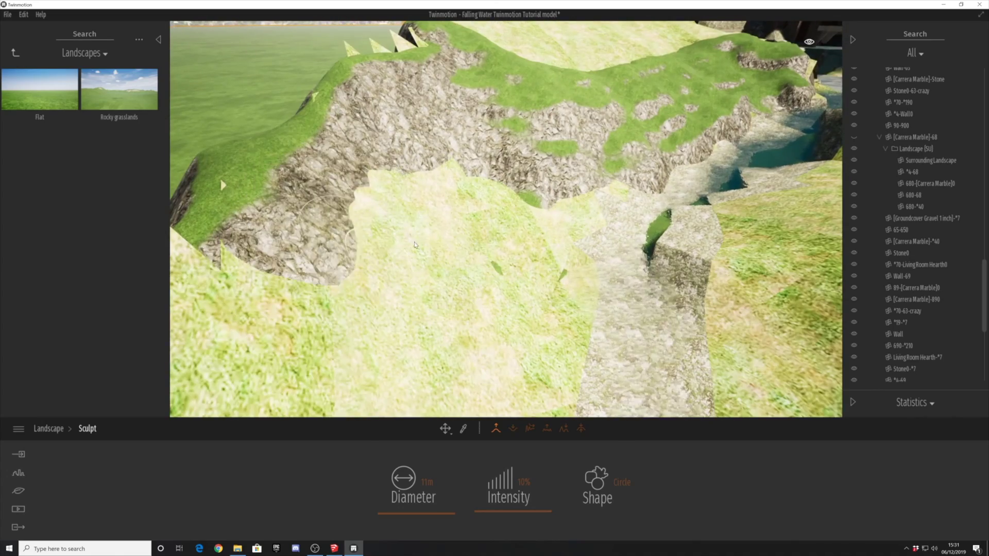
Finish raising the terrain at the downstream end of the river and show the [Carrera Marble]-68 group.
mouse_move(392, 314)
shift+middle_down()
mouse_move(422, 309)
mouse_move(361, 278)
shift+middle_up()
mouse_move(546, 289)
middle_down()
mouse_move(577, 314)
mouse_move(547, 302)
mouse_move(453, 369)
middle_up()
click(853, 137)
middle_drag(309, 310, 448, 198)
right_drag(354, 205, 440, 206)
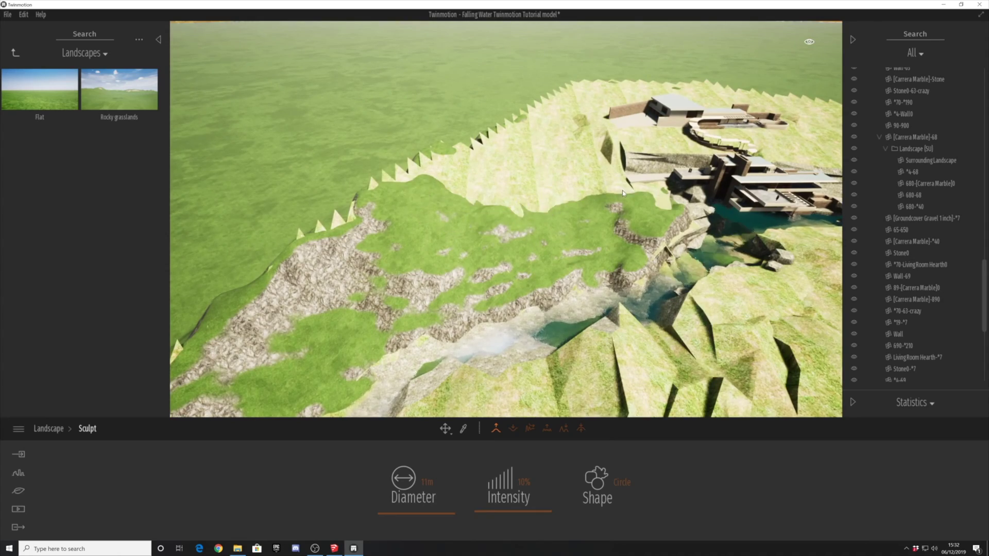
Raise the Flat terrain over the uncovered reference hillside beside the main house and its access drive.
middle_drag(622, 193, 543, 243)
scroll(543, 242, up, 3)
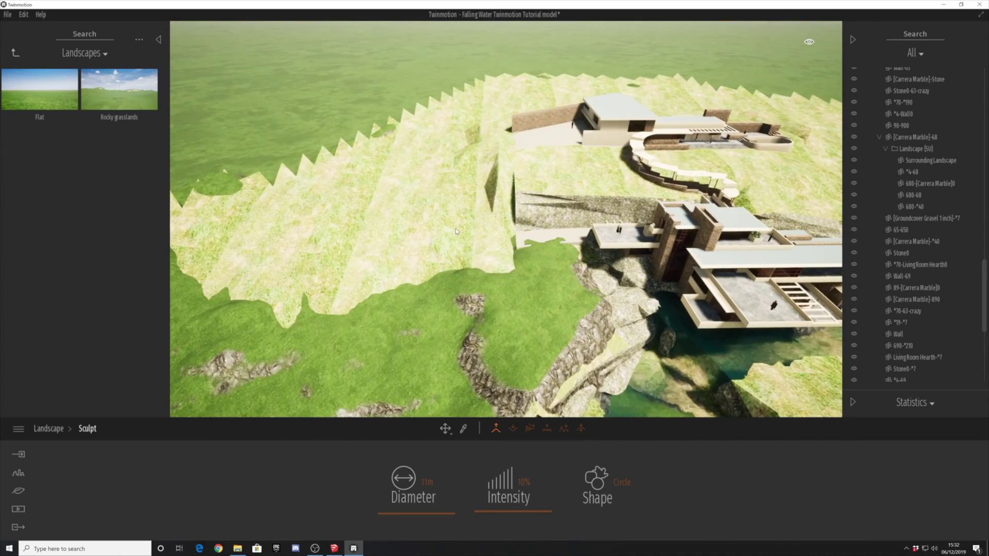
scroll(455, 231, up, 2)
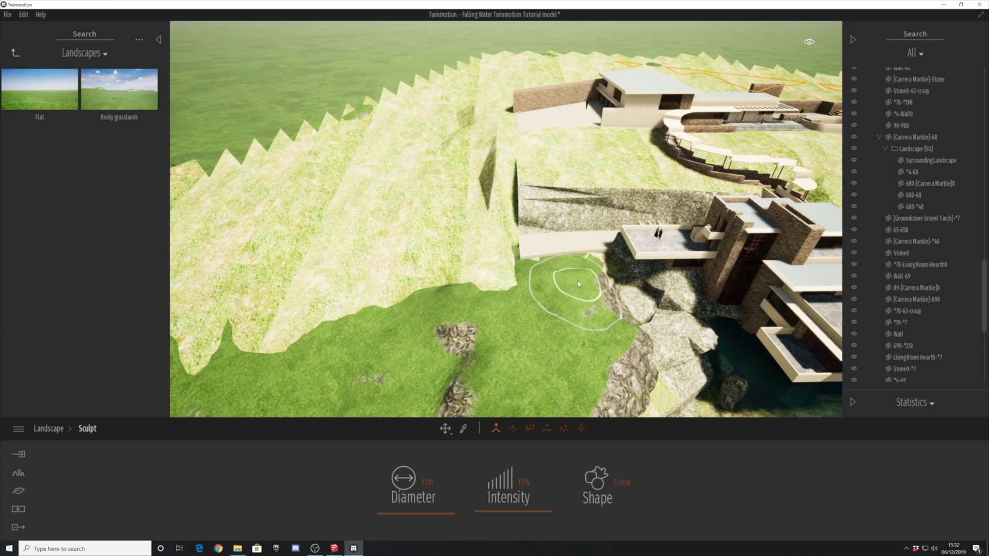
shift+middle_drag(485, 263, 644, 308)
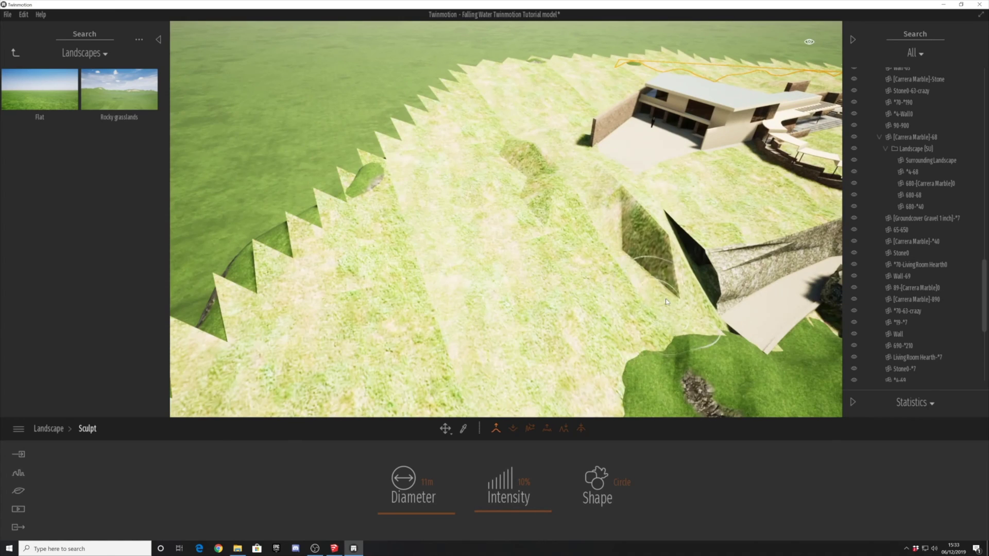
mouse_move(580, 335)
mouse_down()
mouse_move(582, 289)
mouse_move(618, 247)
mouse_move(546, 227)
mouse_move(514, 387)
mouse_move(477, 199)
mouse_up()
key(s)
mouse_move(607, 341)
mouse_down()
mouse_move(217, 232)
mouse_move(384, 172)
mouse_move(580, 202)
mouse_move(504, 141)
mouse_move(406, 171)
mouse_up()
Extend the raised terrain up the slope towards the upper building and the jagged outer edge.
key(e)
mouse_move(392, 340)
mouse_down()
mouse_move(263, 354)
mouse_move(410, 257)
mouse_move(593, 224)
mouse_up()
middle_drag(593, 224, 536, 288)
drag(391, 287, 406, 285)
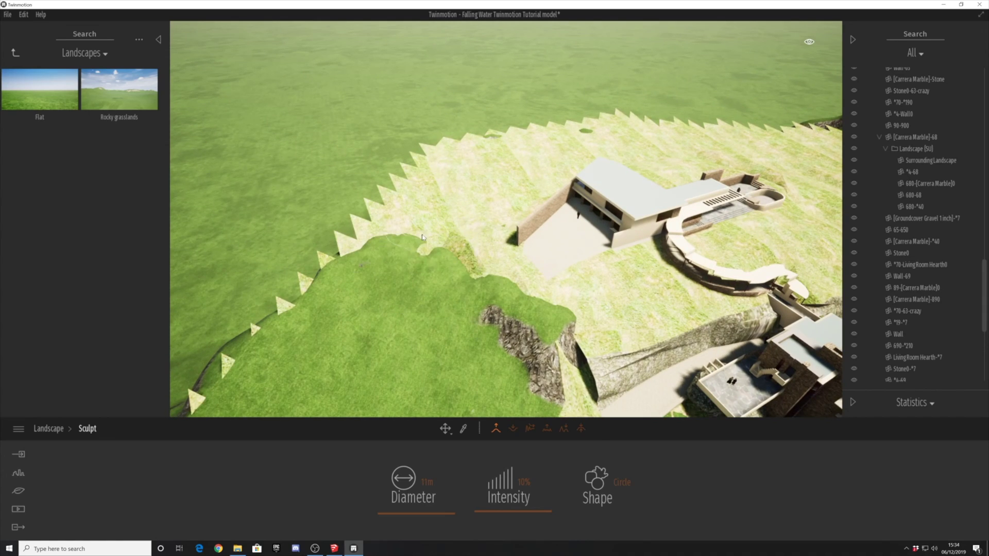
shift+middle_drag(362, 244, 497, 265)
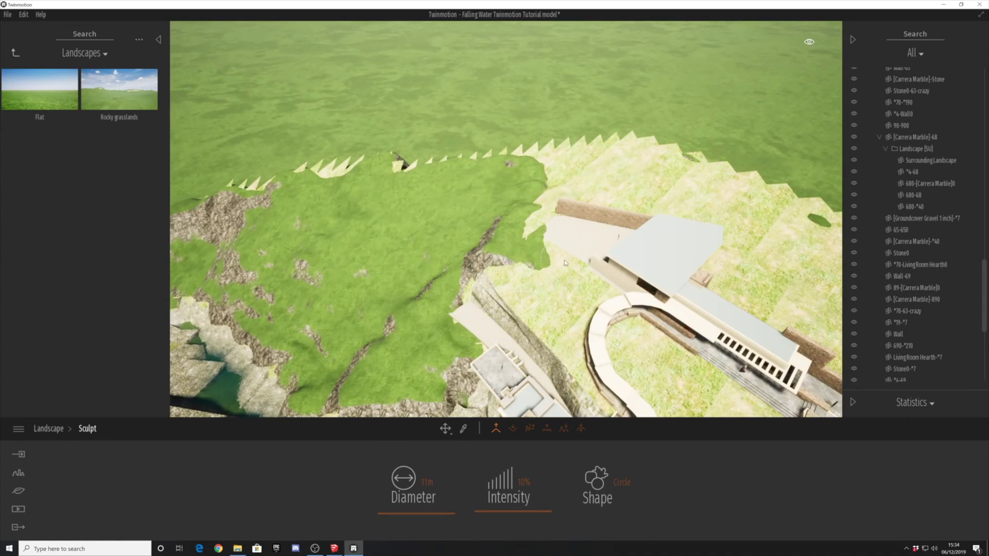
Raise the terrain between the access drive, the curved covered walkway and the upper building's forecourt.
key(q)
mouse_move(584, 361)
mouse_down()
mouse_move(518, 247)
mouse_move(537, 259)
mouse_up()
key(q)
Reduce the sculpt brush diameter and dig away the terrain covering the access drive behind the main house.
drag(432, 513, 433, 515)
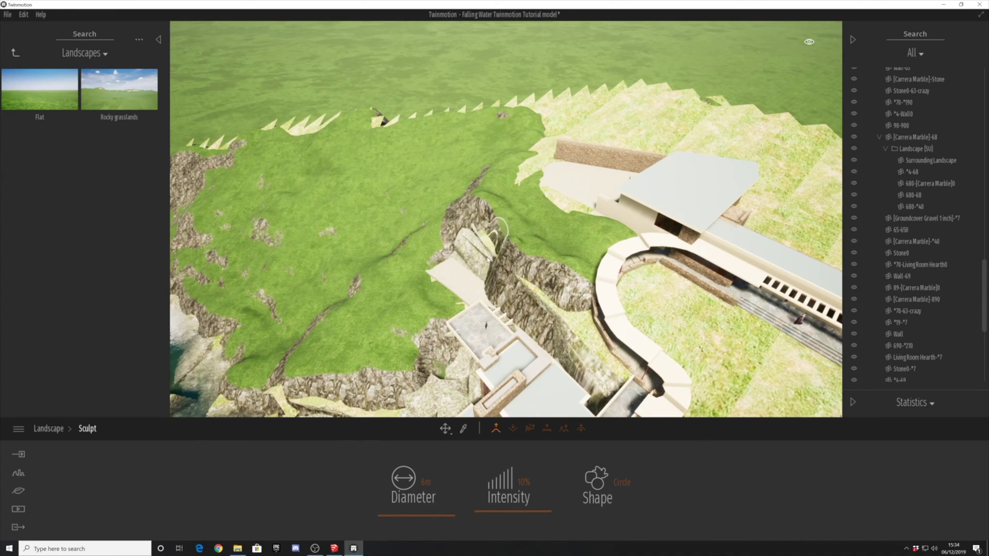
key(w)
key(shift)
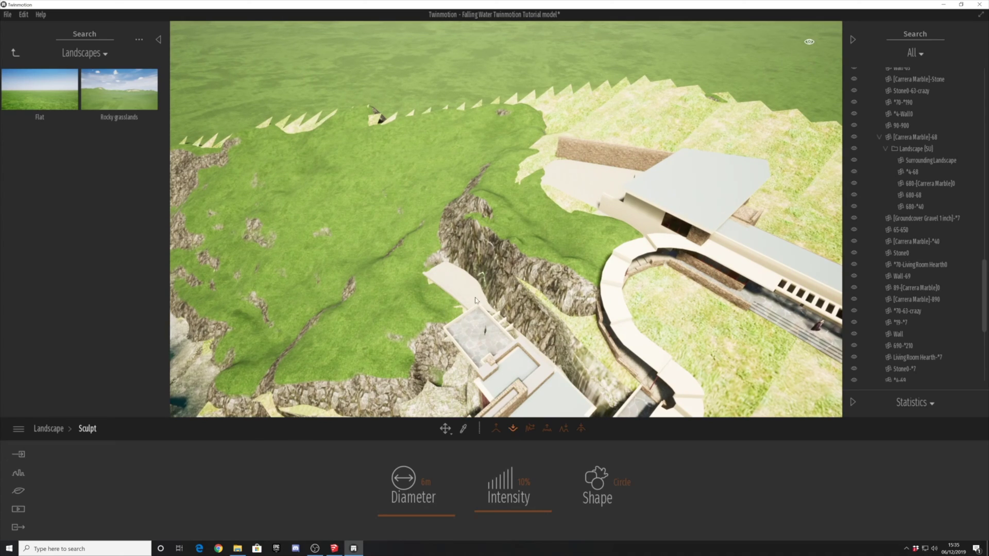
drag(536, 301, 576, 345)
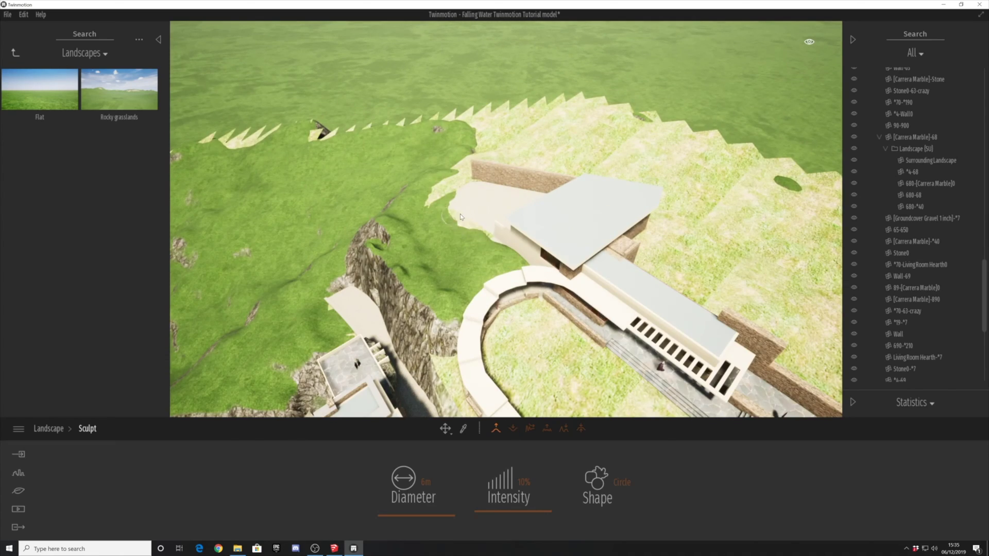
Level the raised terrain along the open edge of the upper building's forecourt with the flattening sculpt mode.
shift+middle_drag(488, 238, 686, 263)
click(547, 428)
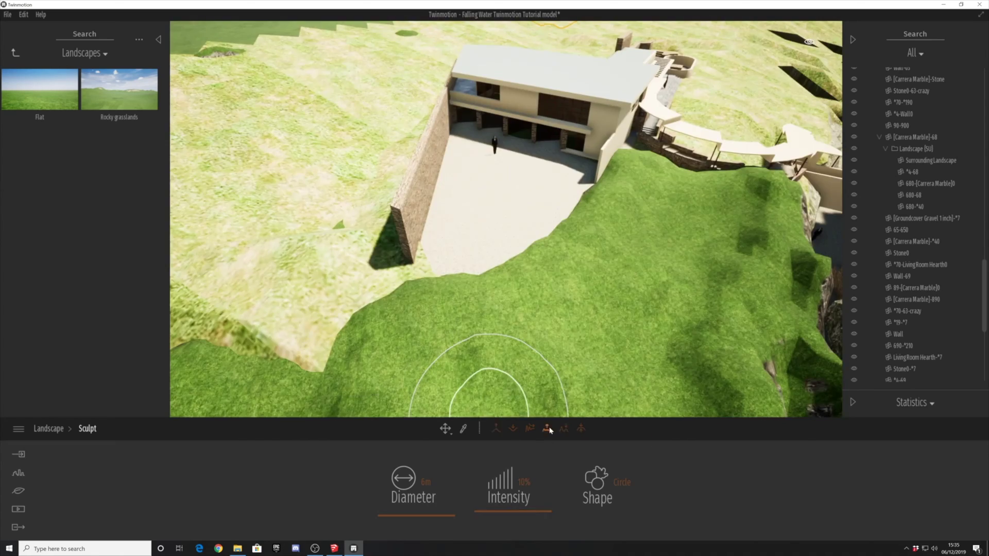
mouse_move(536, 259)
mouse_down()
mouse_move(622, 215)
mouse_move(536, 236)
mouse_move(456, 347)
mouse_move(438, 314)
mouse_up()
middle_drag(503, 359, 472, 301)
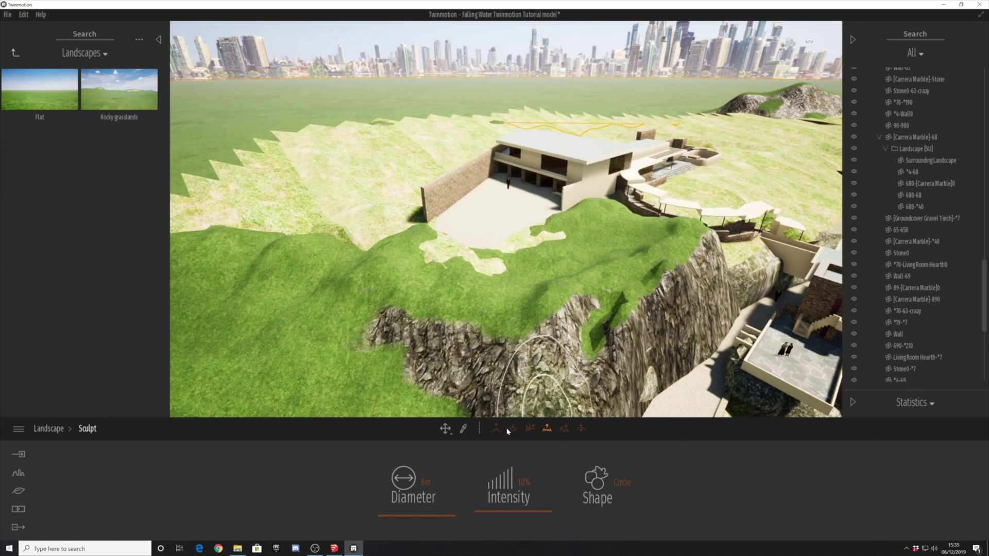
Hide the SketchUp landscape group and touch up the sculpted ground around the upper building's forecourt with the raise and smooth modes.
click(854, 137)
scroll(503, 286, up, 3)
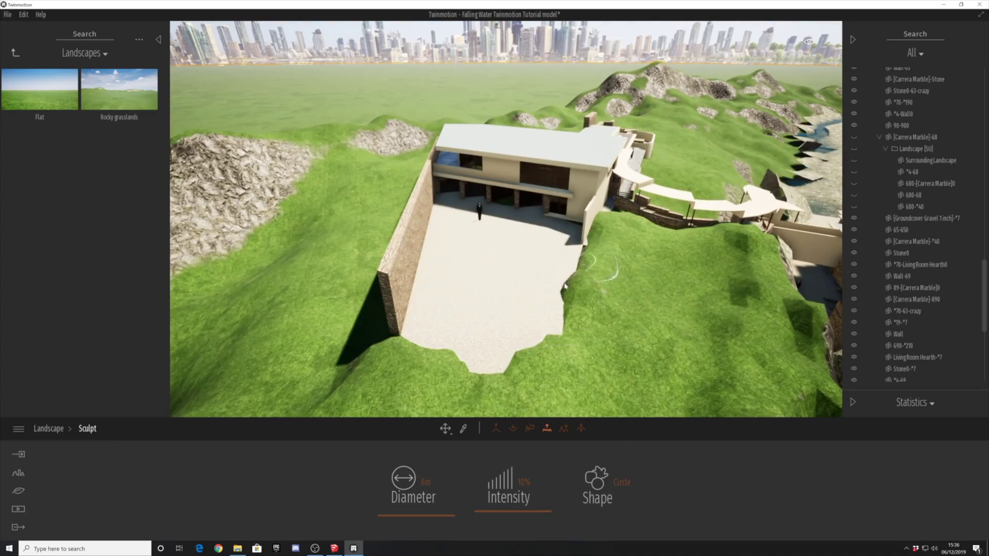
click(496, 429)
shift+middle_drag(596, 252, 731, 319)
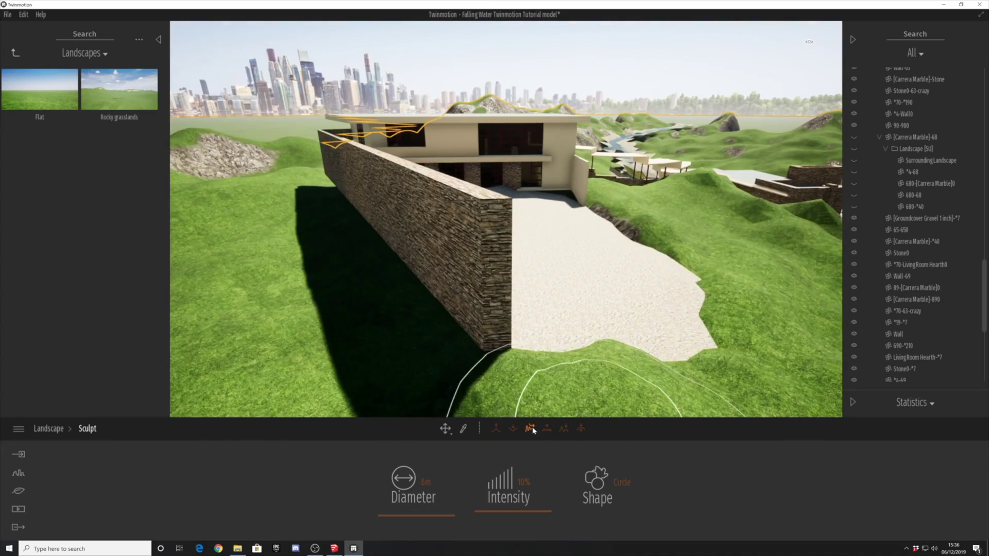
click(530, 429)
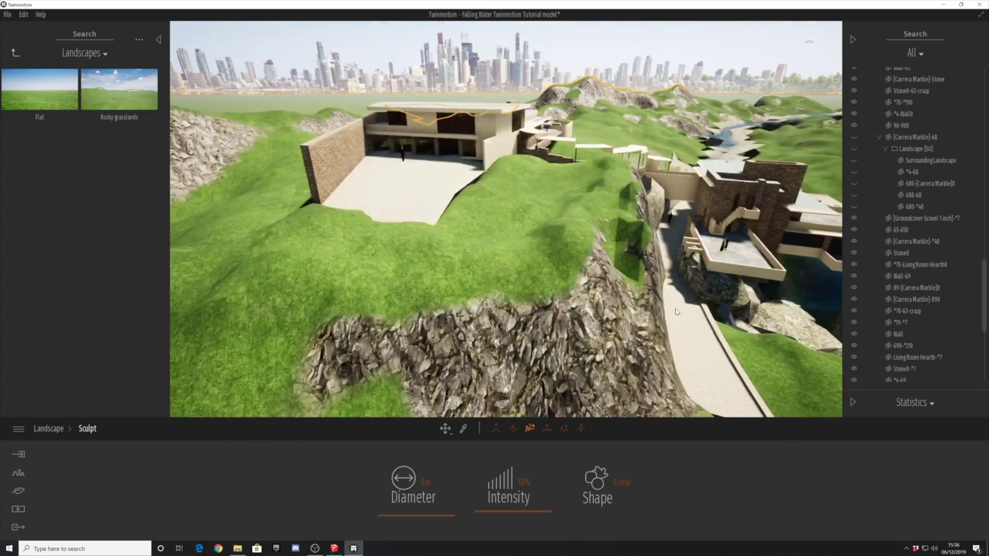
scroll(463, 309, down, 3)
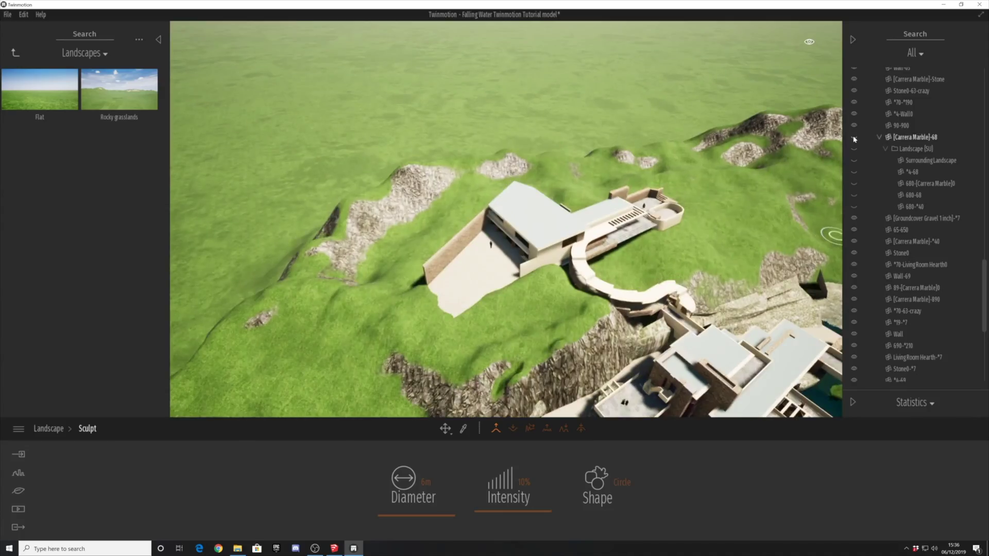
Show the SketchUp landscape group again and raise the terrain beside the forecourt wall out to the jagged edge with a 15 m brush.
click(853, 137)
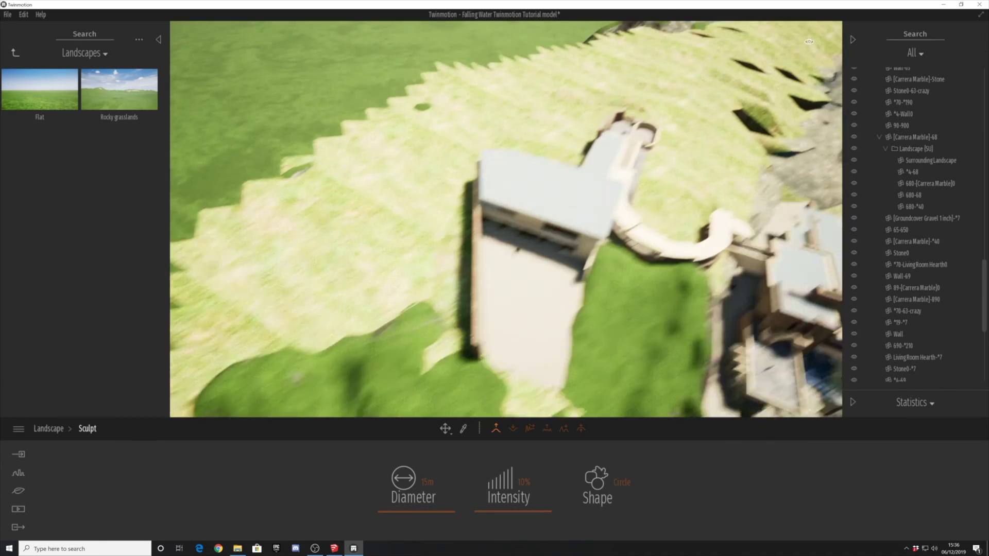
drag(496, 270, 496, 243)
mouse_move(273, 353)
mouse_down()
mouse_move(320, 274)
mouse_move(280, 236)
mouse_up()
mouse_move(355, 245)
mouse_down()
mouse_move(326, 298)
mouse_move(330, 232)
mouse_up()
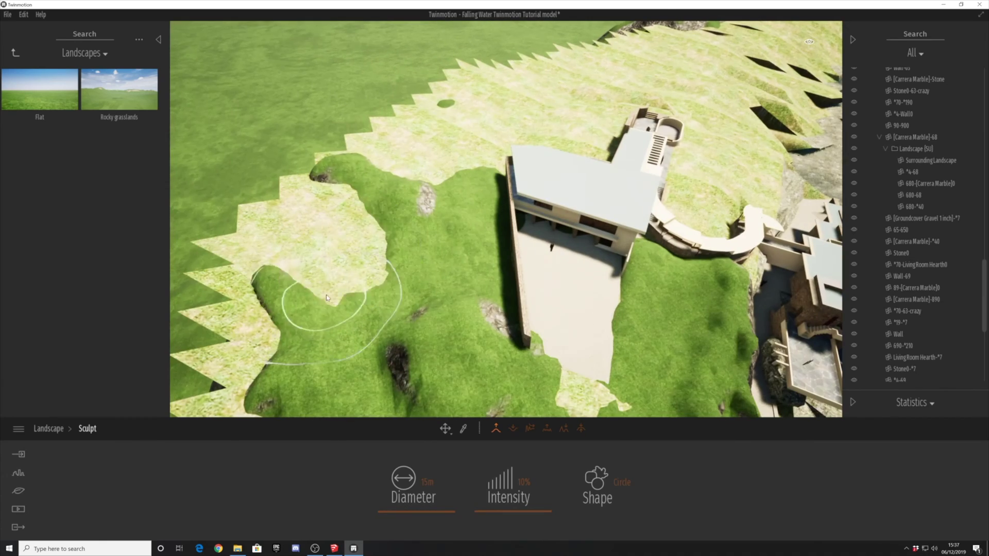
middle_drag(519, 400, 515, 257)
drag(515, 257, 514, 272)
middle_drag(514, 271, 448, 319)
middle_drag(588, 309, 444, 278)
Raise the terrain around the upper building's long wing and pool terrace, from the curved covered walkway out towards the jagged edge.
click(513, 429)
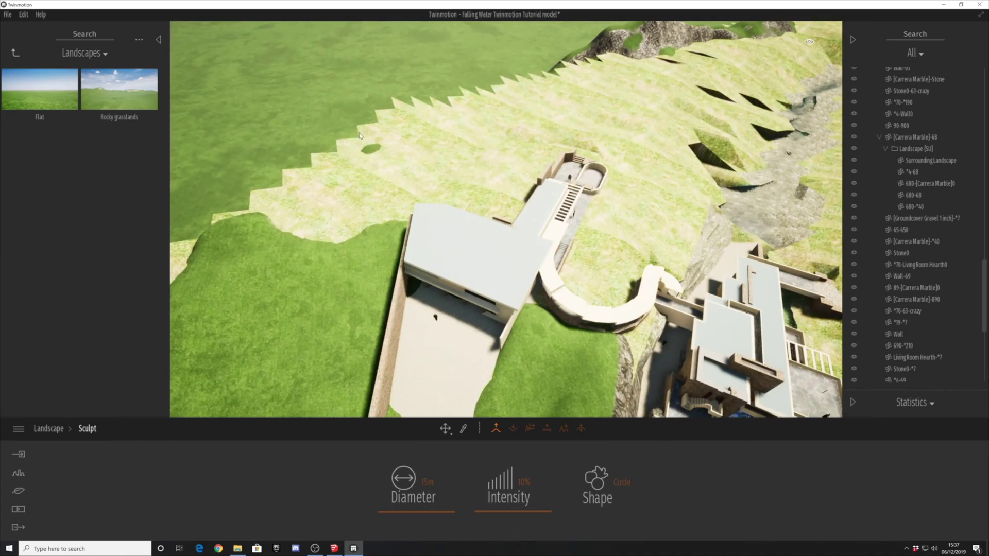
right_drag(388, 226, 531, 294)
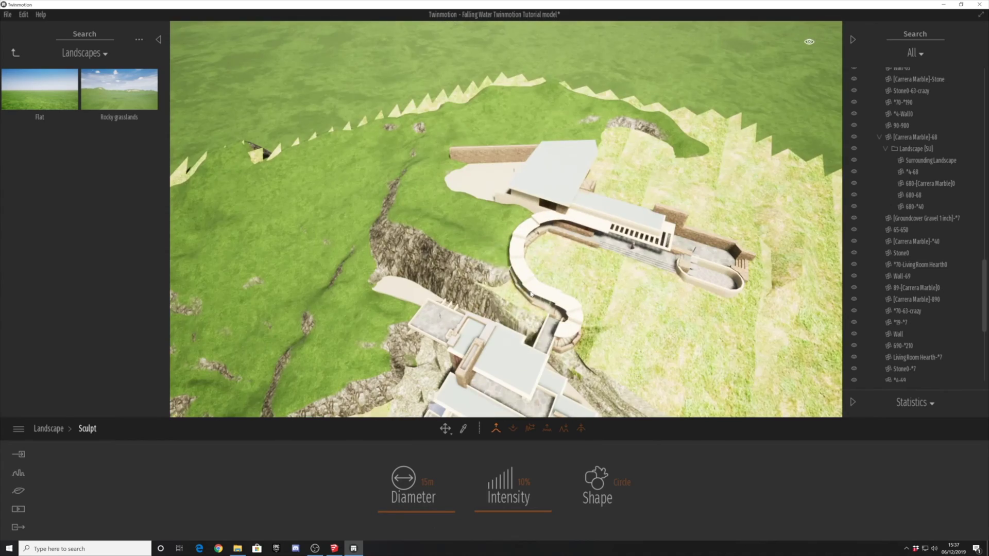
mouse_move(540, 321)
mouse_down()
mouse_move(561, 260)
mouse_move(614, 316)
mouse_up()
right_drag(613, 317, 586, 236)
drag(503, 118, 453, 147)
mouse_move(453, 146)
right_down()
mouse_move(413, 170)
mouse_move(445, 211)
right_up()
mouse_move(446, 211)
mouse_down()
mouse_move(448, 273)
mouse_move(494, 280)
mouse_move(522, 304)
mouse_move(464, 291)
mouse_up()
right_drag(464, 291, 423, 237)
drag(422, 237, 382, 186)
mouse_move(381, 186)
right_down()
mouse_move(460, 277)
mouse_move(489, 149)
right_up()
mouse_move(490, 150)
mouse_down()
mouse_move(520, 181)
mouse_move(613, 193)
mouse_move(587, 237)
mouse_up()
right_drag(587, 237, 598, 288)
mouse_move(597, 289)
mouse_down()
mouse_move(597, 299)
mouse_move(606, 240)
mouse_up()
mouse_move(605, 239)
right_down()
mouse_move(492, 309)
mouse_move(437, 191)
right_up()
middle_drag(437, 191, 513, 250)
Reduce the brush diameter to 5 m and clean up the terrain beside the pool terrace with the dig and raise modes.
drag(431, 515, 396, 515)
click(512, 428)
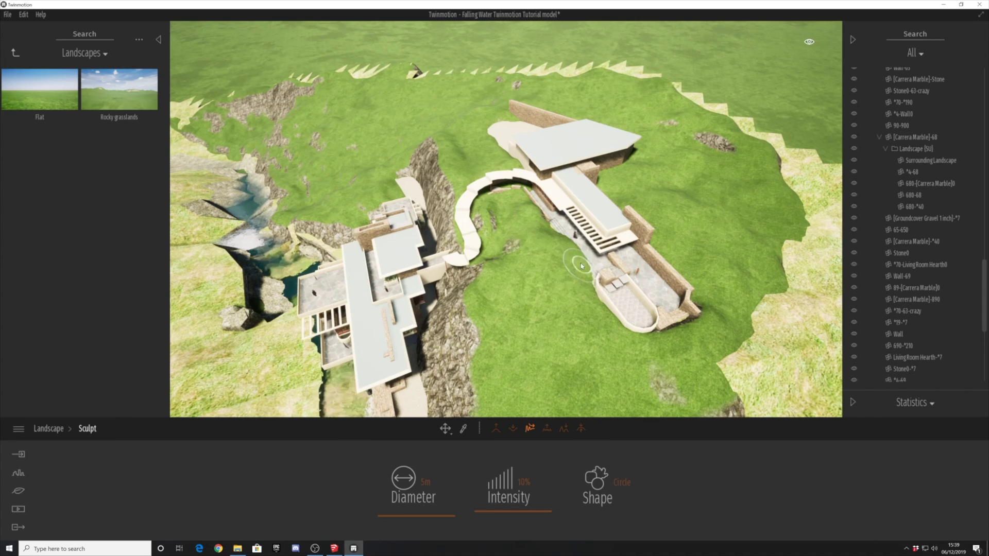
right_drag(509, 267, 557, 377)
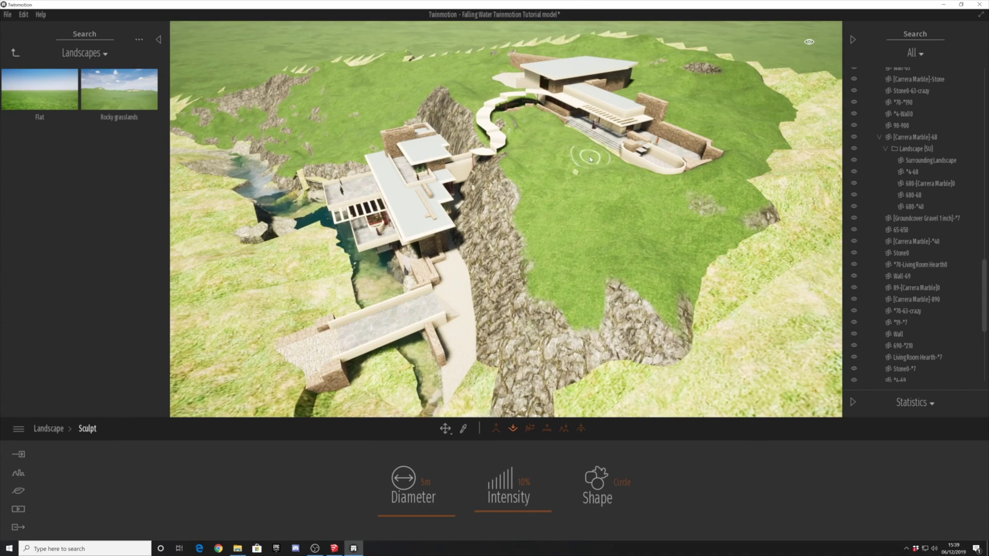
click(495, 429)
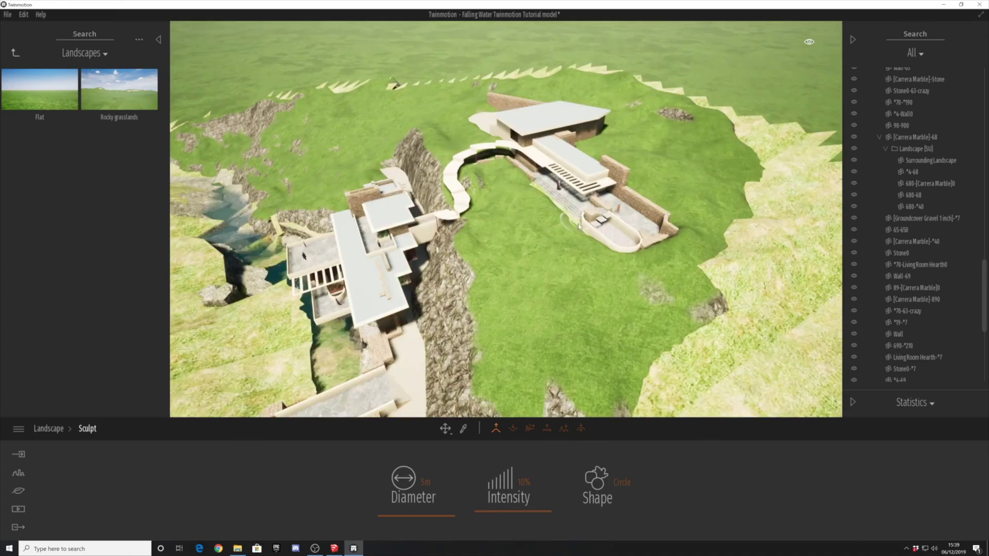
shift+middle_drag(639, 270, 525, 434)
shift+middle_drag(475, 397, 562, 268)
Increase the brush diameter to 13 m and raise the terrain on the opposite bank, downstream beside the waterfall.
right_drag(562, 267, 386, 246)
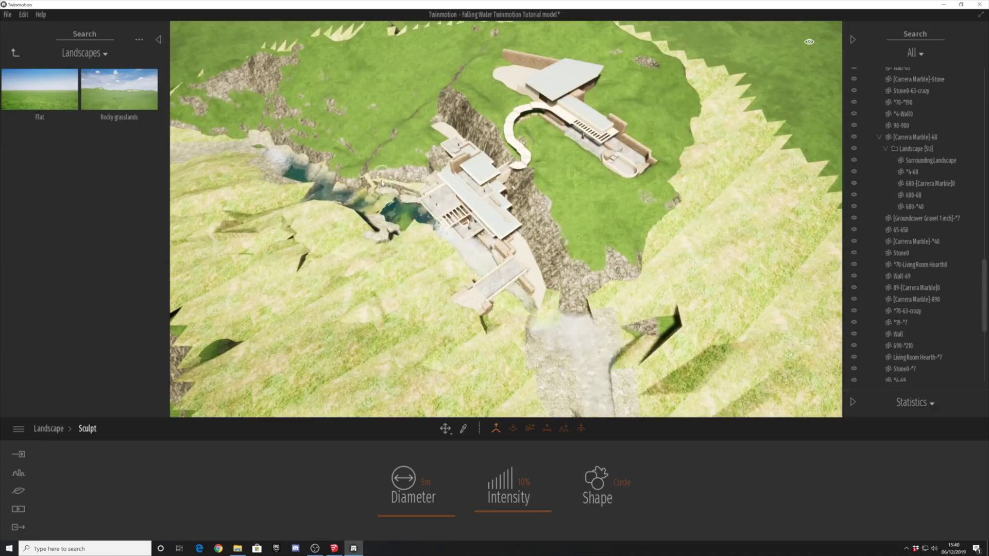
right_drag(387, 184, 515, 255)
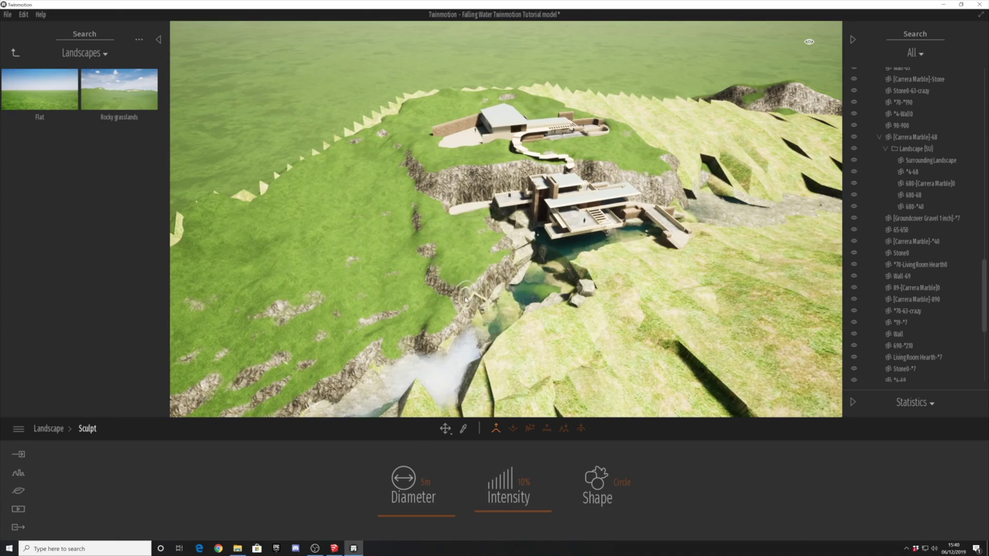
right_drag(447, 354, 440, 522)
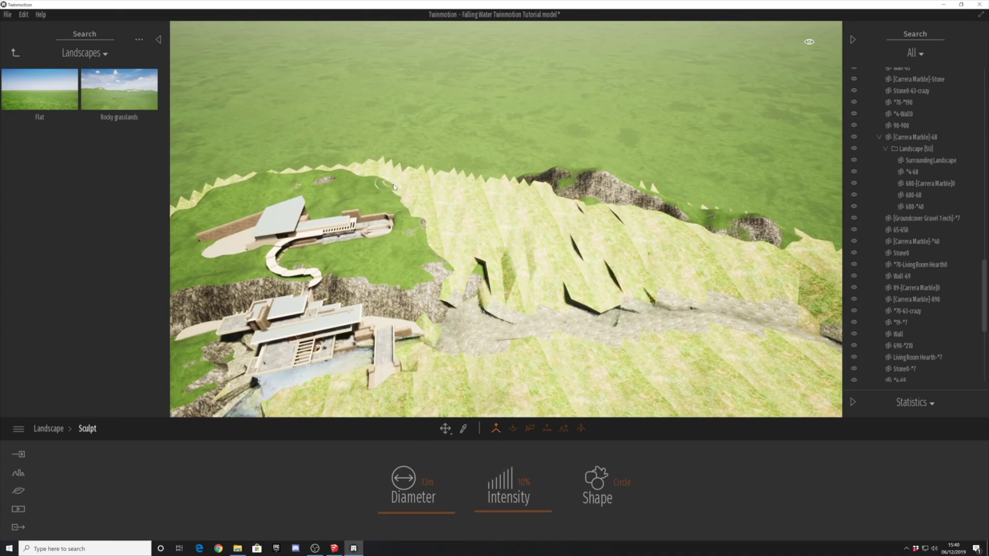
right_drag(557, 261, 538, 332)
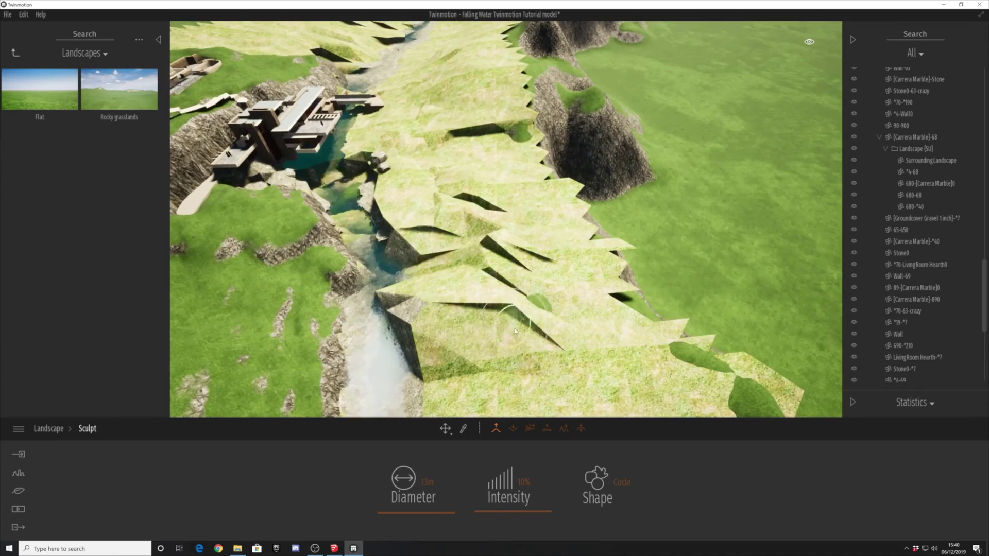
mouse_move(660, 247)
mouse_down()
mouse_move(618, 320)
mouse_move(634, 349)
mouse_up()
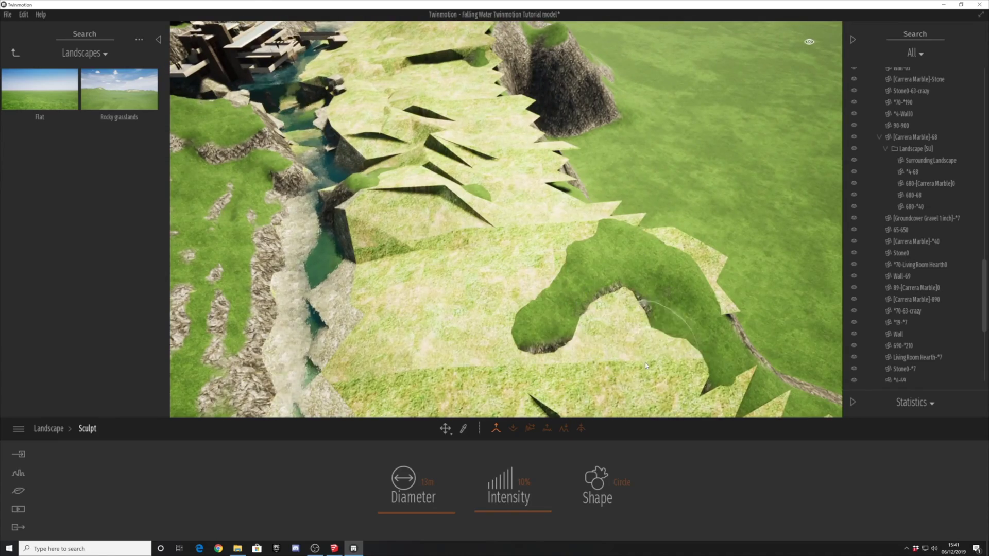
middle_drag(633, 349, 506, 138)
mouse_move(459, 158)
mouse_down()
mouse_move(402, 137)
mouse_move(443, 206)
mouse_move(552, 207)
mouse_up()
drag(553, 246, 640, 215)
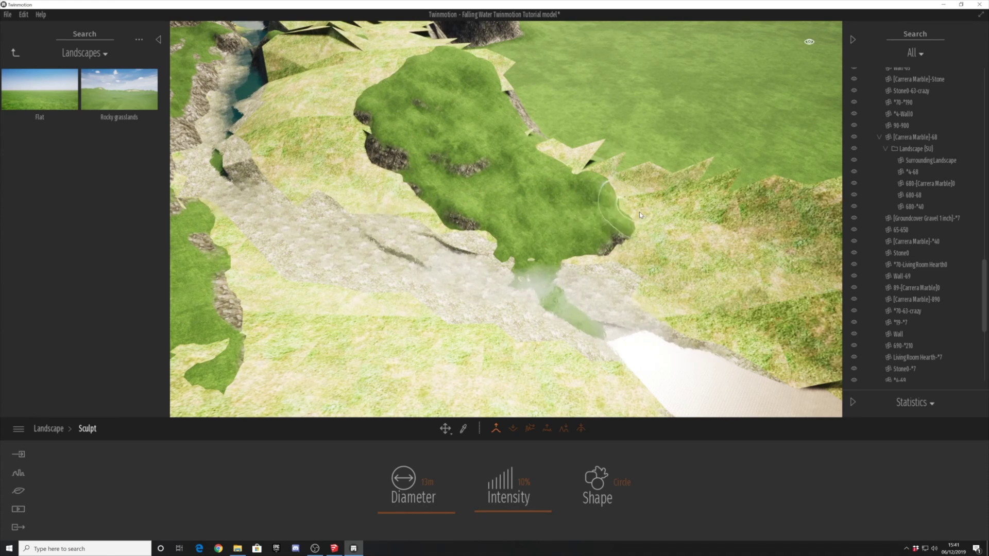
Extend the raised terrain on the opposite bank upstream over the folded SketchUp surfaces and towards the outer jagged edge.
middle_drag(273, 170, 406, 291)
drag(406, 292, 546, 197)
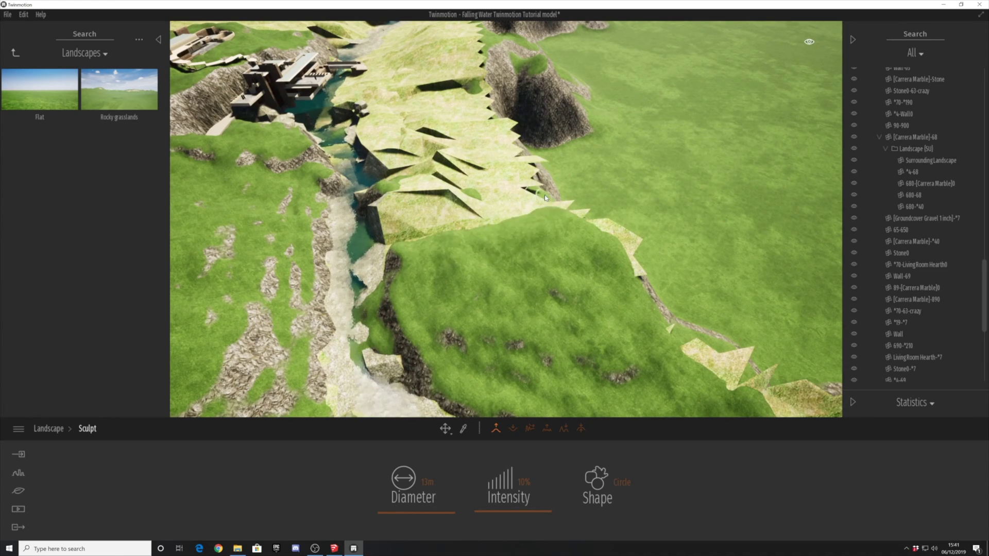
right_drag(381, 349, 534, 153)
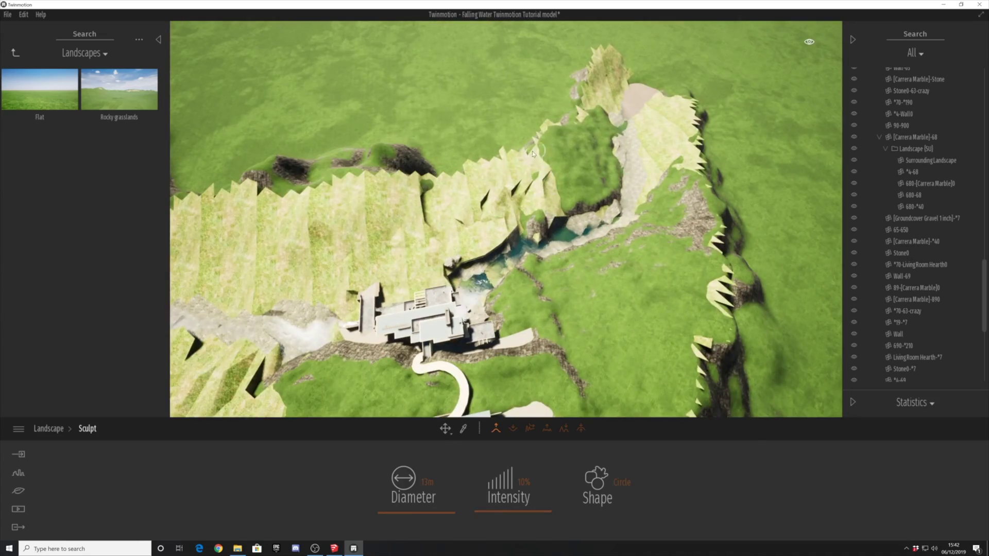
scroll(538, 205, up, 5)
mouse_move(711, 88)
mouse_down()
mouse_move(606, 183)
mouse_move(651, 103)
mouse_move(644, 268)
mouse_move(644, 96)
mouse_up()
middle_drag(644, 95, 637, 210)
mouse_move(567, 175)
mouse_down()
mouse_move(563, 237)
mouse_move(508, 146)
mouse_move(480, 180)
mouse_up()
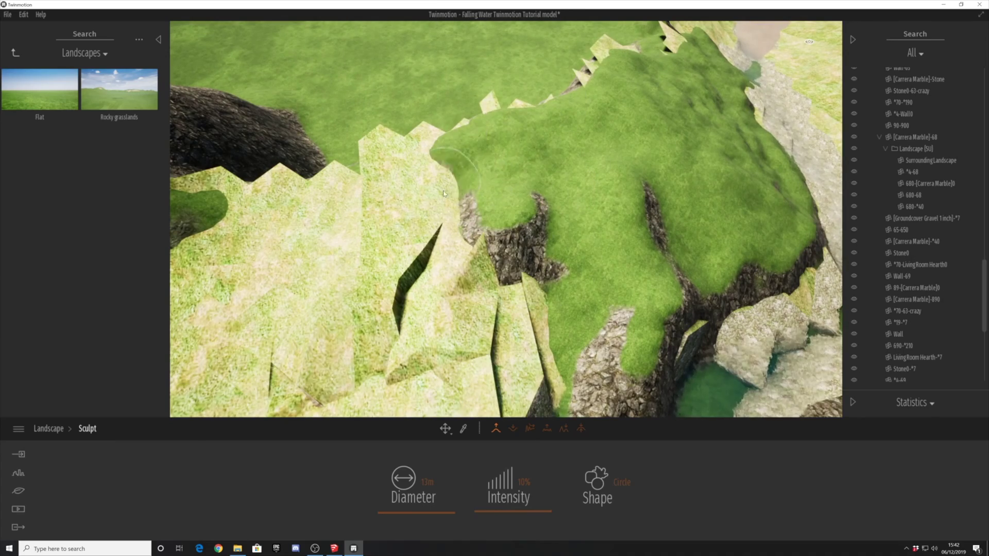
Raise and smooth the opposite bank's terrain from across the main house up to the bridge.
scroll(444, 194, down, 5)
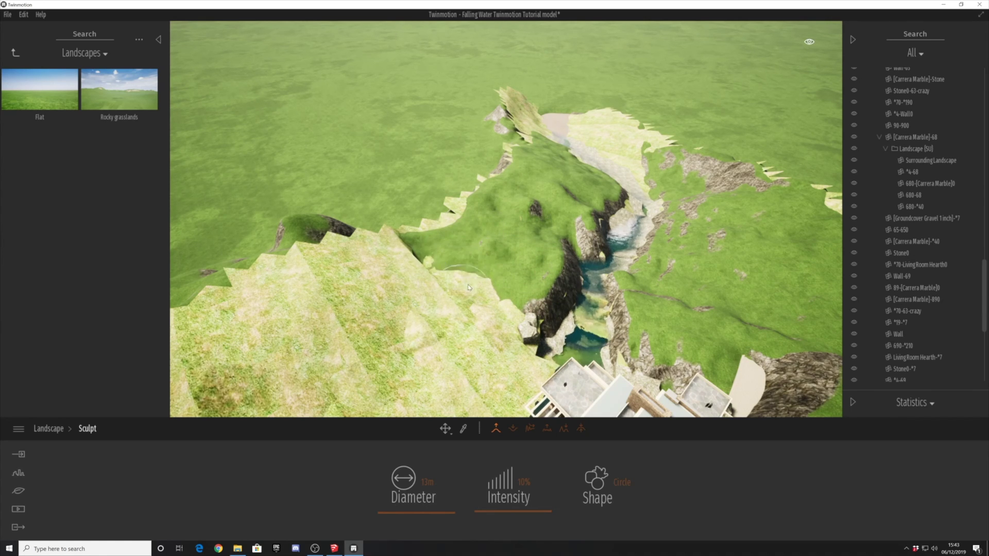
shift+middle_drag(560, 351, 732, 278)
drag(629, 248, 564, 234)
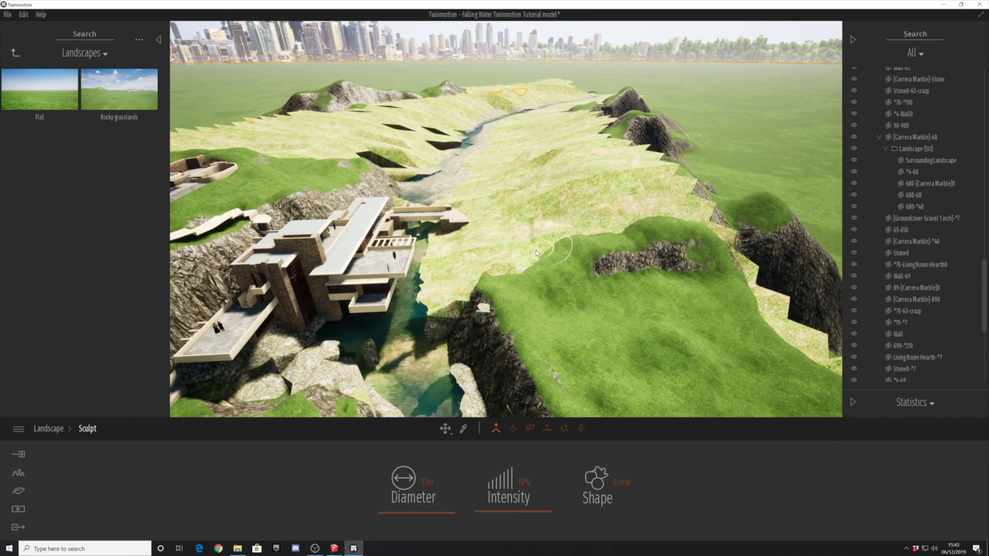
click(531, 428)
drag(446, 299, 451, 339)
middle_drag(512, 290, 494, 427)
shift+middle_drag(433, 343, 455, 210)
mouse_move(455, 210)
mouse_down()
mouse_move(360, 257)
mouse_move(463, 258)
mouse_up()
shift+middle_drag(464, 257, 330, 221)
Sculpt the river banks just upstream of the bridge with the smooth, dig and raise modes.
click(531, 429)
shift+middle_drag(476, 304, 471, 221)
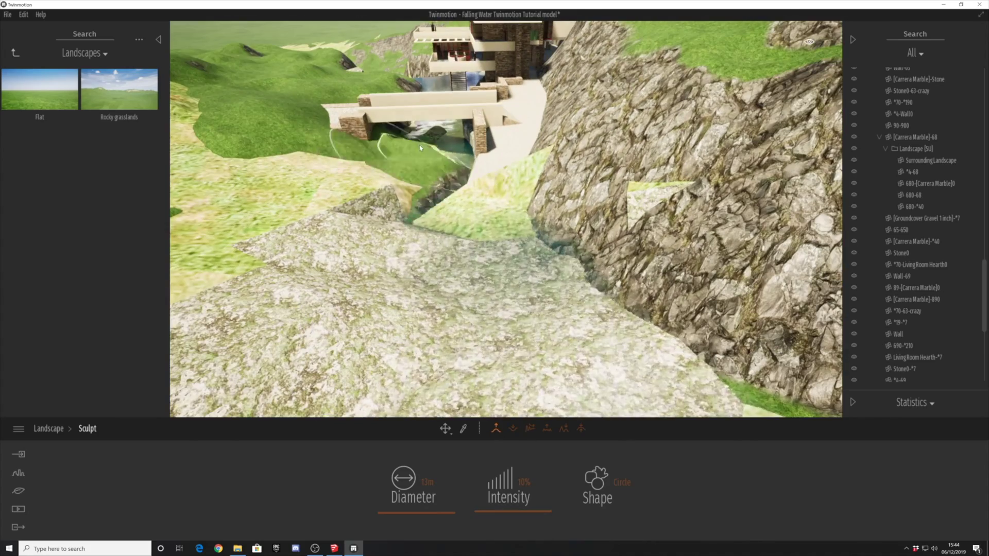
click(513, 429)
click(496, 428)
scroll(515, 309, down, 3)
mouse_move(391, 258)
mouse_down()
mouse_move(350, 242)
mouse_move(361, 278)
mouse_move(577, 256)
mouse_up()
Raise the hillside upstream of the pool terrace, between the river and the jagged outer edge, with a larger brush.
middle_drag(577, 257, 446, 163)
scroll(467, 286, down, 4)
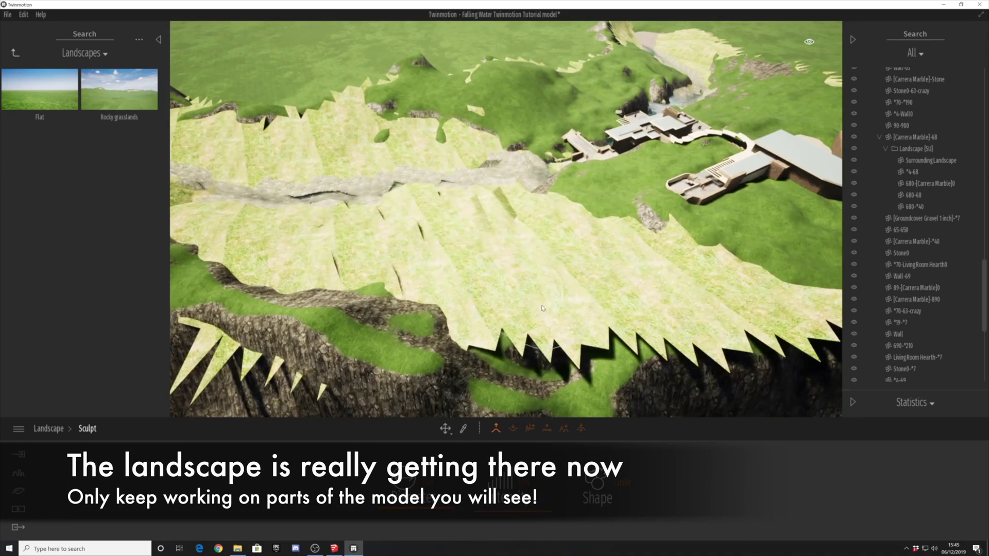
mouse_move(494, 309)
mouse_down()
mouse_move(578, 249)
mouse_move(412, 268)
mouse_move(452, 283)
mouse_up()
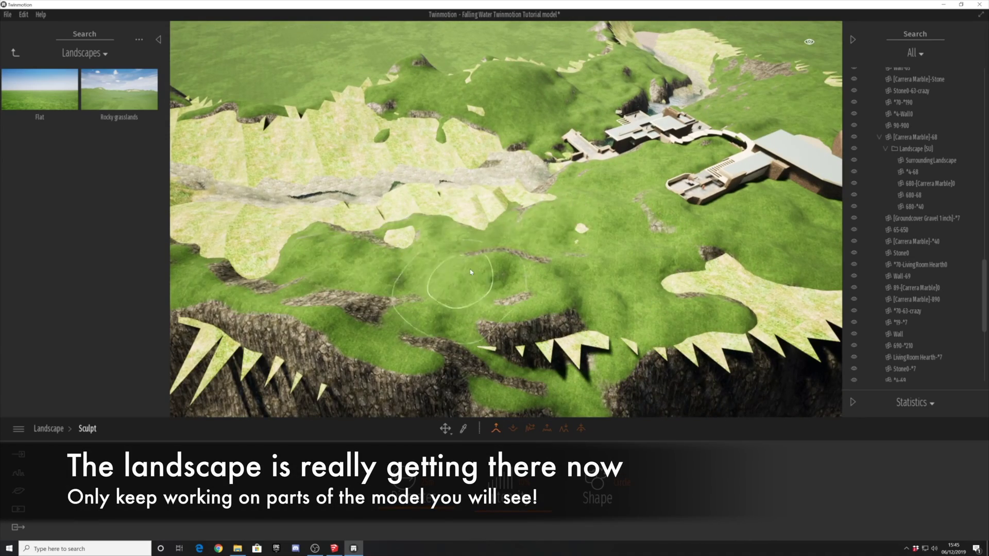
Adjust the sculpt intensity and shape the terrain along both banks of the upstream river, close to the water's edge.
right_drag(452, 282, 490, 294)
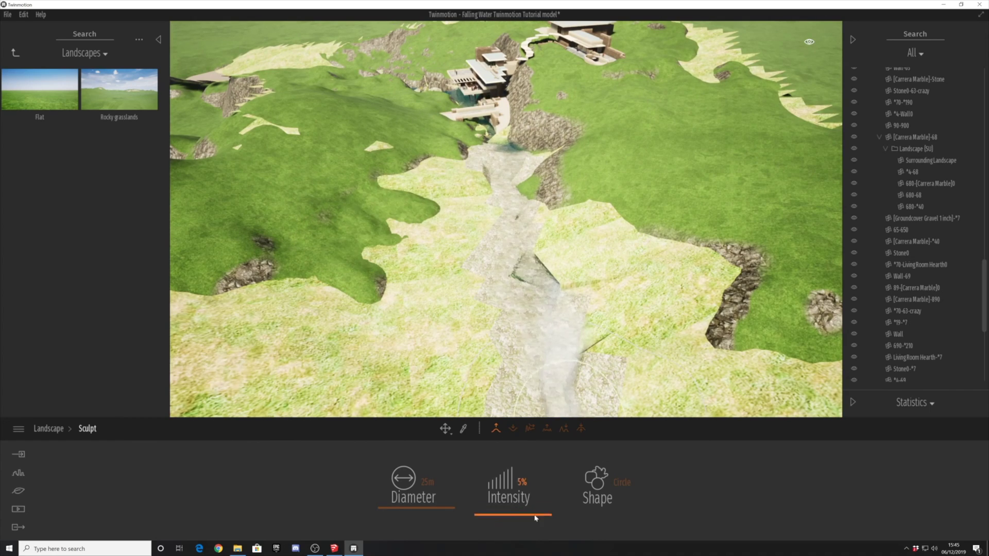
drag(535, 518, 529, 518)
mouse_move(428, 185)
mouse_down()
mouse_move(453, 267)
mouse_move(419, 265)
mouse_move(601, 279)
mouse_up()
drag(494, 181, 526, 203)
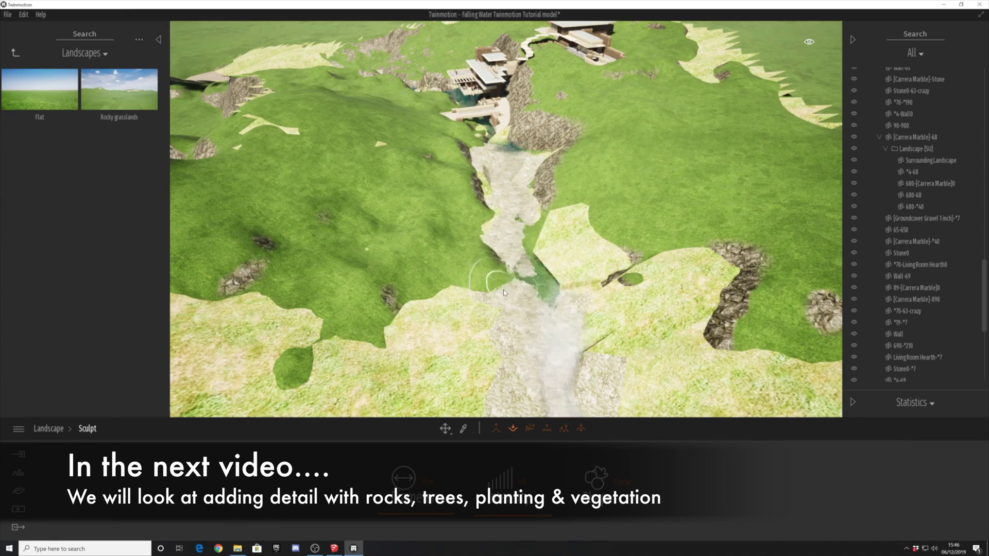
Set the sculpt intensity to 9%, enlarge the brush and raise the terrain on both sides of the river's far upstream end.
mouse_move(533, 243)
shift+middle_down()
mouse_move(586, 164)
mouse_move(530, 285)
mouse_move(448, 413)
shift+middle_up()
drag(413, 512, 428, 511)
drag(508, 512, 523, 512)
click(495, 428)
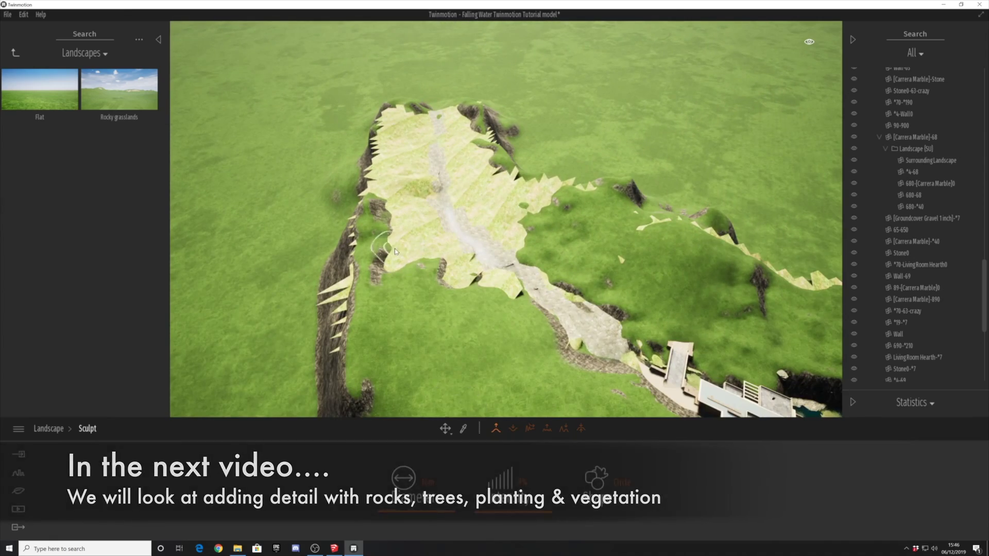
drag(402, 257, 411, 238)
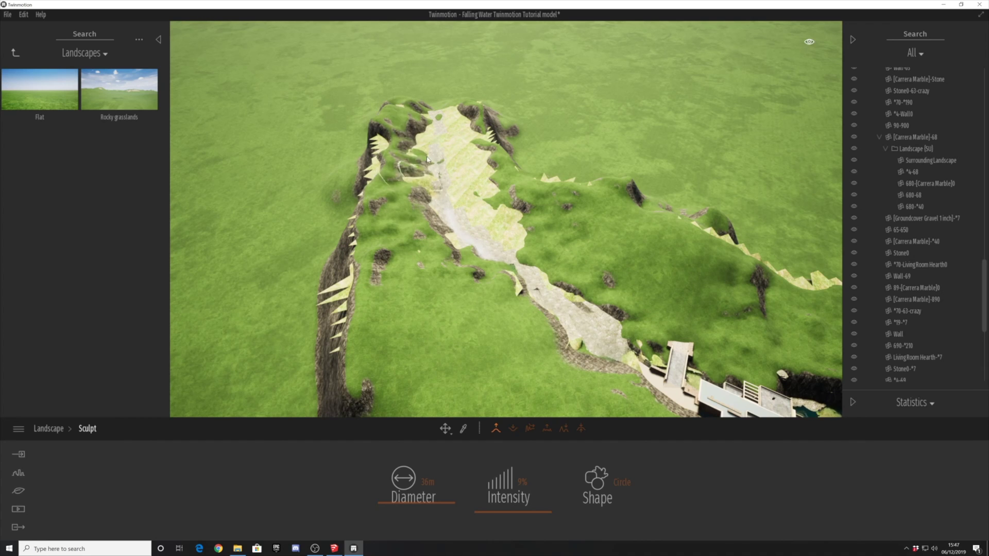
drag(484, 164, 501, 144)
Smooth the raised ridges around the river's far upstream end.
click(530, 429)
drag(392, 258, 369, 161)
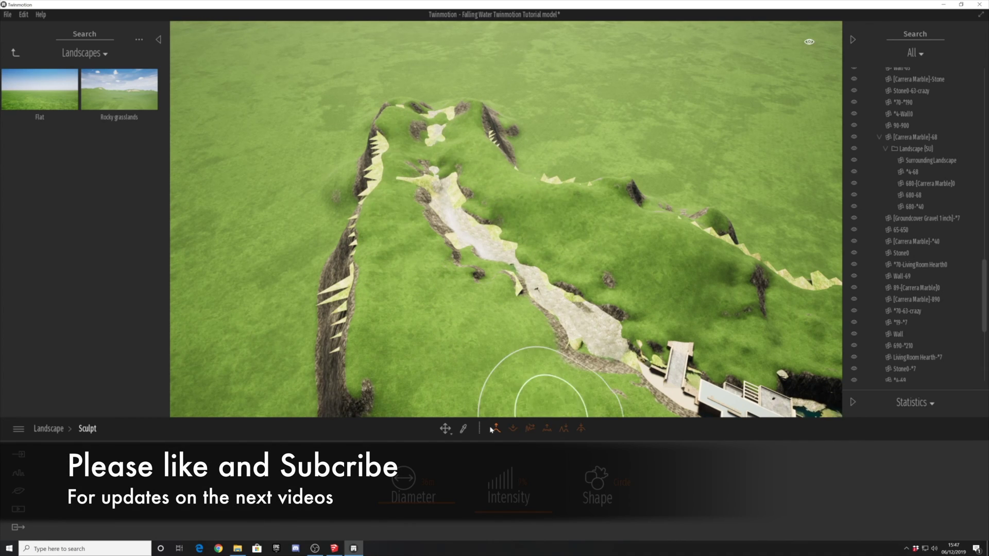
shift+middle_drag(407, 106, 486, 407)
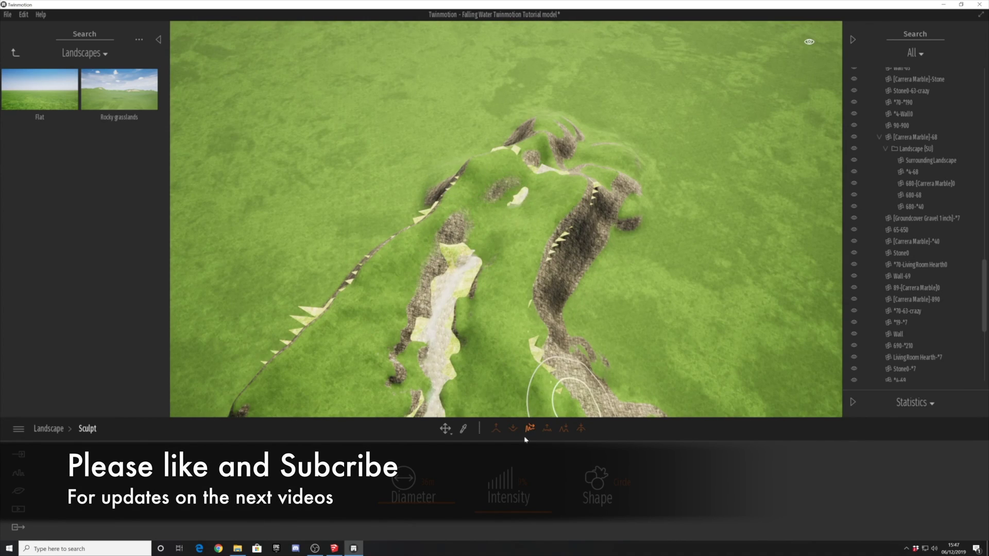
Touch up the river bank edge opposite the main house with the dig and raise modes.
click(513, 428)
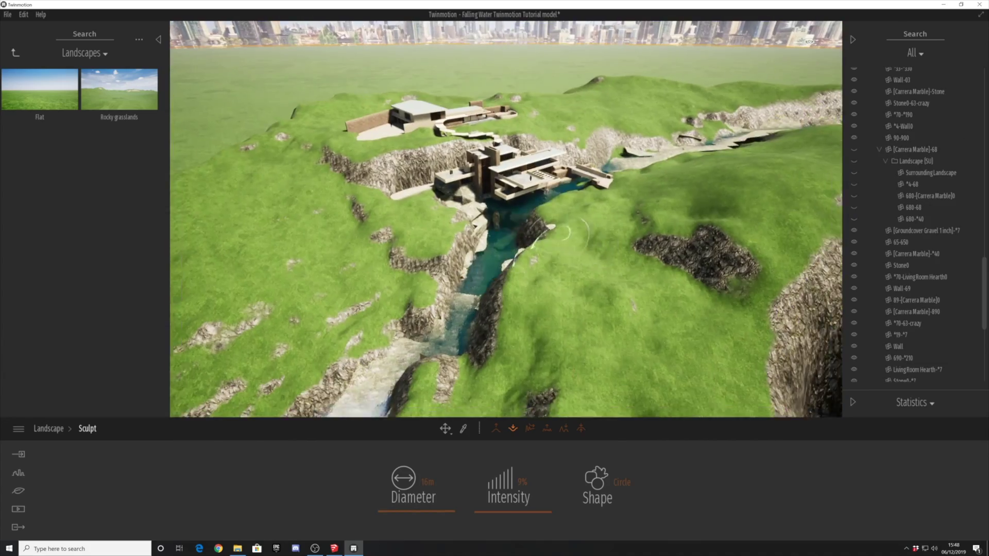
shift+middle_drag(552, 231, 569, 284)
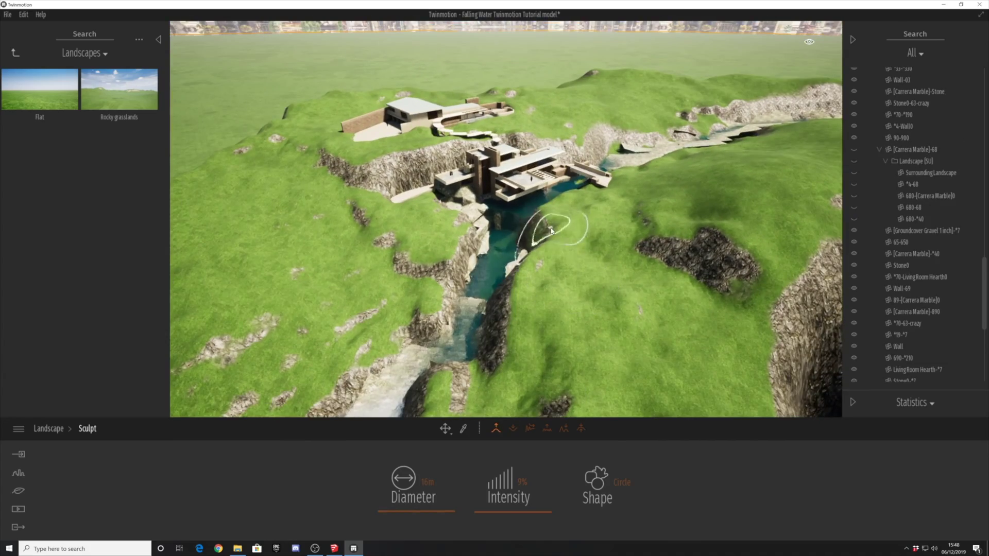